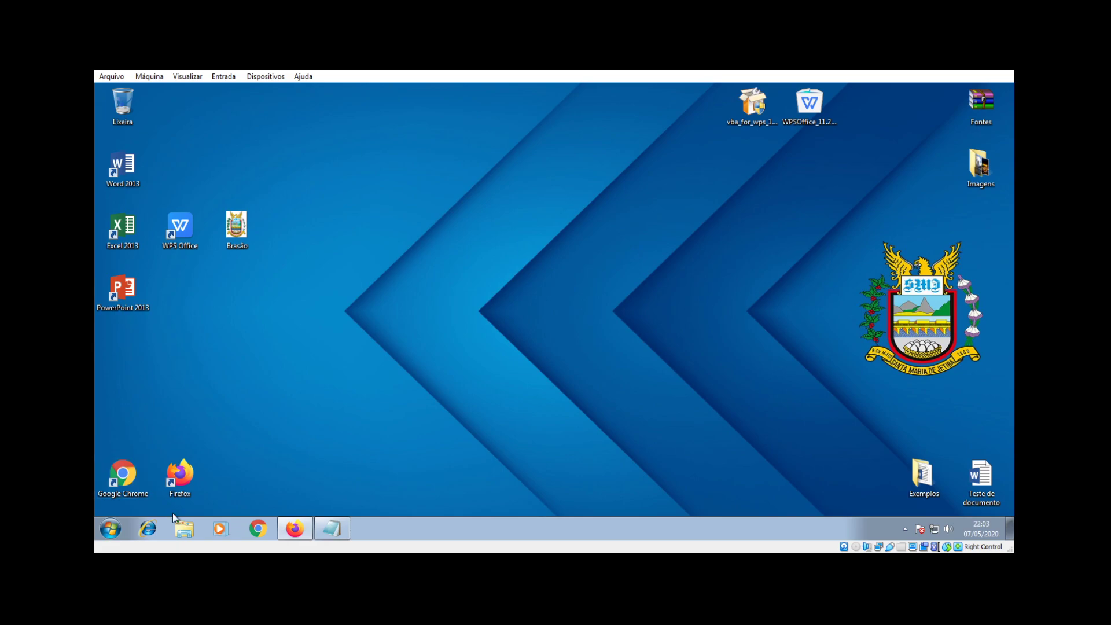
Step: Launch WPS Office and create a new blank text document, Documento1
mouse_move(295, 528)
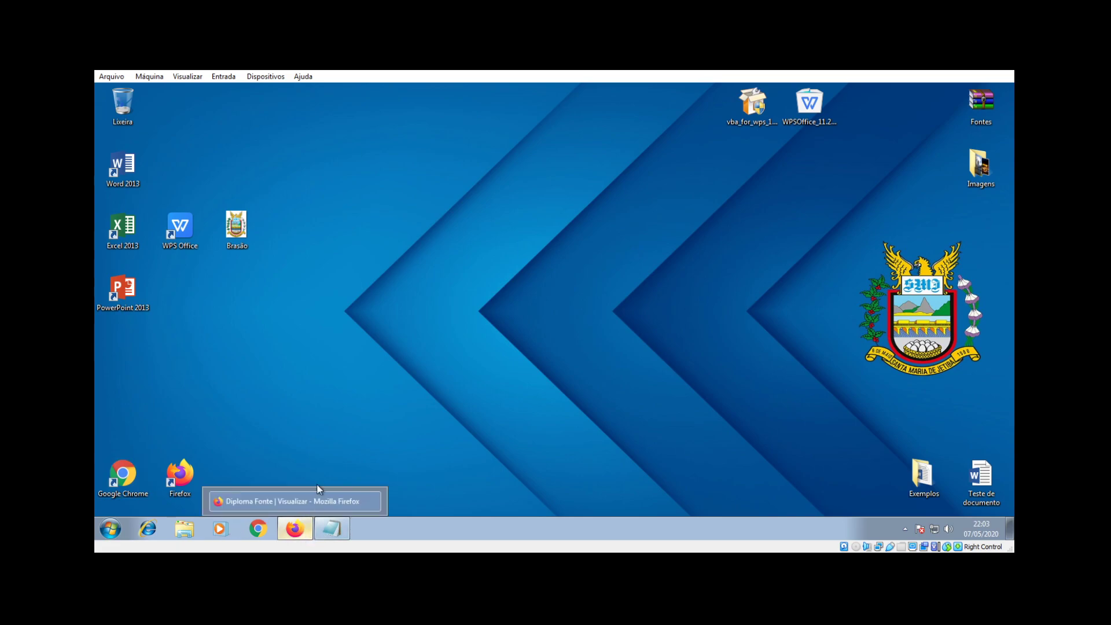
double_click(179, 227)
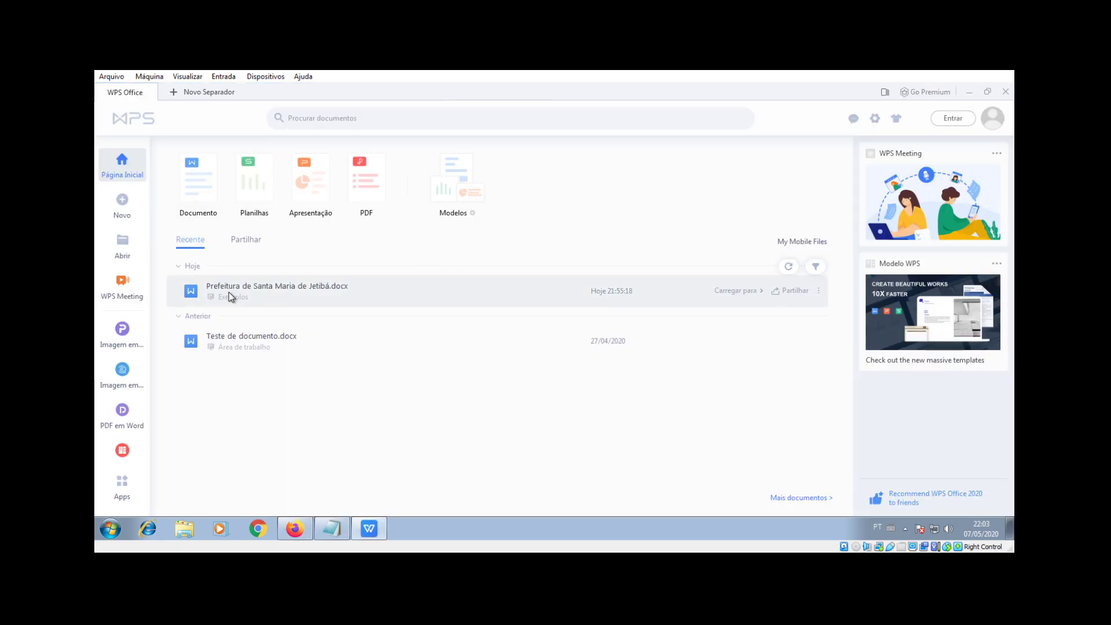
left_click(199, 184)
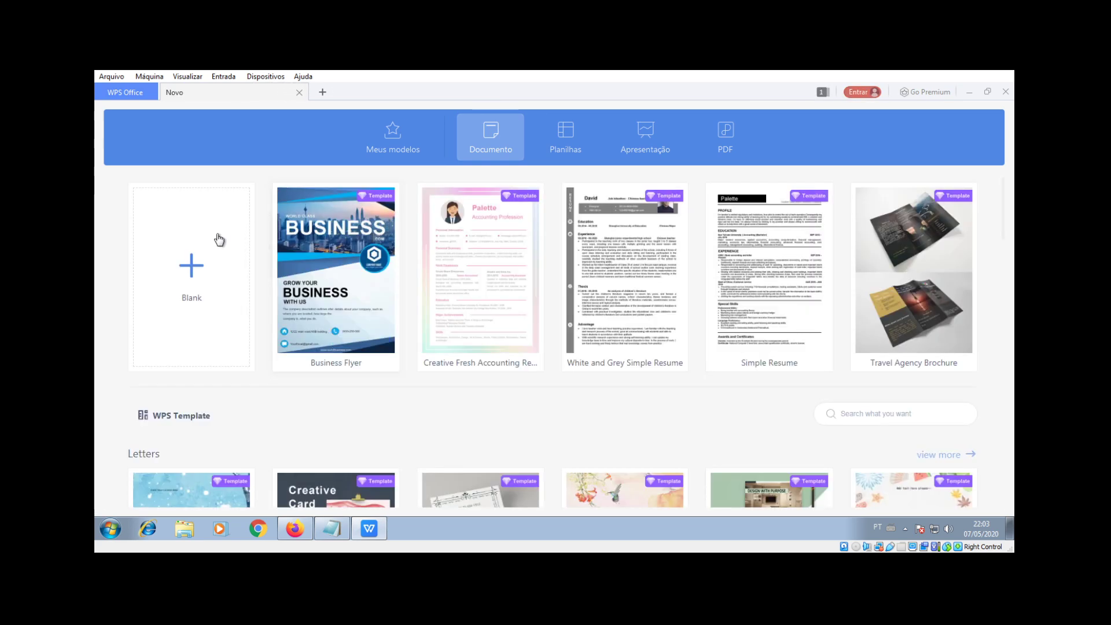
left_click(216, 240)
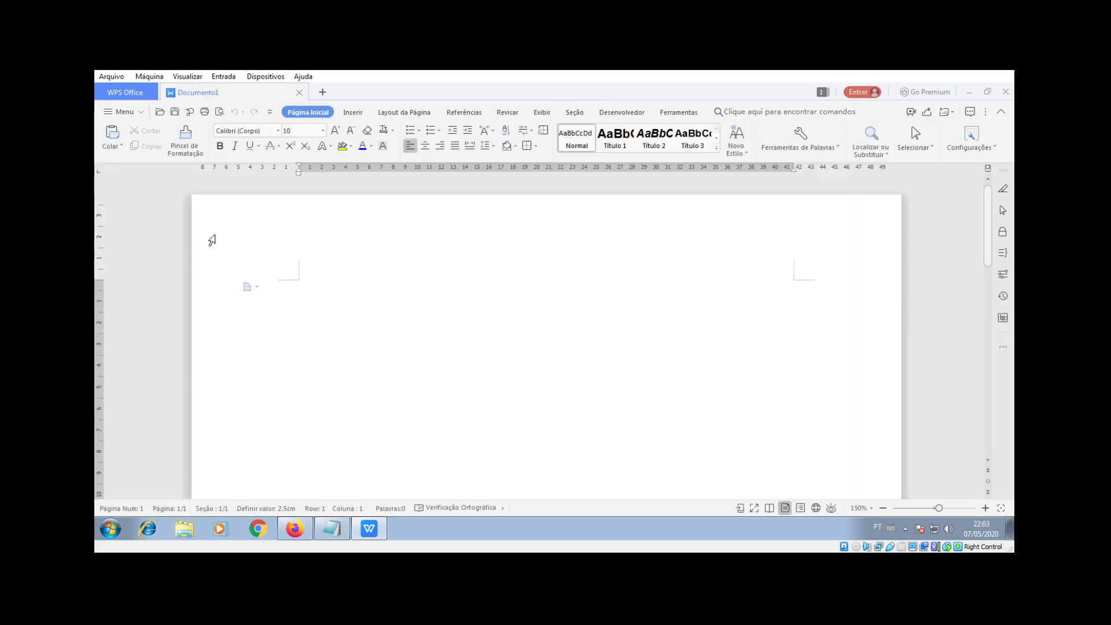
left_click(353, 113)
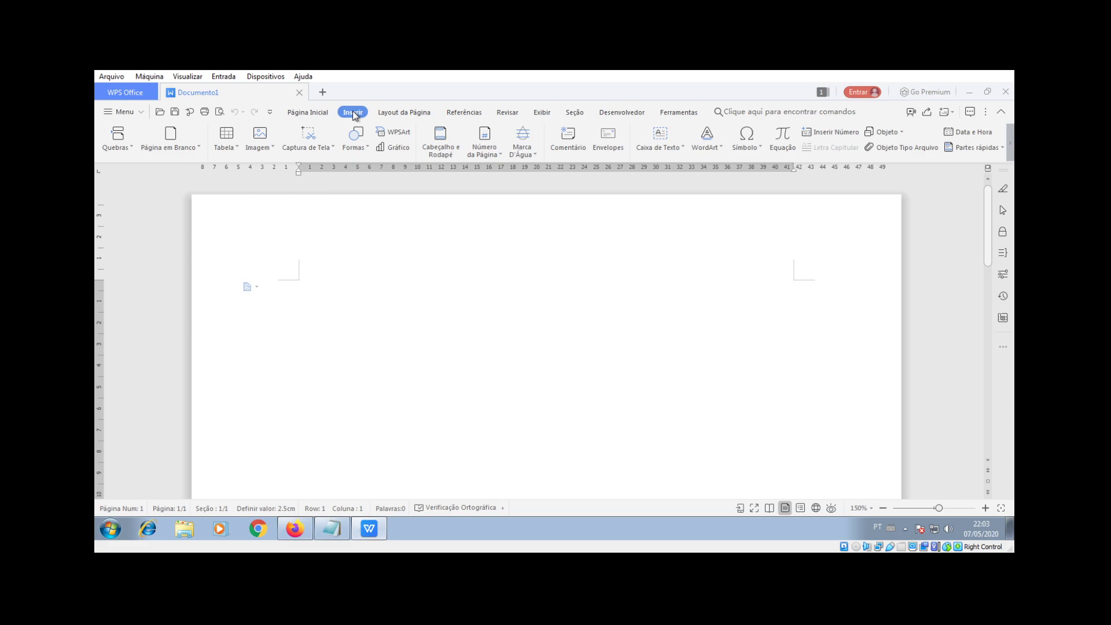
Step: Open Documento1's page header for editing through Cabeçalho e Rodapé
left_click(441, 143)
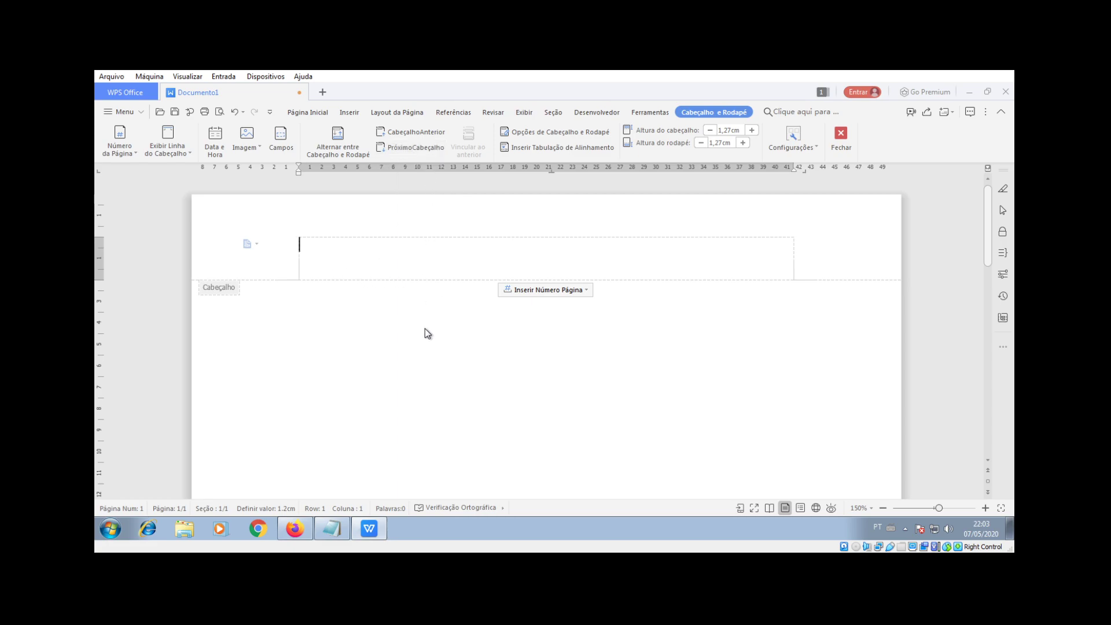
double_click(342, 341)
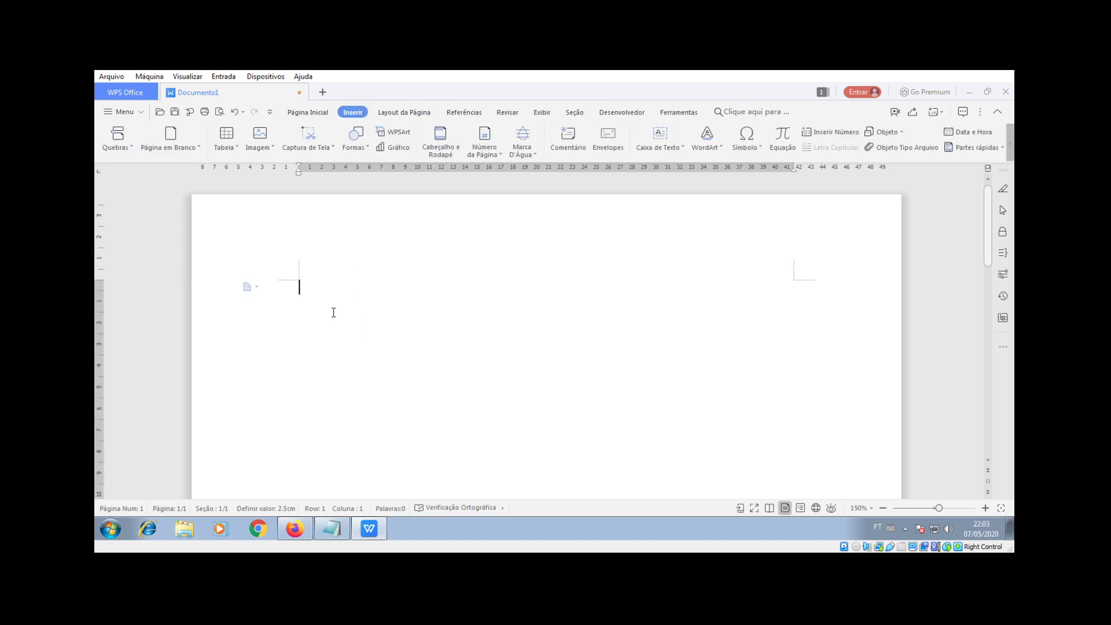
double_click(305, 261)
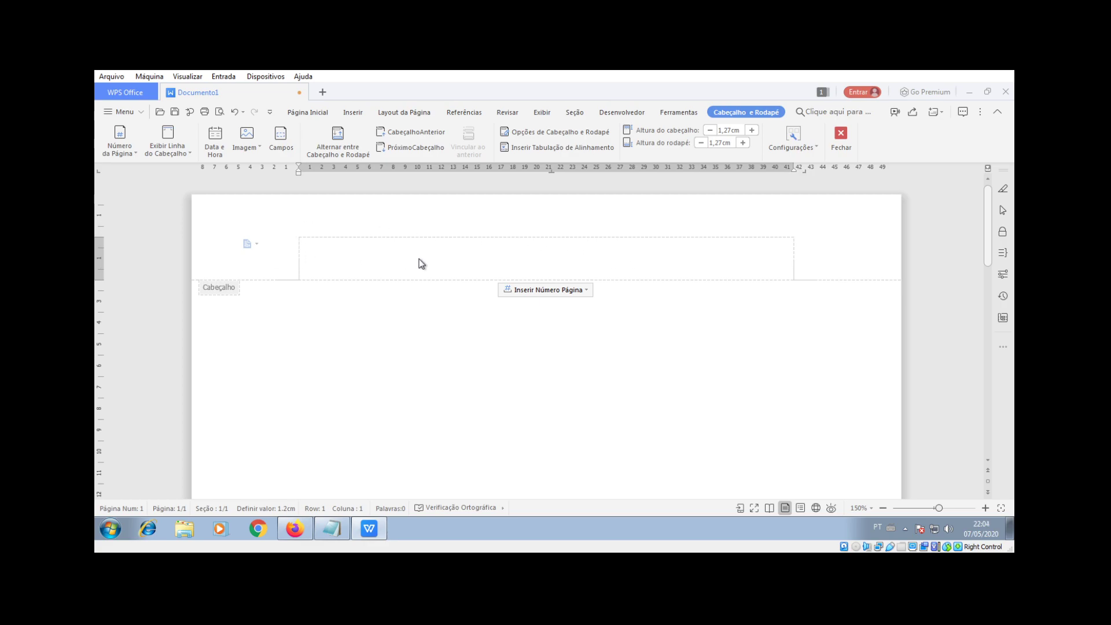
Step: Type header lines 'Prefeitura de Santa Maria de Jetibá' and 'Estado do Espírito Santo', correcting Espírito's accent
type("Prefeitura ")
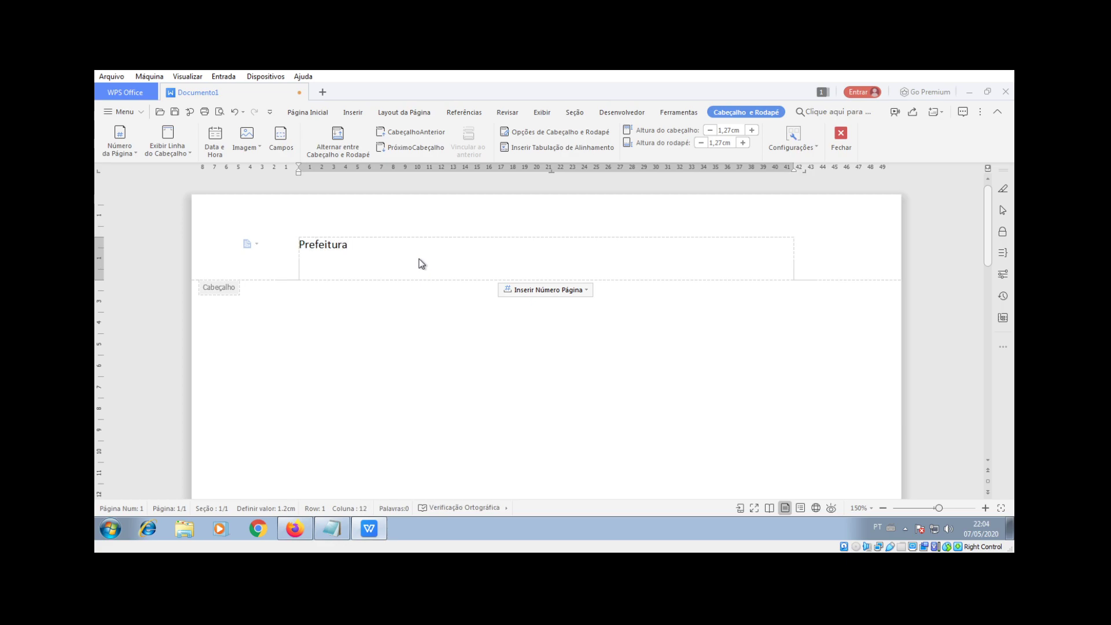
type("de Santa Maria de Jetibá")
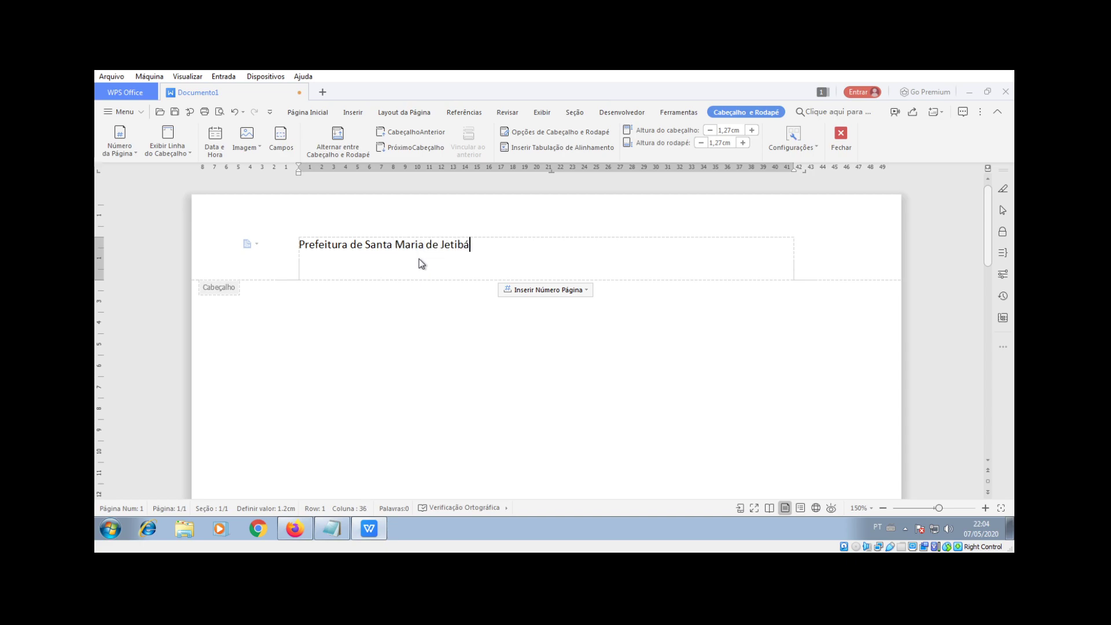
key("Return")
type("Estado do Espirito Santo")
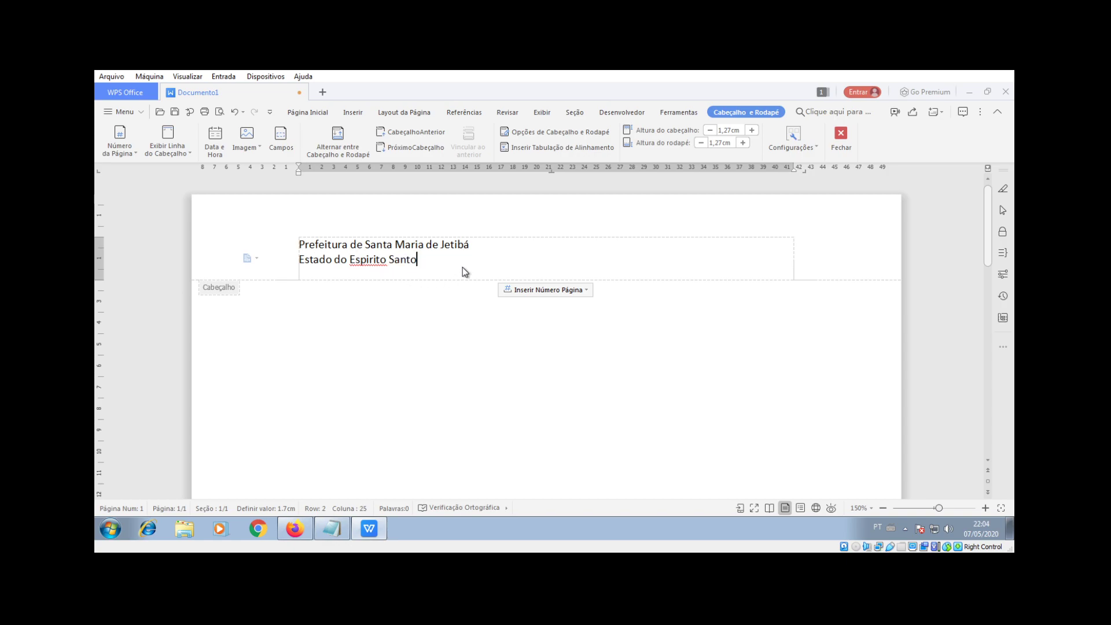
right_click(374, 260)
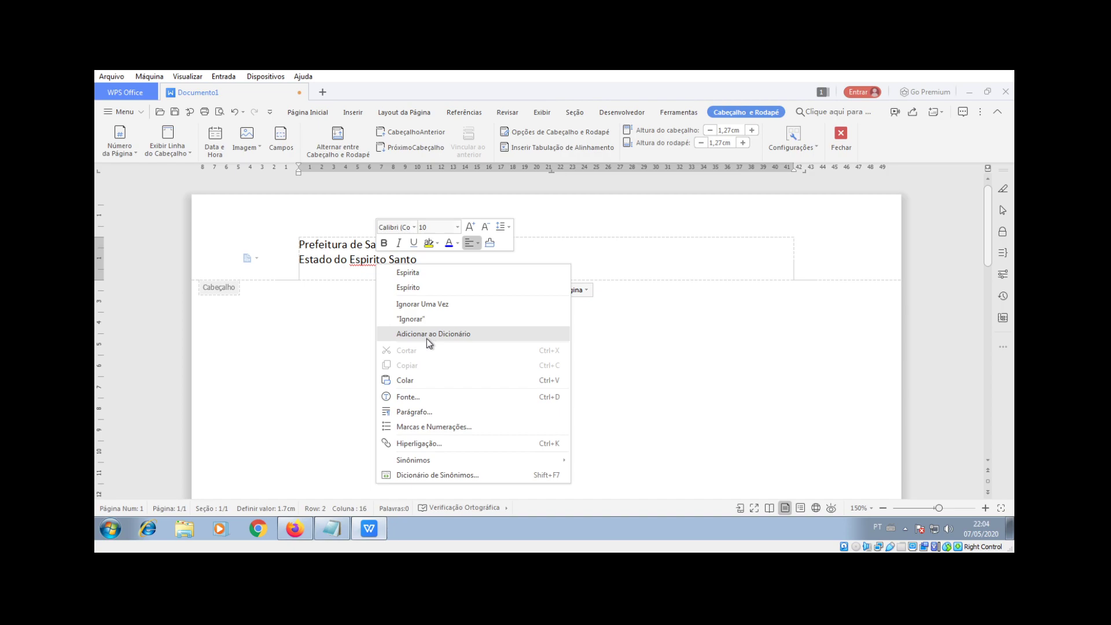
left_click(409, 287)
key("ctrl+Home")
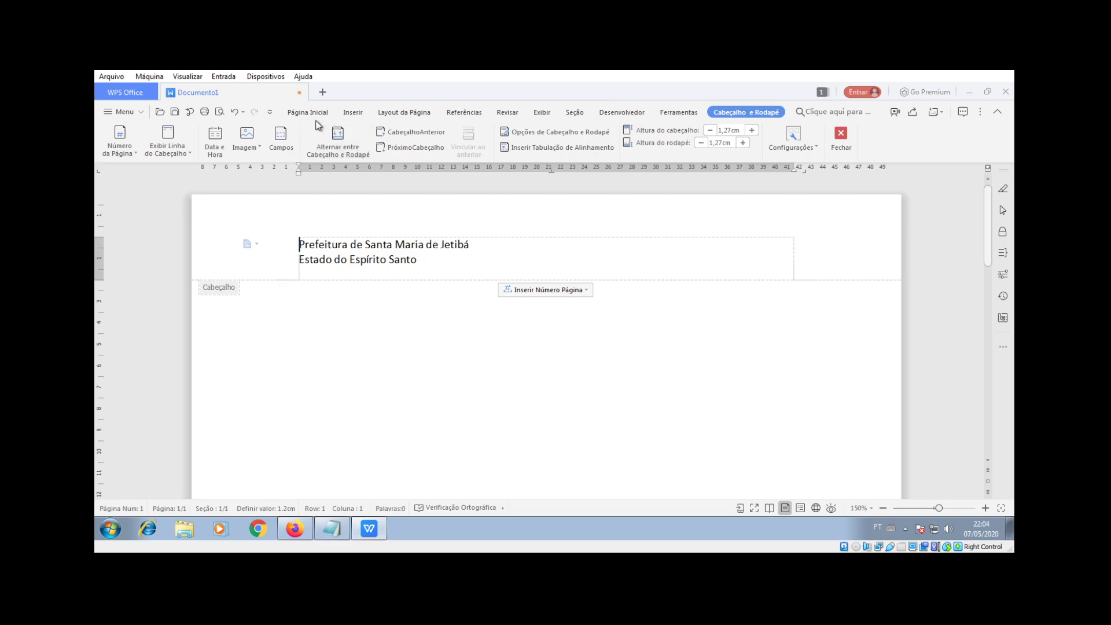
Step: Insert the Brasão image from the desktop folder into the header
left_click(354, 113)
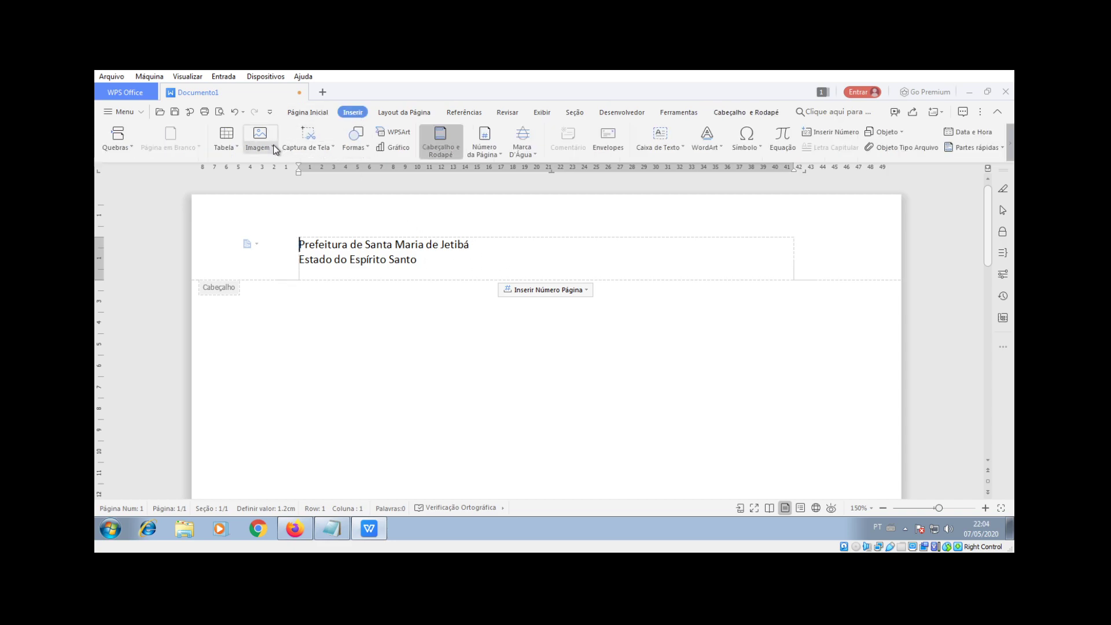
left_click(272, 148)
left_click(283, 164)
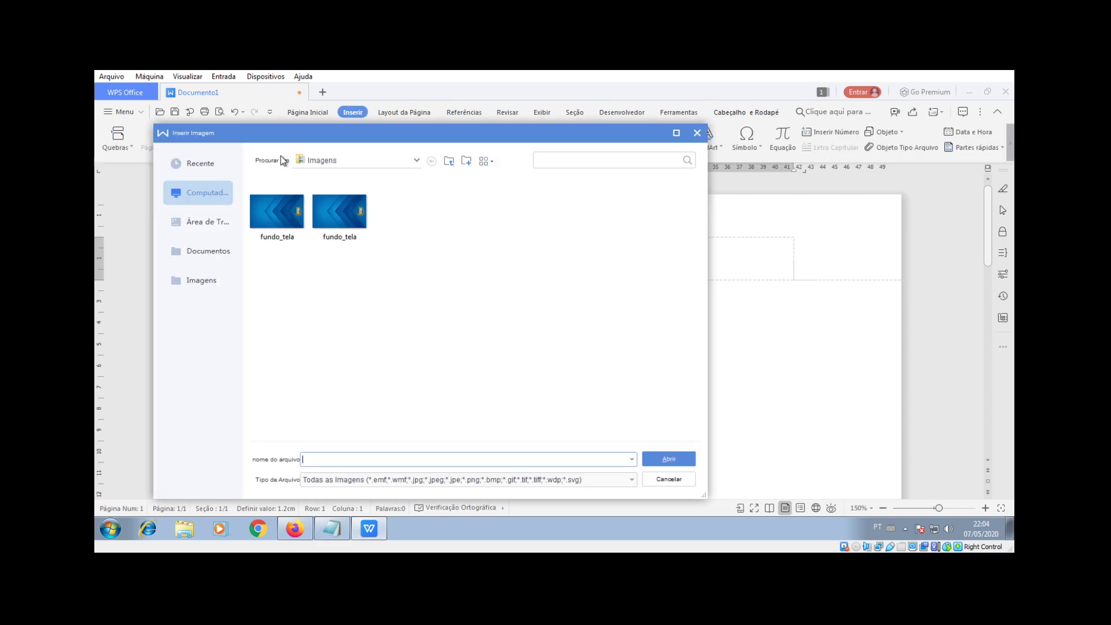
left_click(206, 251)
left_click(207, 225)
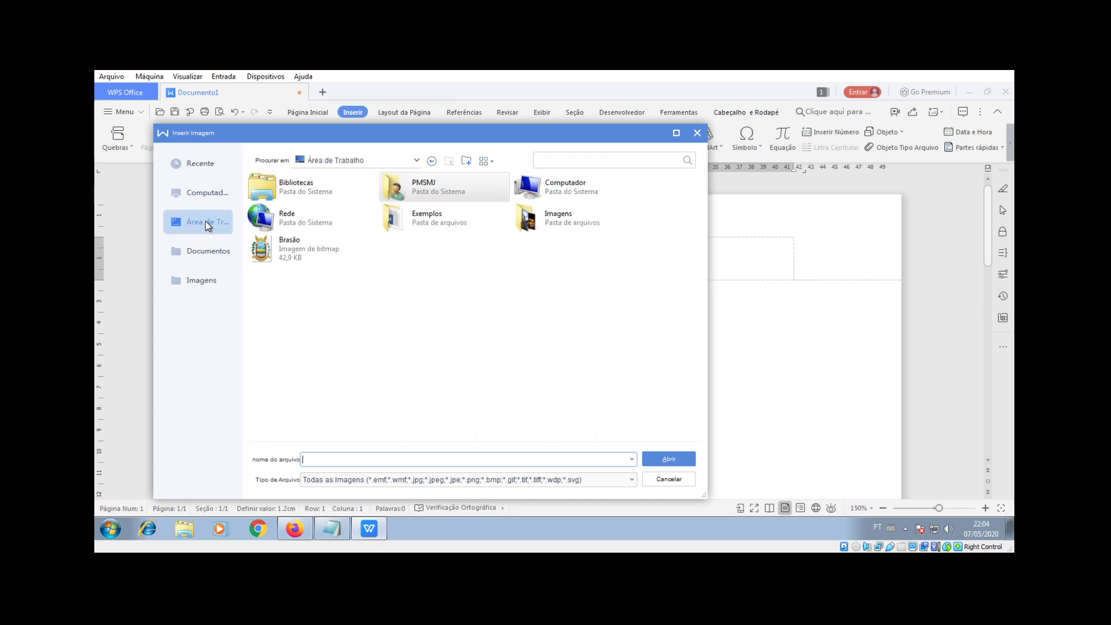
double_click(275, 251)
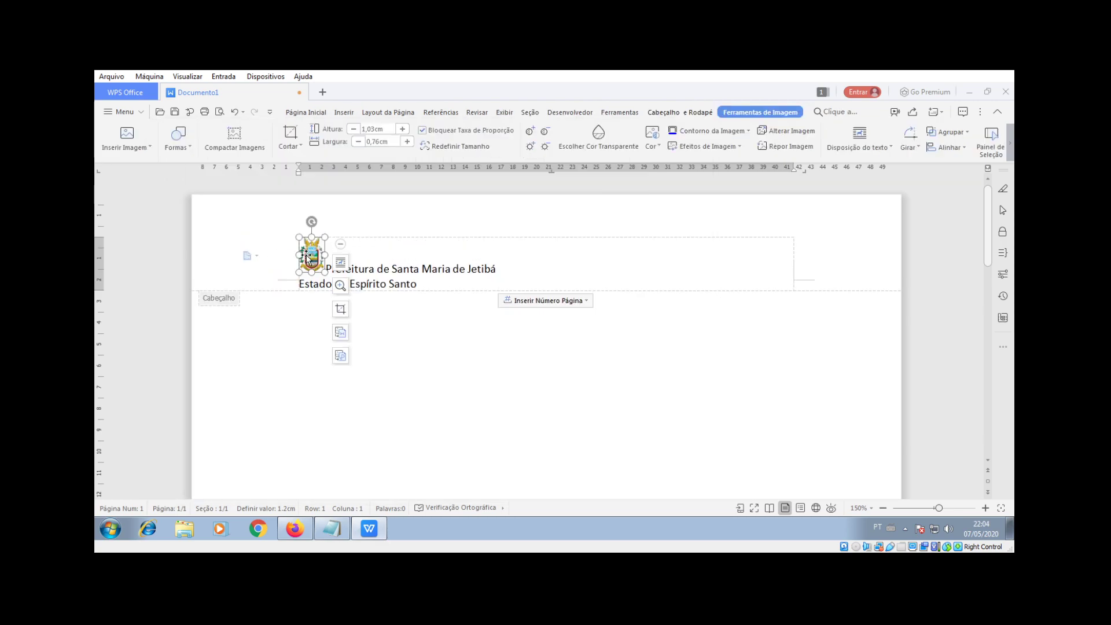
Step: Enlarge the crest to about 2.78 × 2.05 cm
left_click(340, 262)
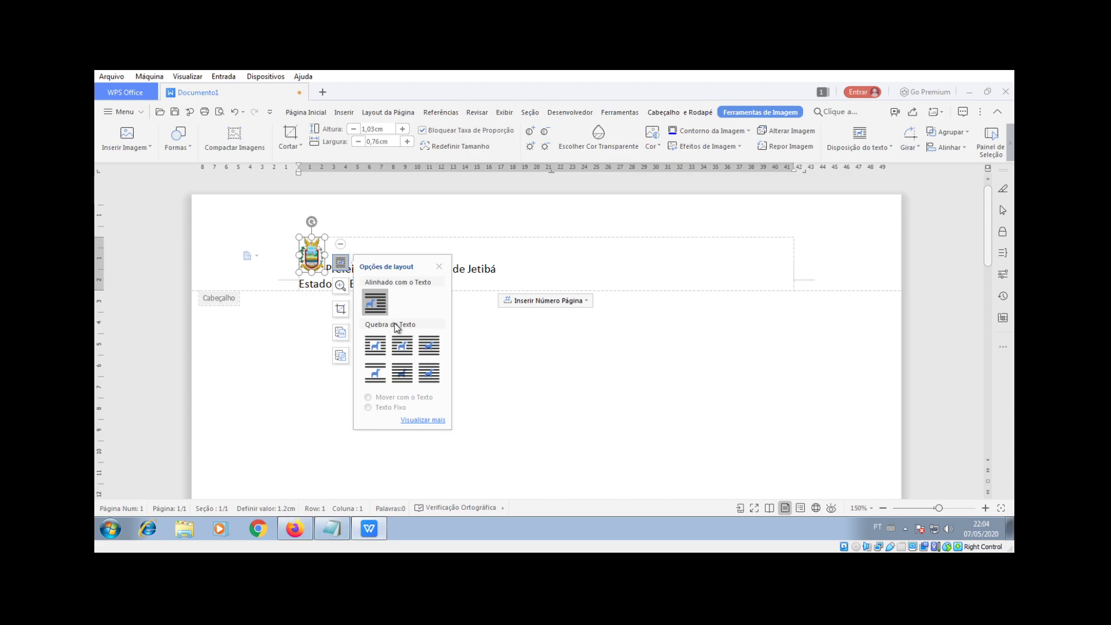
left_click(362, 245)
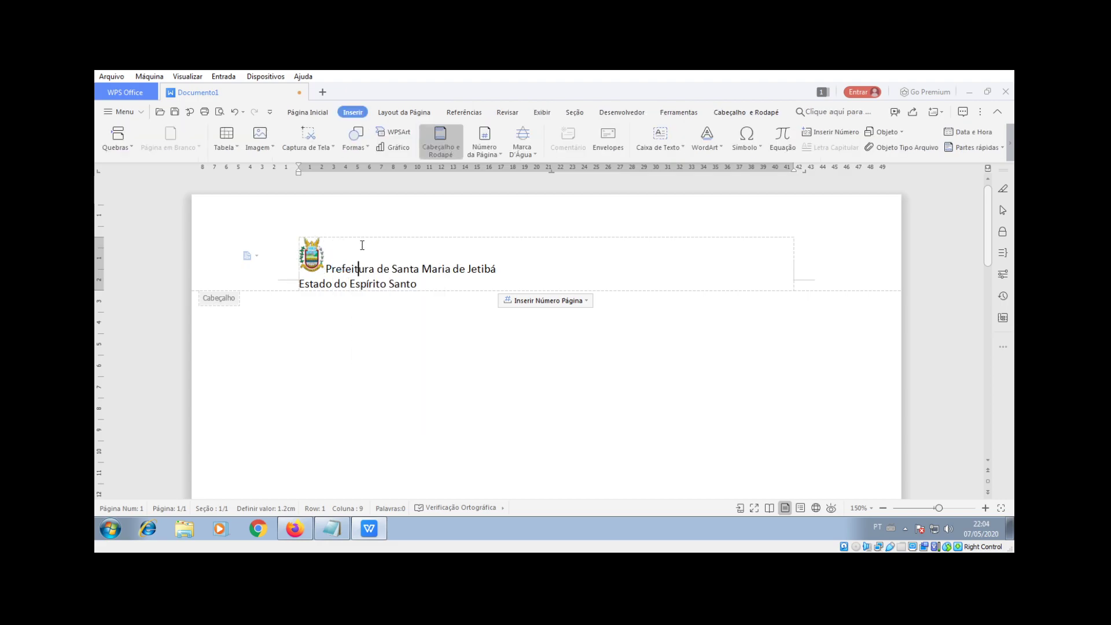
left_click(312, 258)
left_click_drag(324, 272, 369, 300)
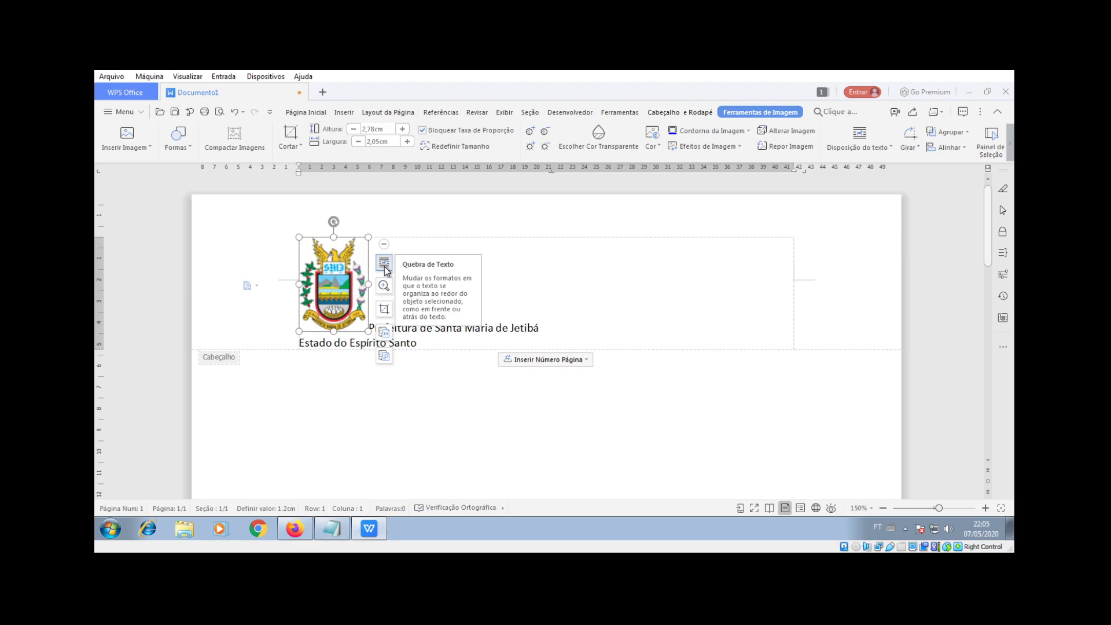
Step: Set the crest's text wrapping to Atrás do Texto, behind the header text
left_click(384, 265)
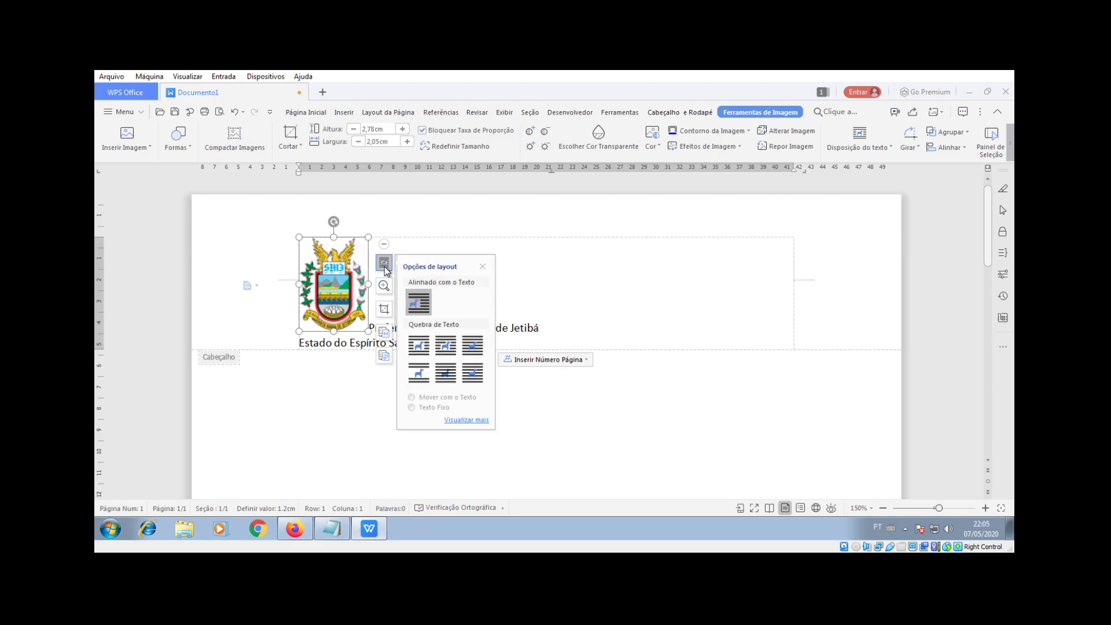
left_click(417, 346)
left_click(558, 258)
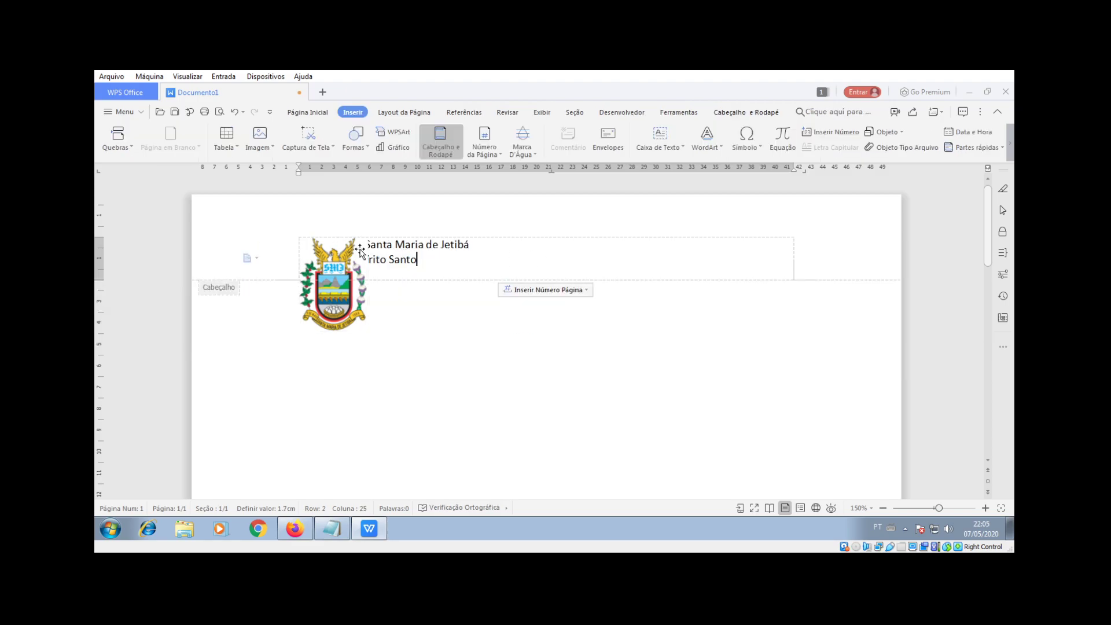
left_click(347, 269)
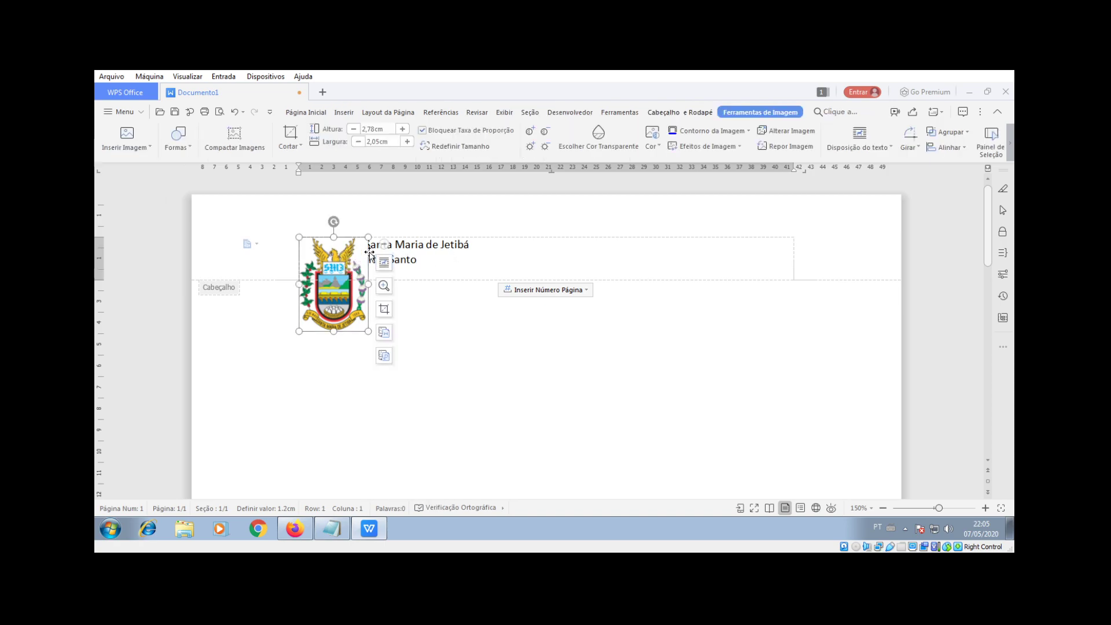
left_click(384, 263)
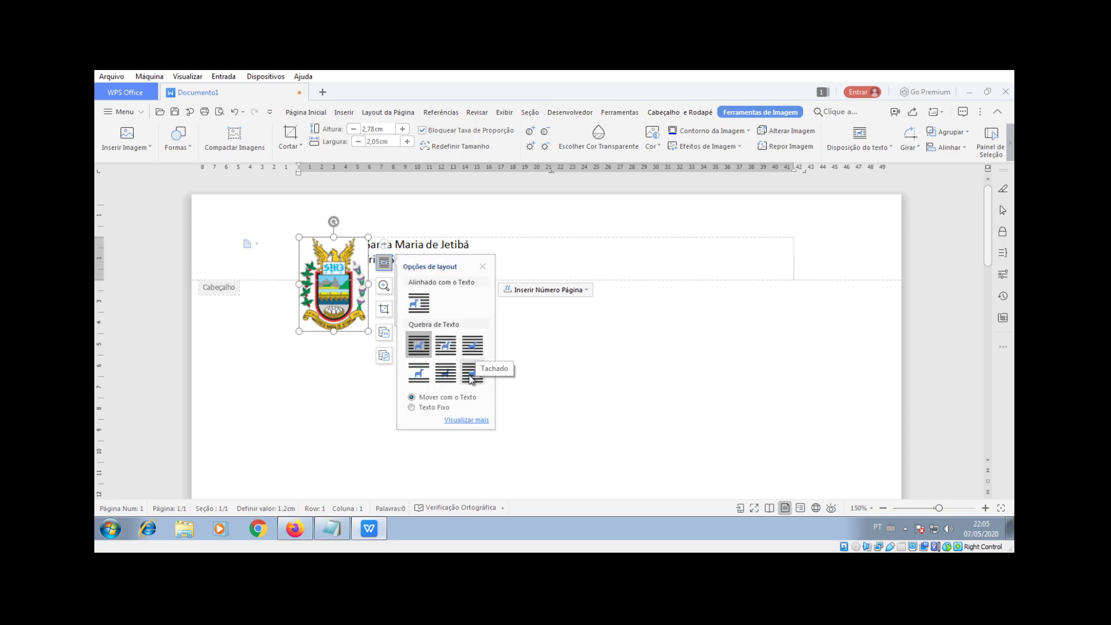
left_click(446, 377)
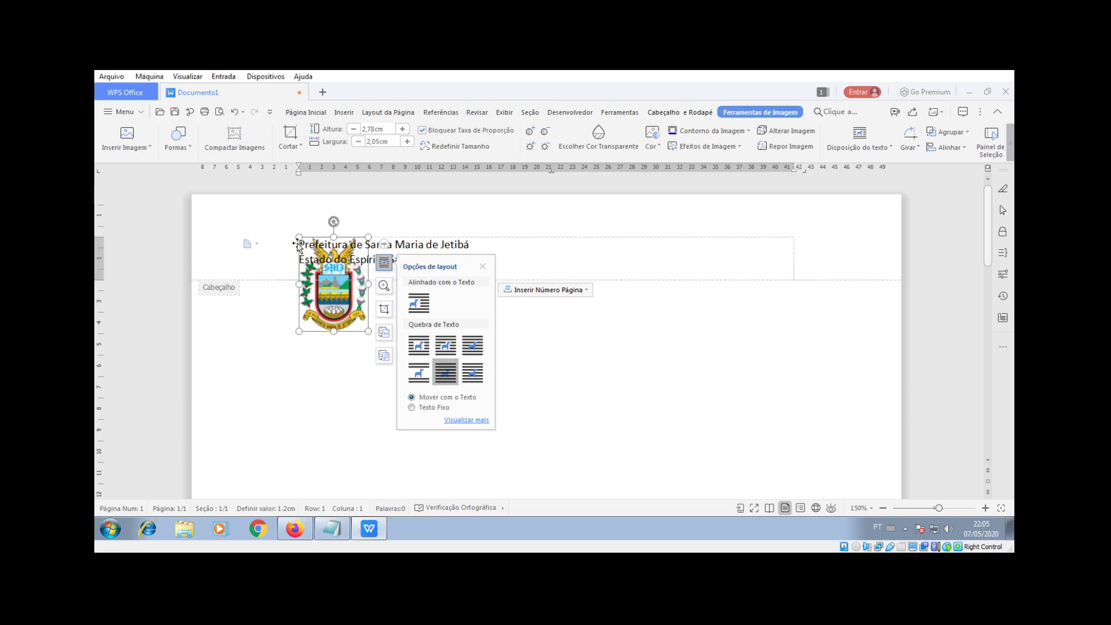
left_click(594, 263)
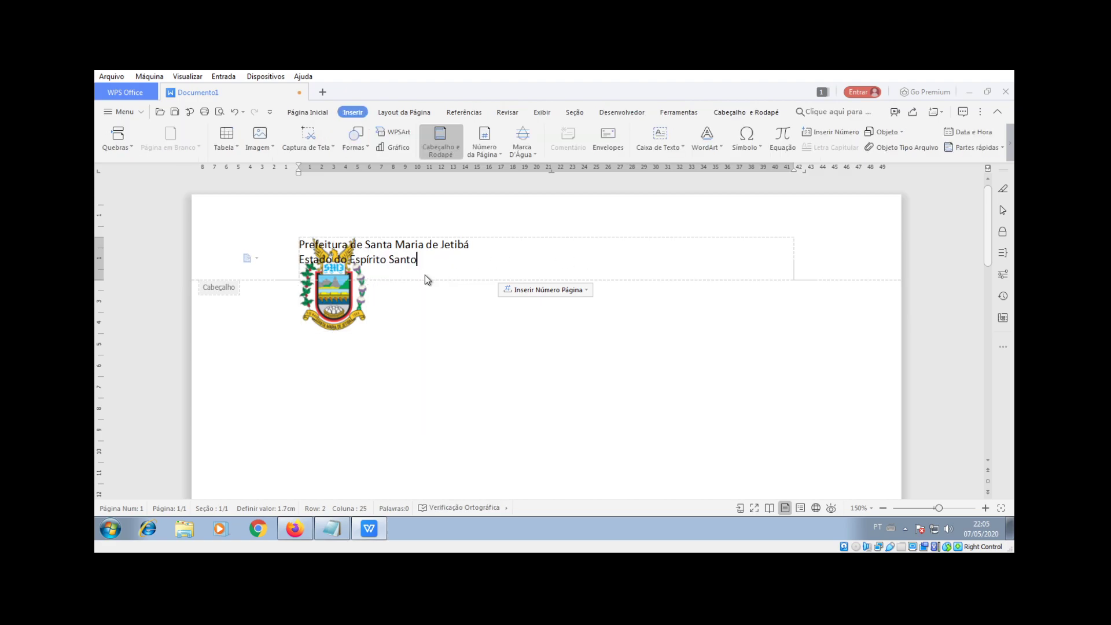
Step: Add blank lines to lower the header text and shift the crest slightly right
key("Return")
key("Return")
key("Return")
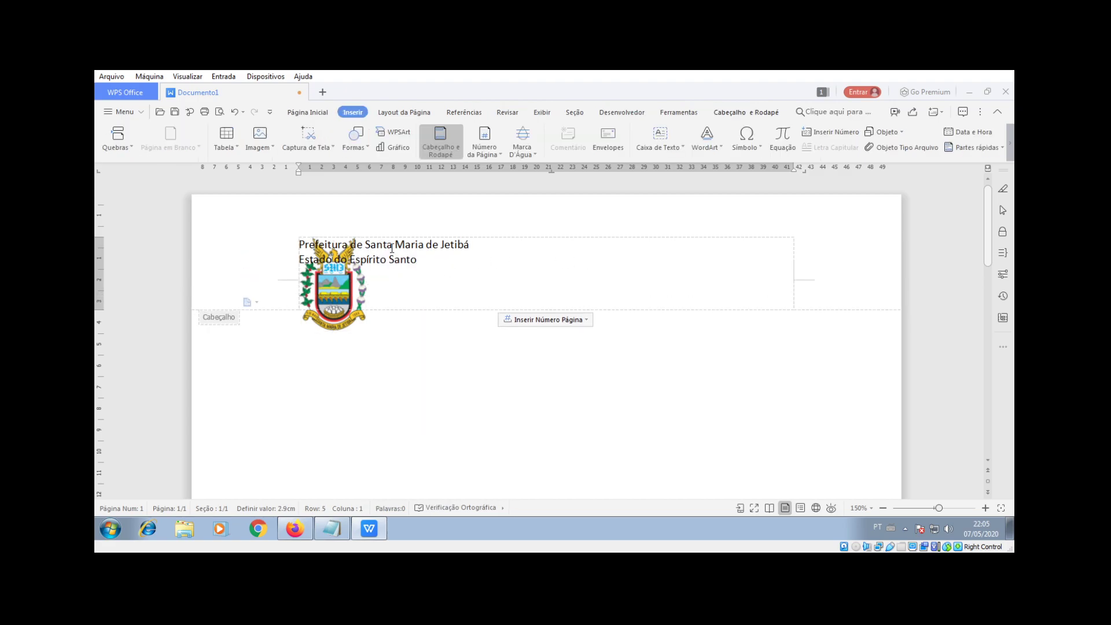
left_click(302, 244)
key("Return")
key("Return")
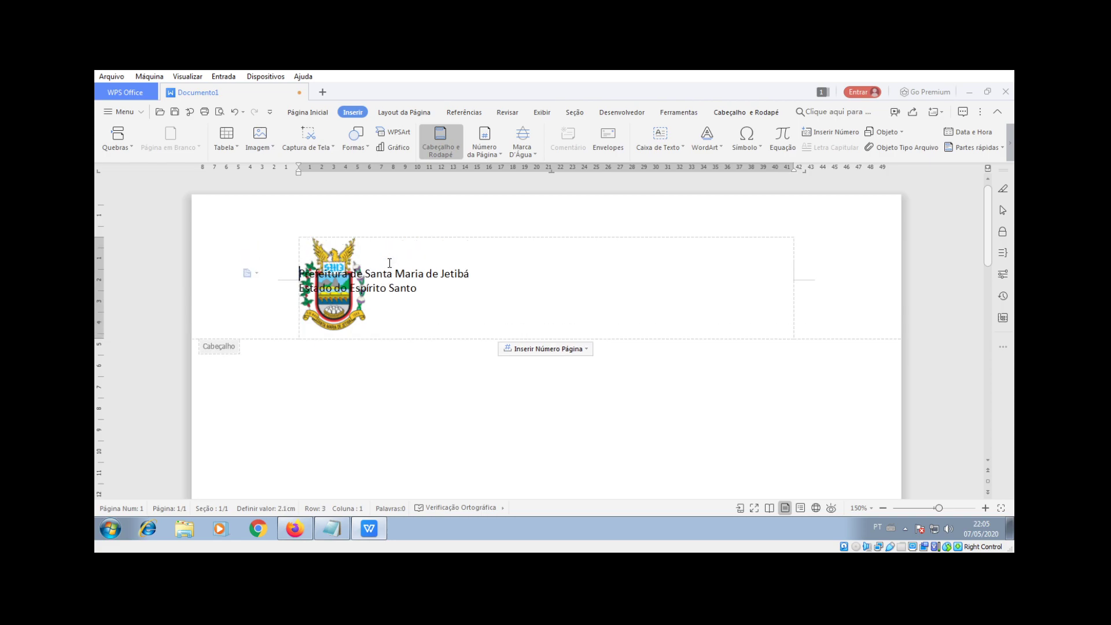
left_click(363, 332)
key("BackSpace")
key("Return")
left_click(358, 262)
left_click_drag(358, 262, 395, 262)
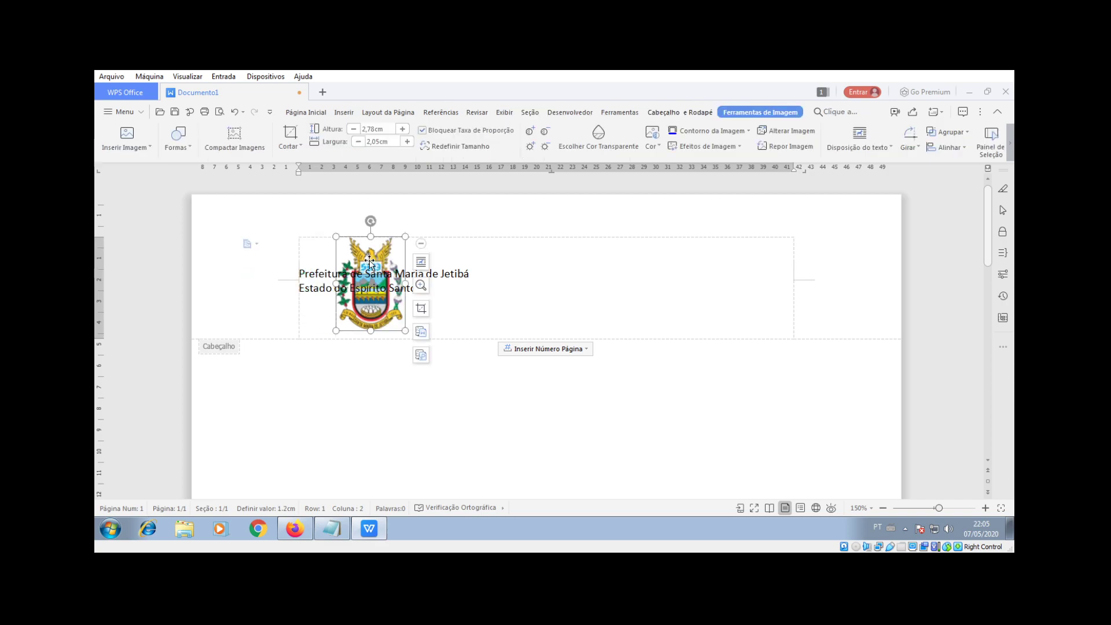
key("ctrl+a")
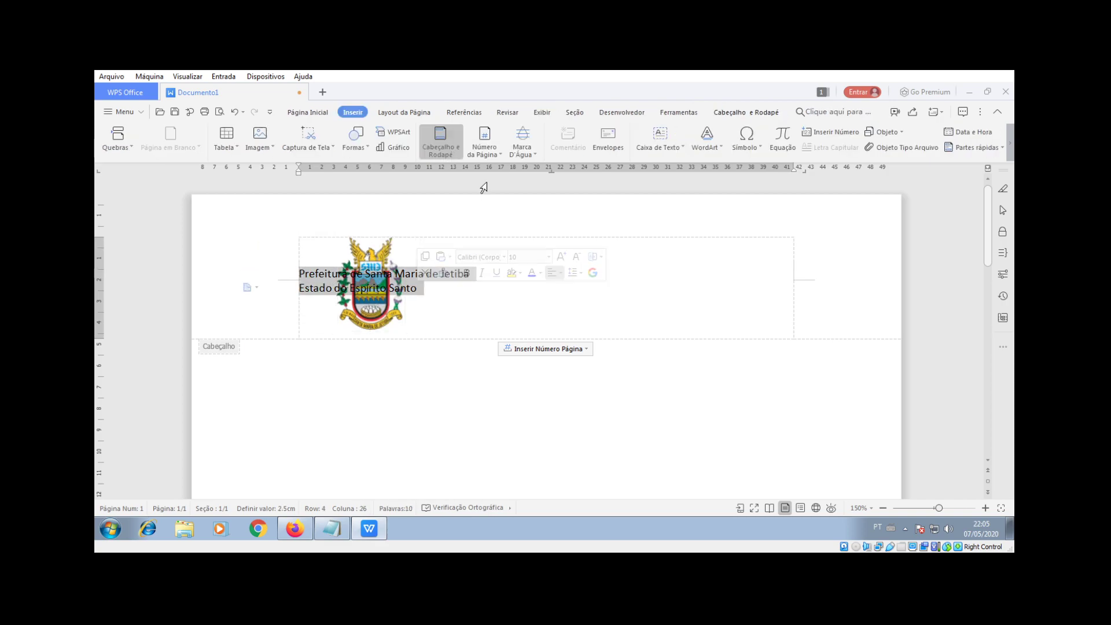
Step: Centre both header lines
left_click(310, 112)
left_click(425, 146)
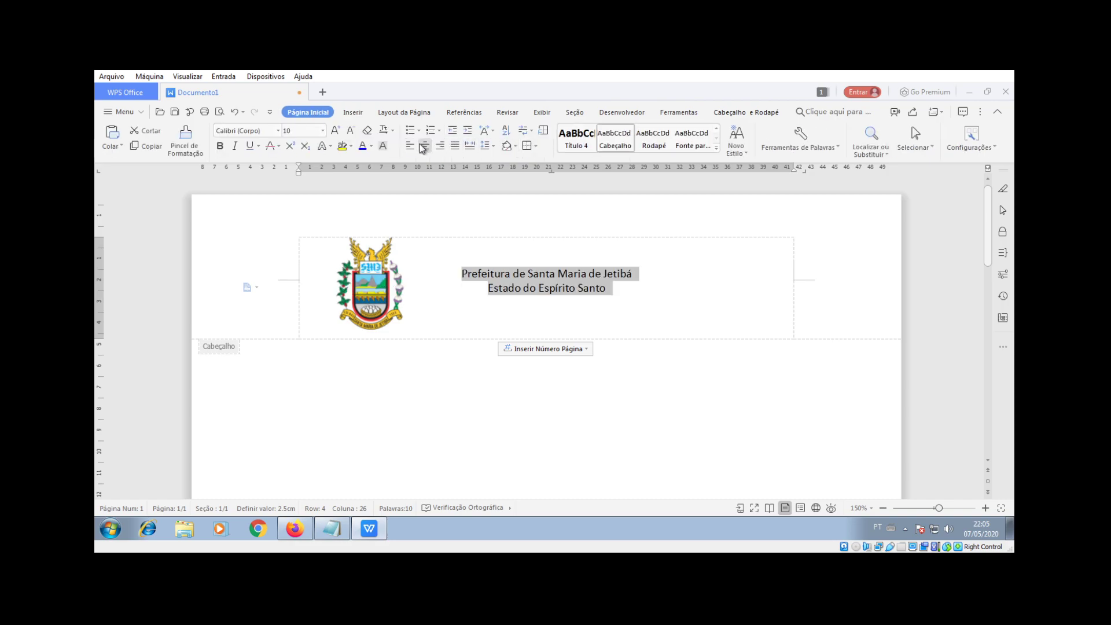
left_click(524, 307)
Step: Set the header title's font to Old English
left_click_drag(461, 273, 638, 273)
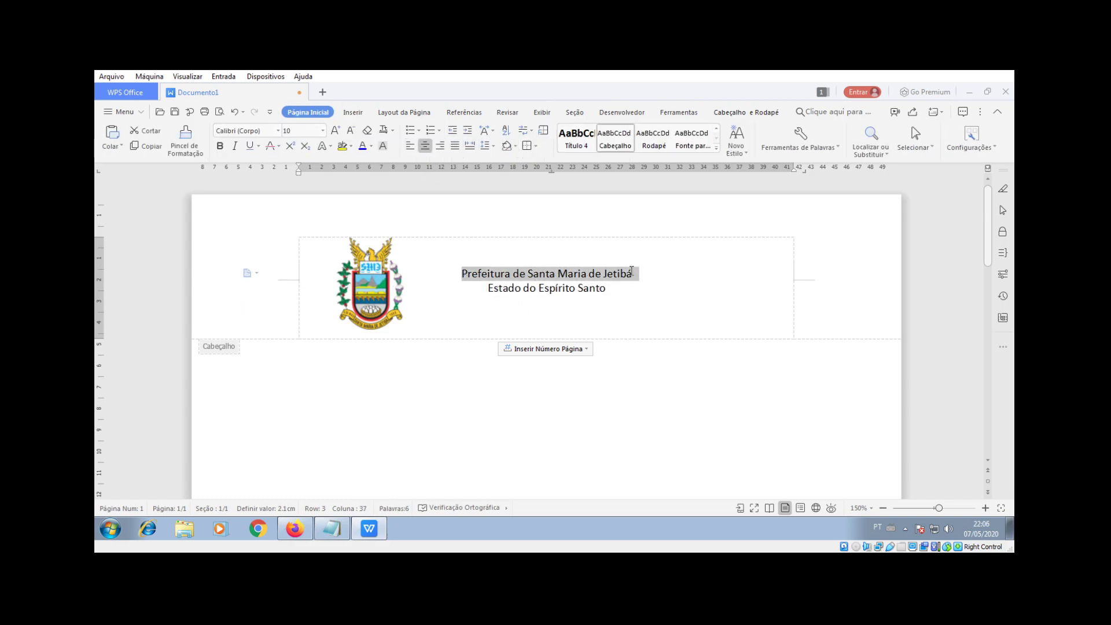
left_click(278, 131)
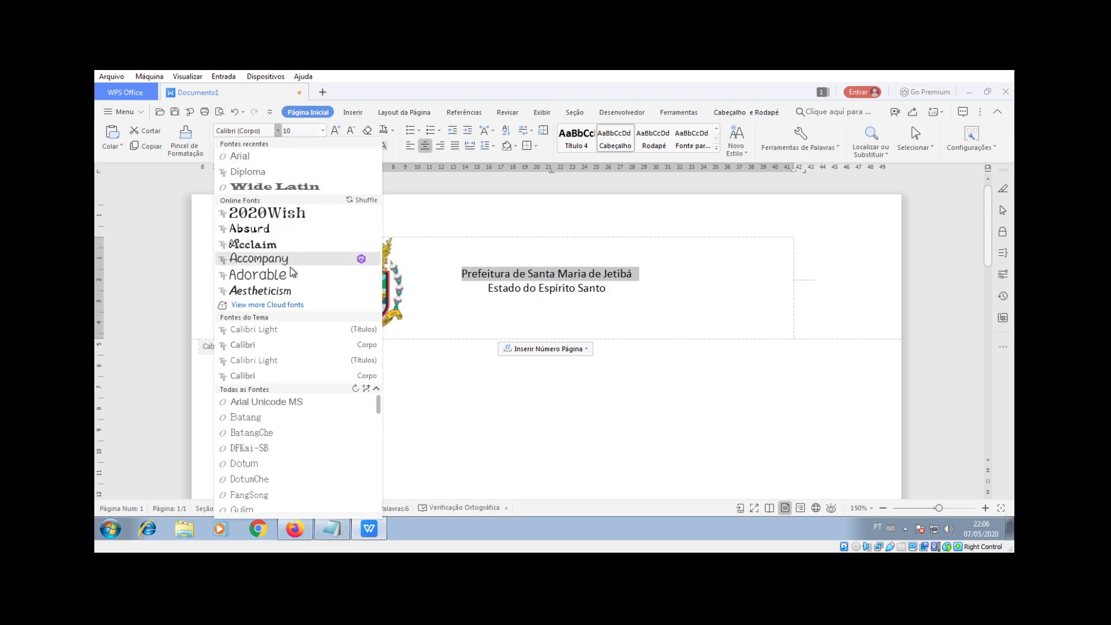
left_click(377, 416)
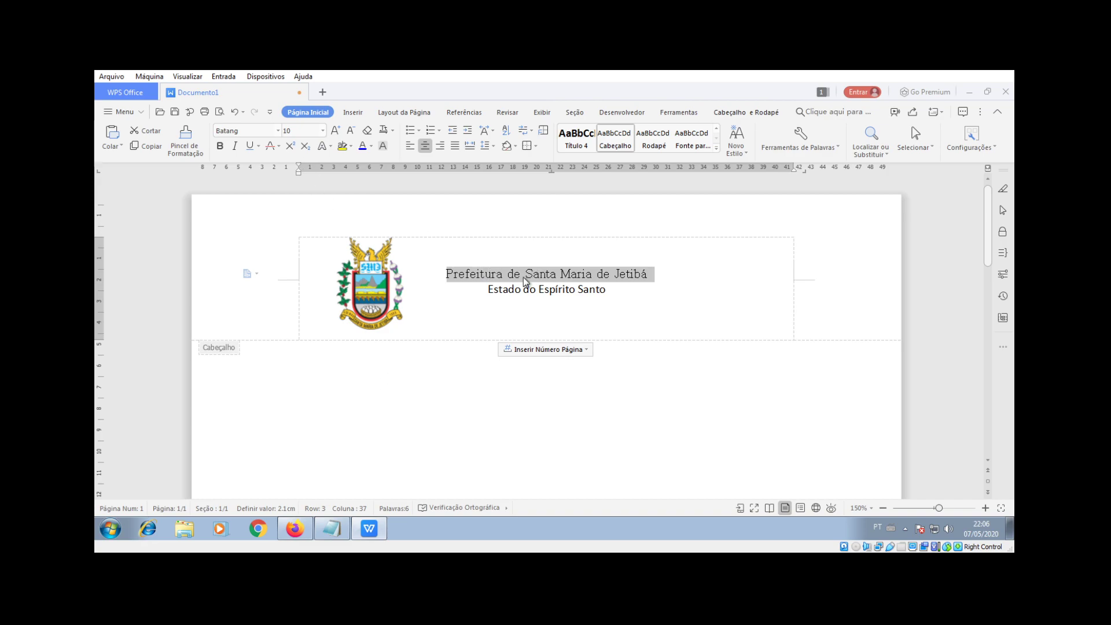
left_click(279, 132)
scroll(336, 440, "down", 5)
scroll(335, 457, "down", 5)
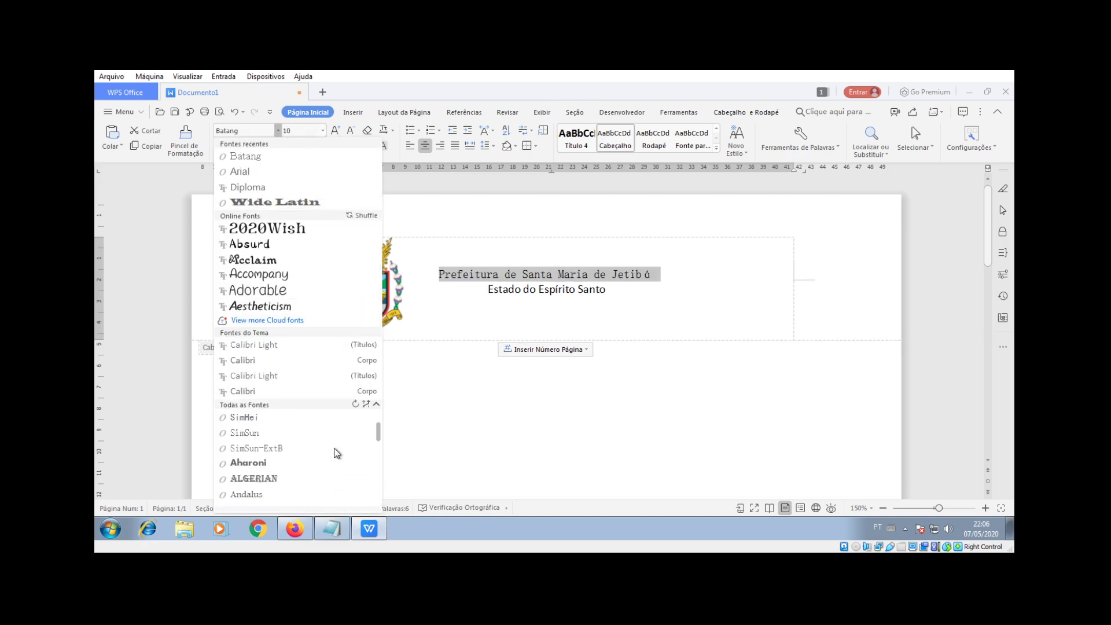
scroll(329, 457, "down", 8)
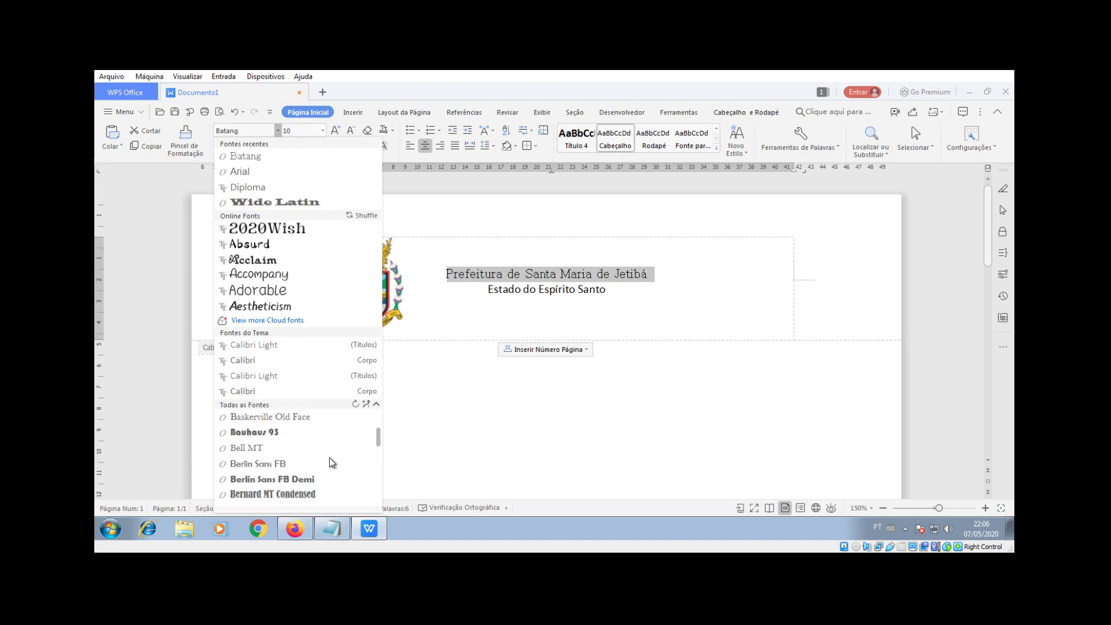
scroll(287, 464, "down", 6)
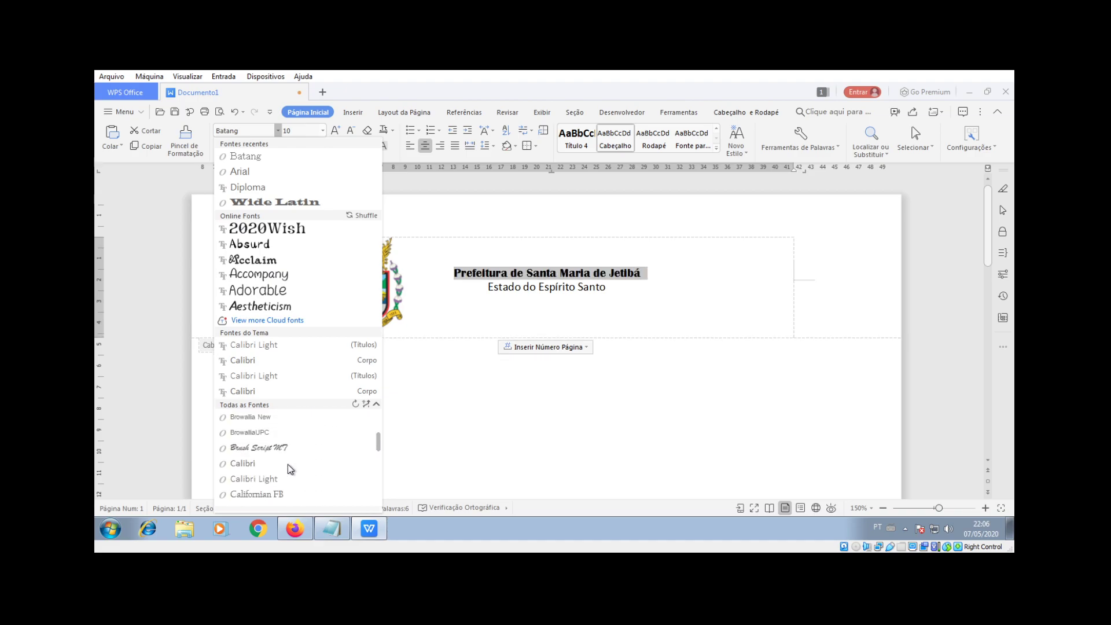
scroll(282, 467, "down", 8)
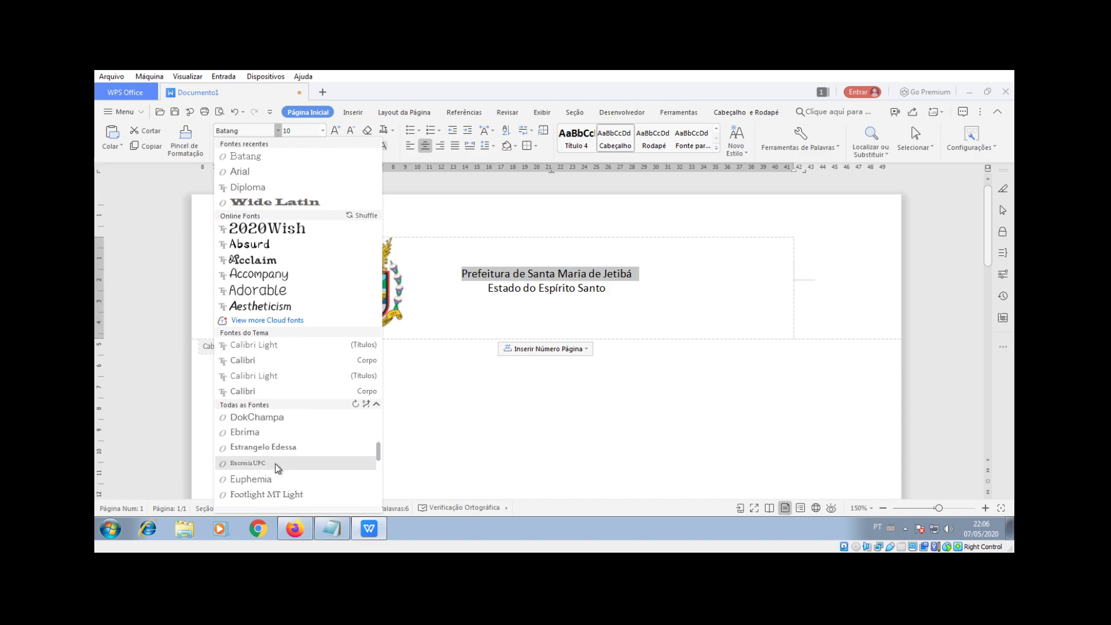
scroll(266, 455, "down", 1)
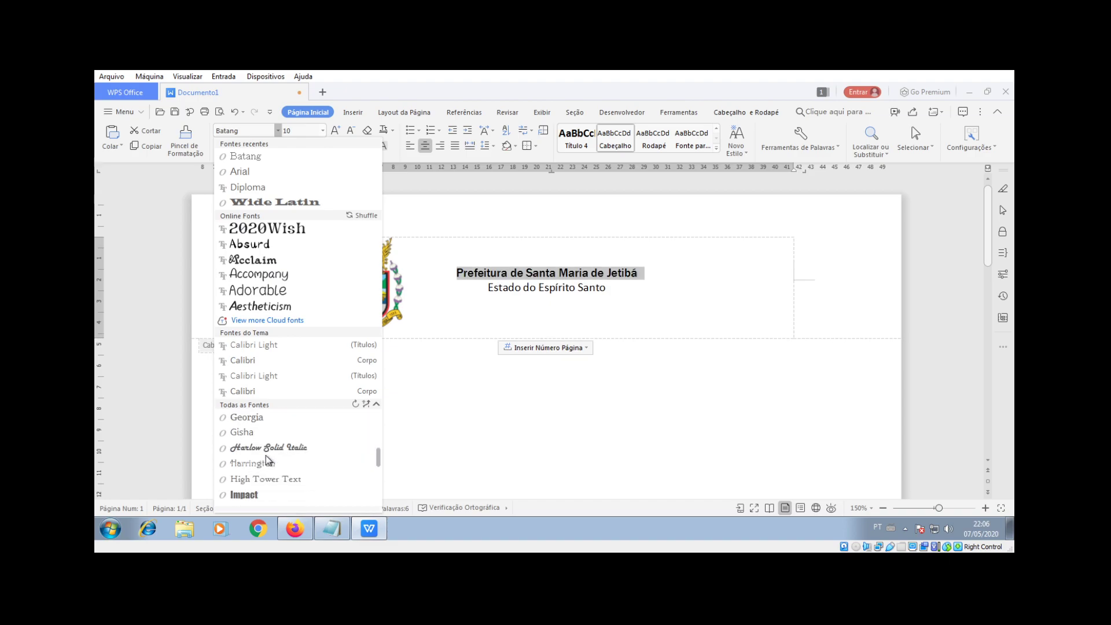
scroll(266, 454, "down", 2)
scroll(268, 457, "down", 3)
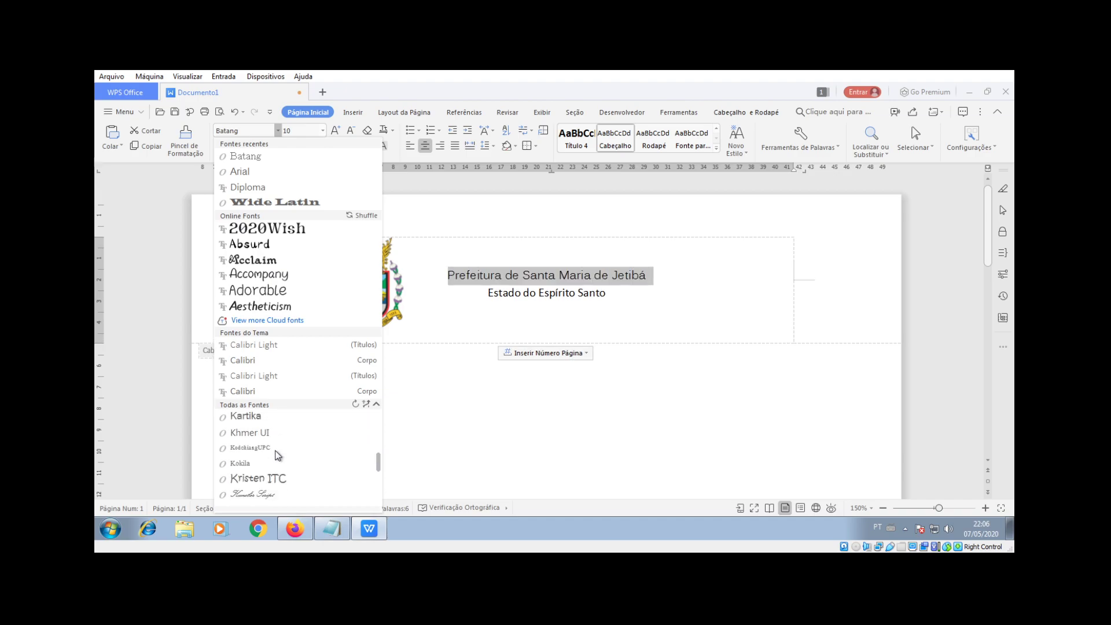
scroll(276, 456, "down", 4)
scroll(276, 455, "down", 6)
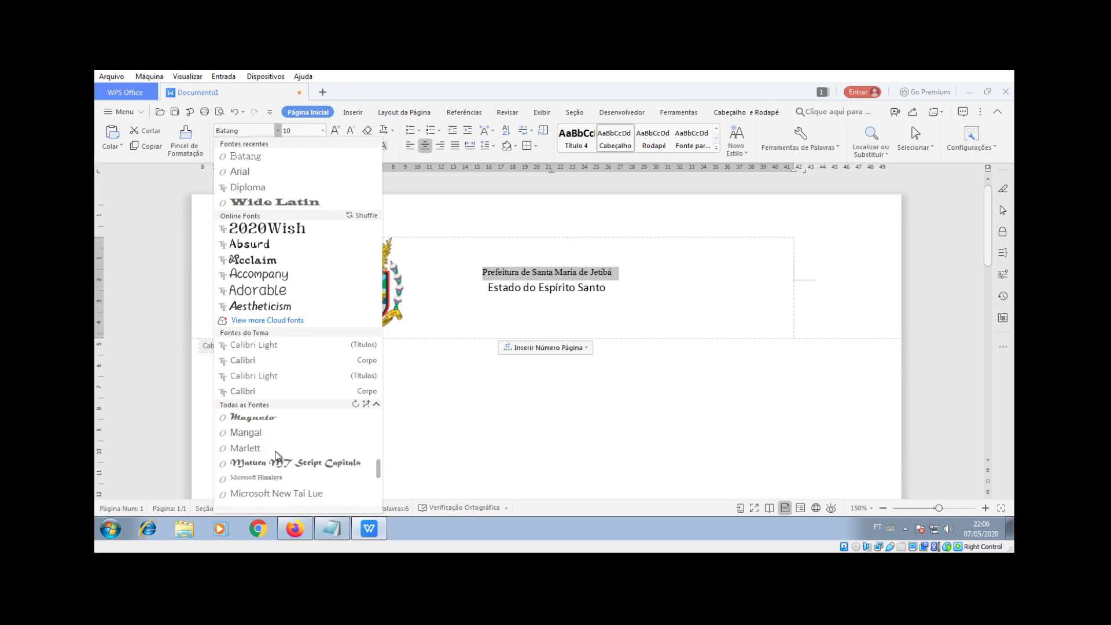
scroll(288, 460, "down", 3)
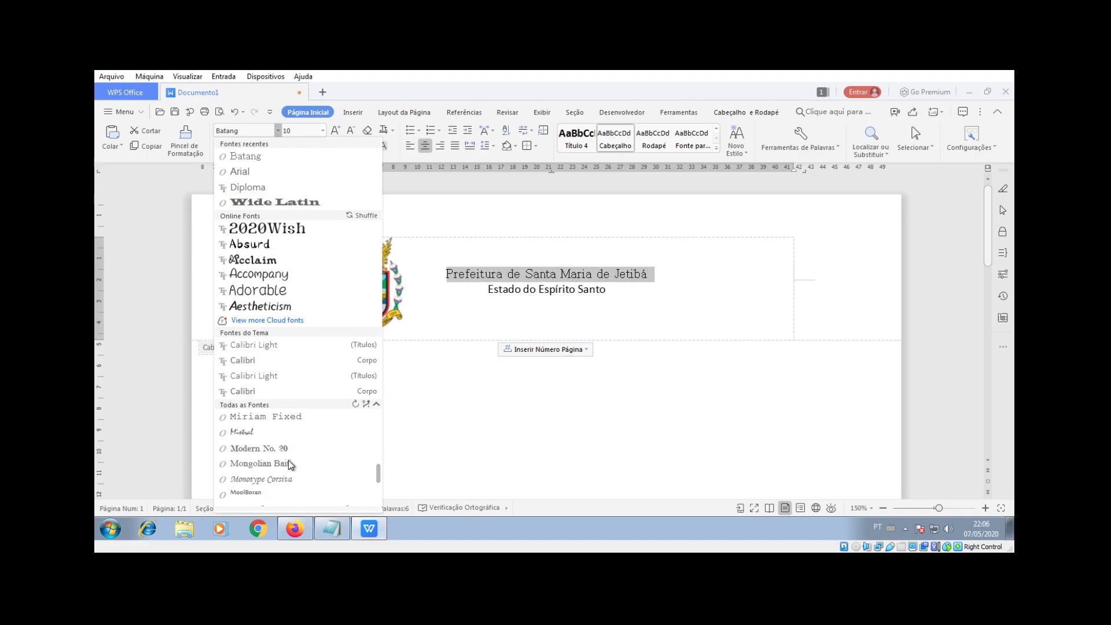
scroll(287, 458, "down", 4)
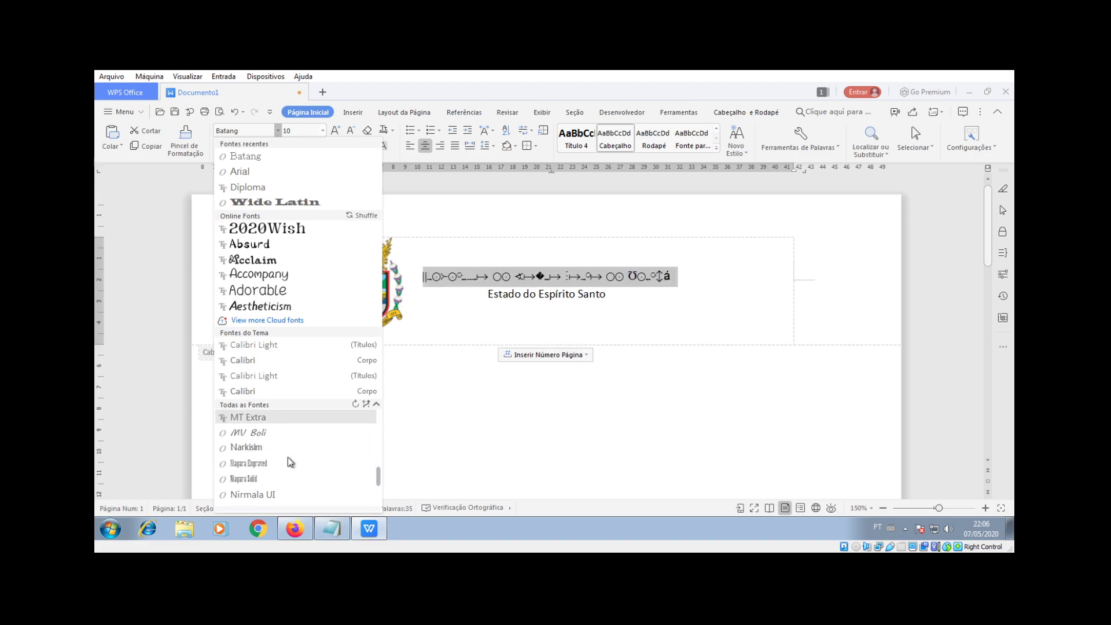
left_click(257, 466)
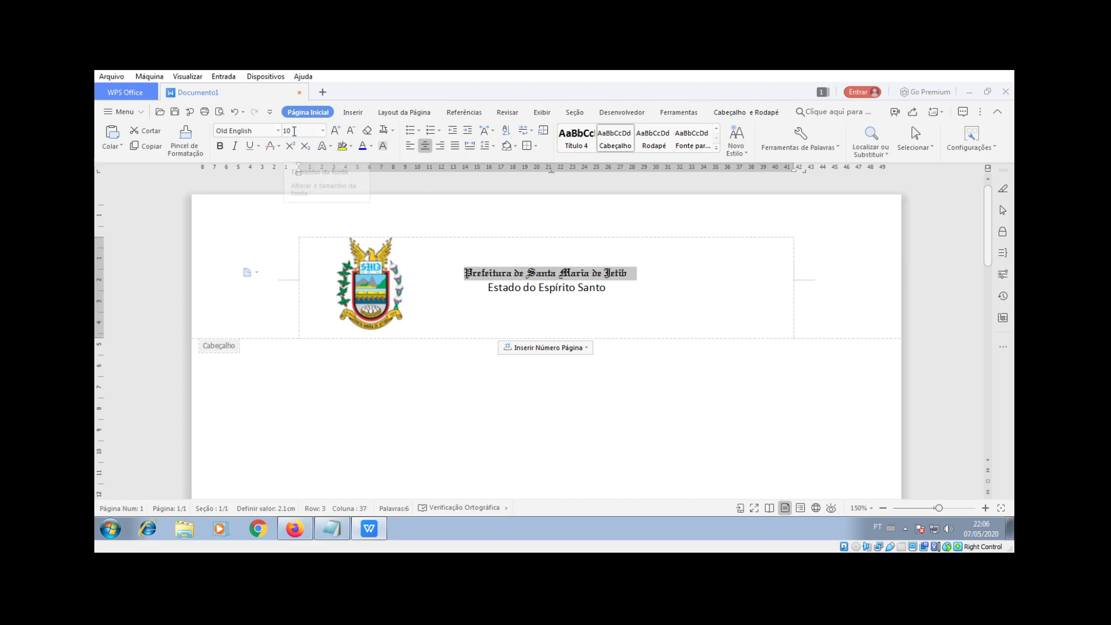
Step: Enlarge the header title to size 16
left_click(340, 135)
left_click(340, 135)
left_click(341, 135)
left_click(340, 135)
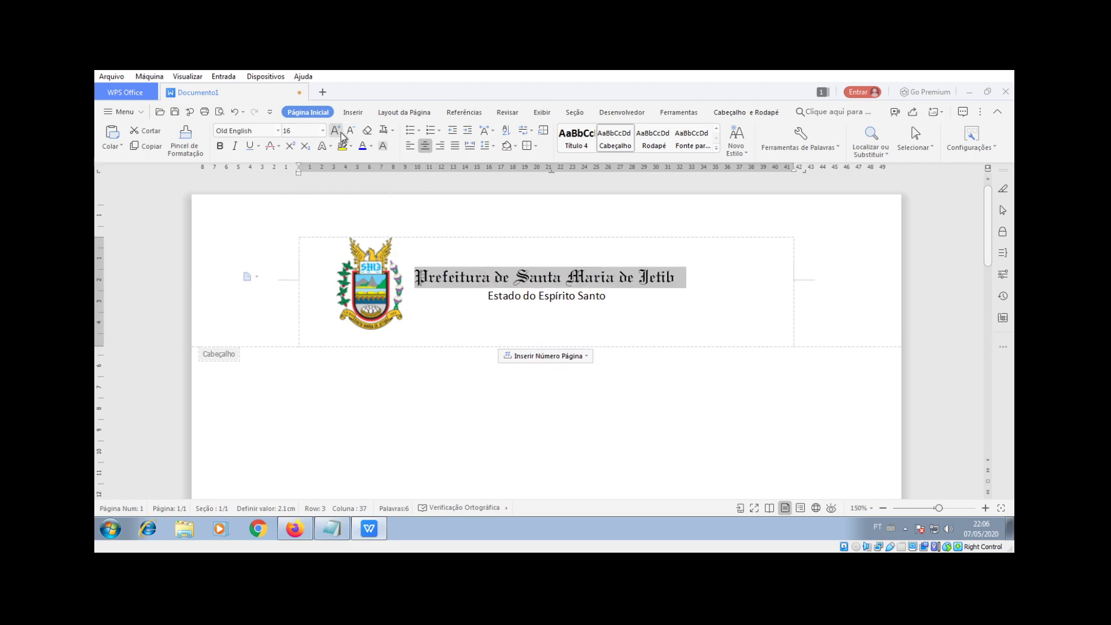
left_click(340, 135)
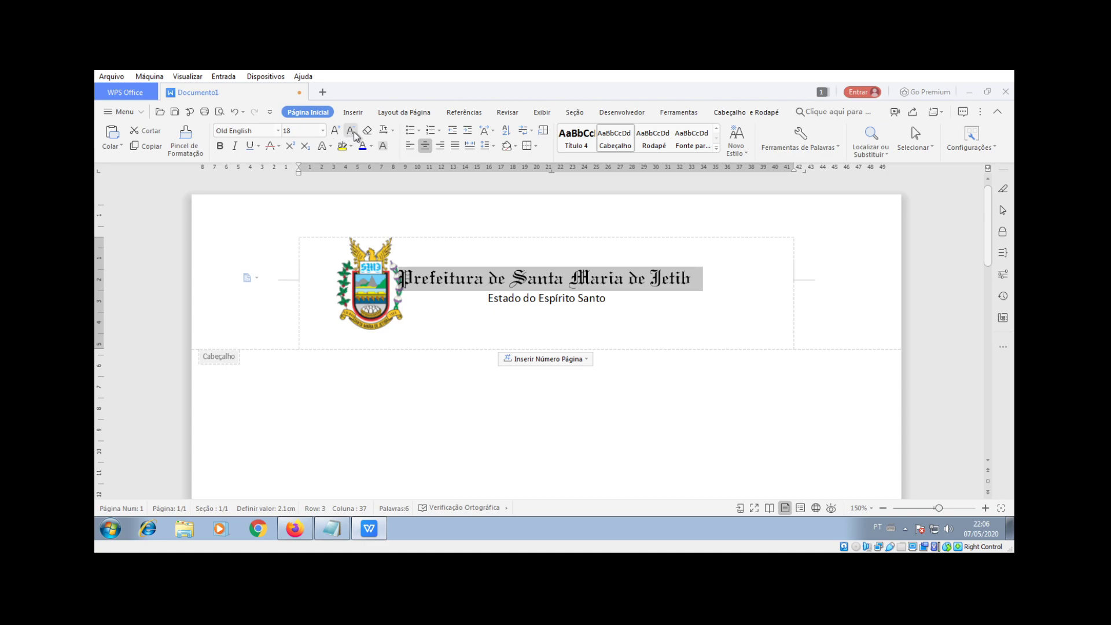
left_click(350, 130)
Step: Give the 'Estado do Espírito Santo' line a typewriter-style font
left_click_drag(486, 297, 612, 298)
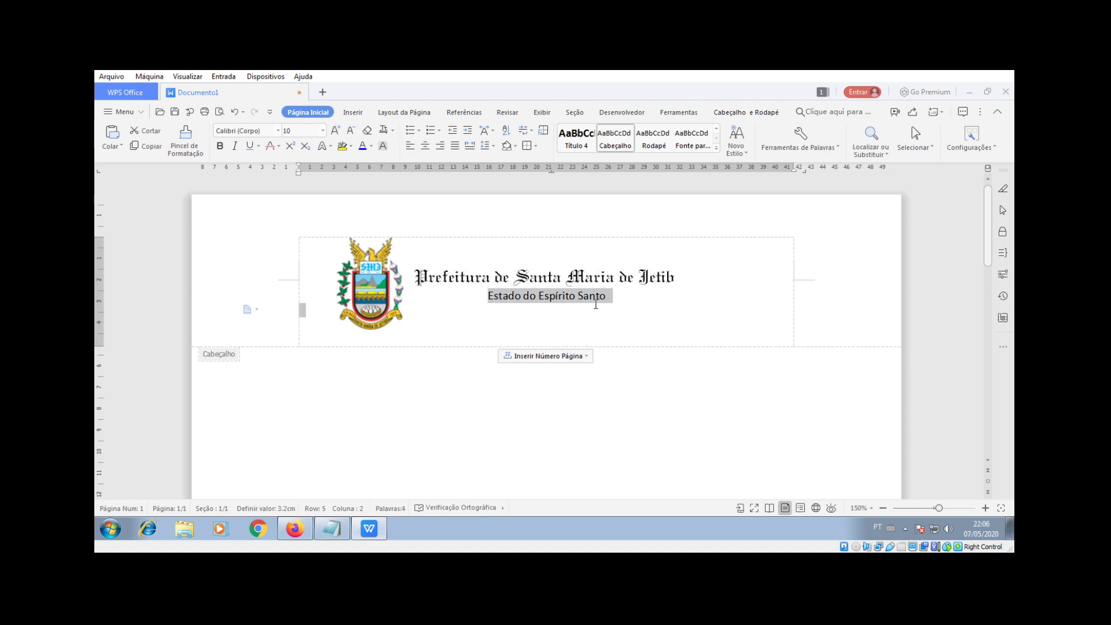
left_click(277, 131)
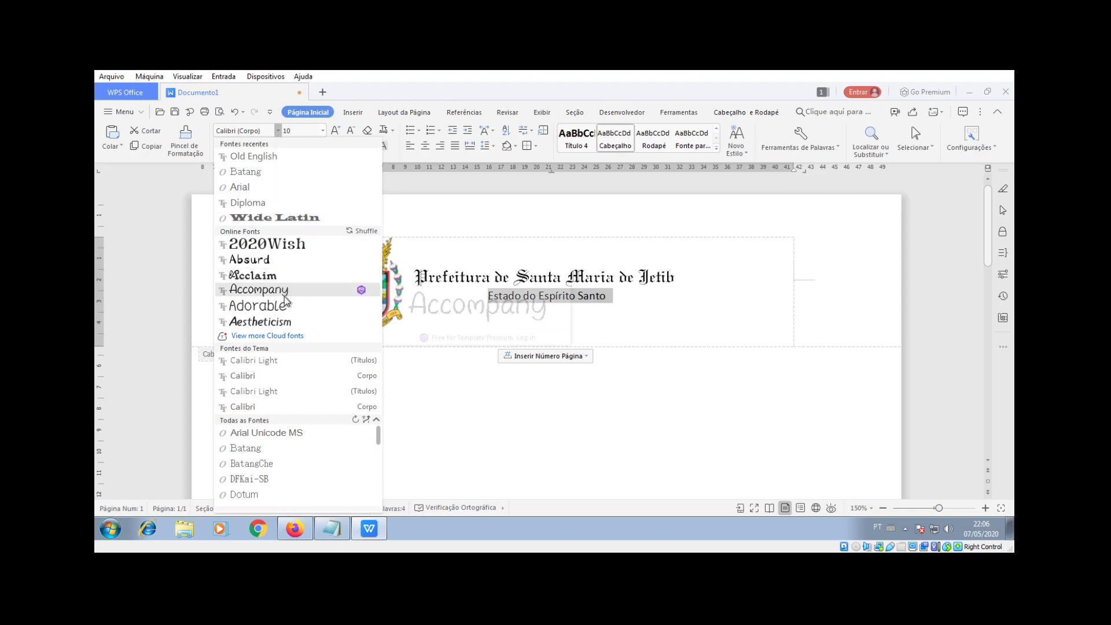
left_click(269, 408)
left_click(273, 392)
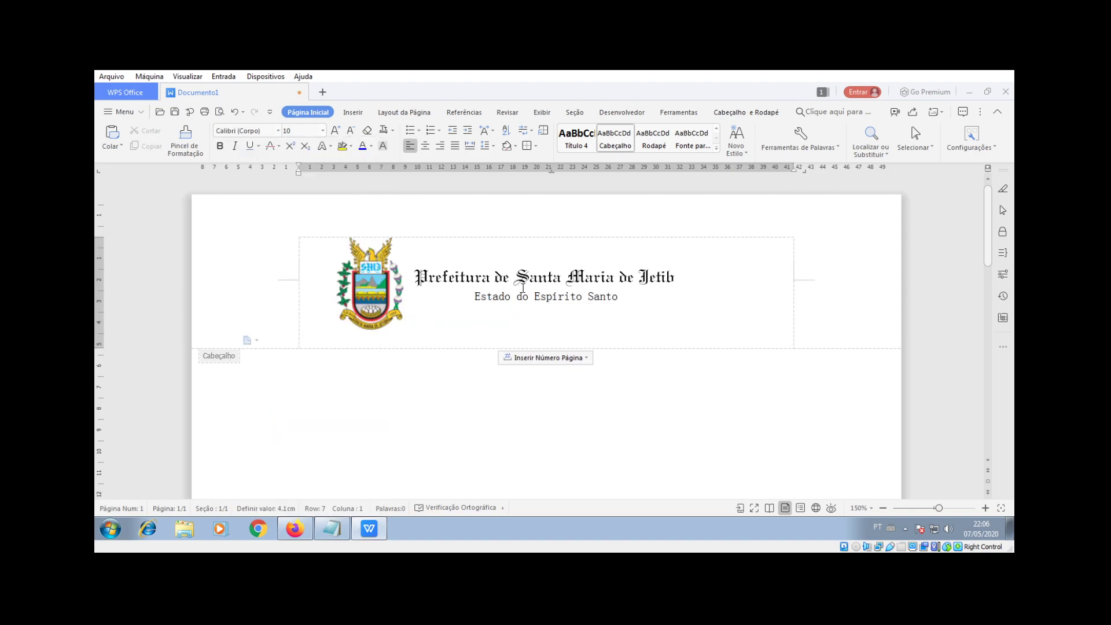
left_click(359, 283)
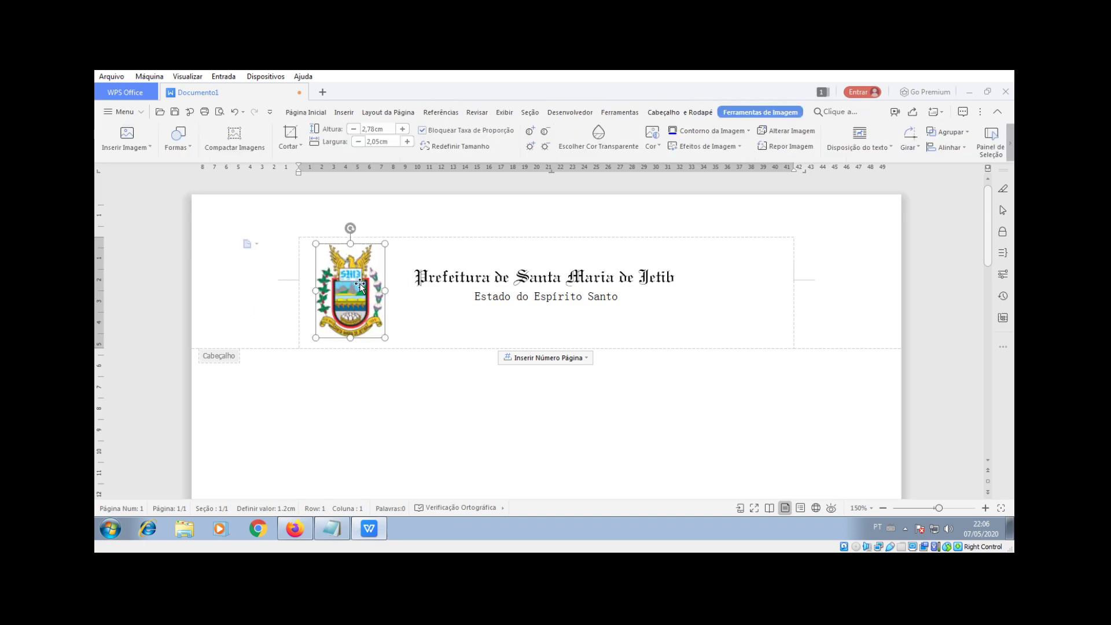
Step: Exit the header and delete the extra empty body lines so only one page remains
left_click(386, 425)
double_click(387, 424)
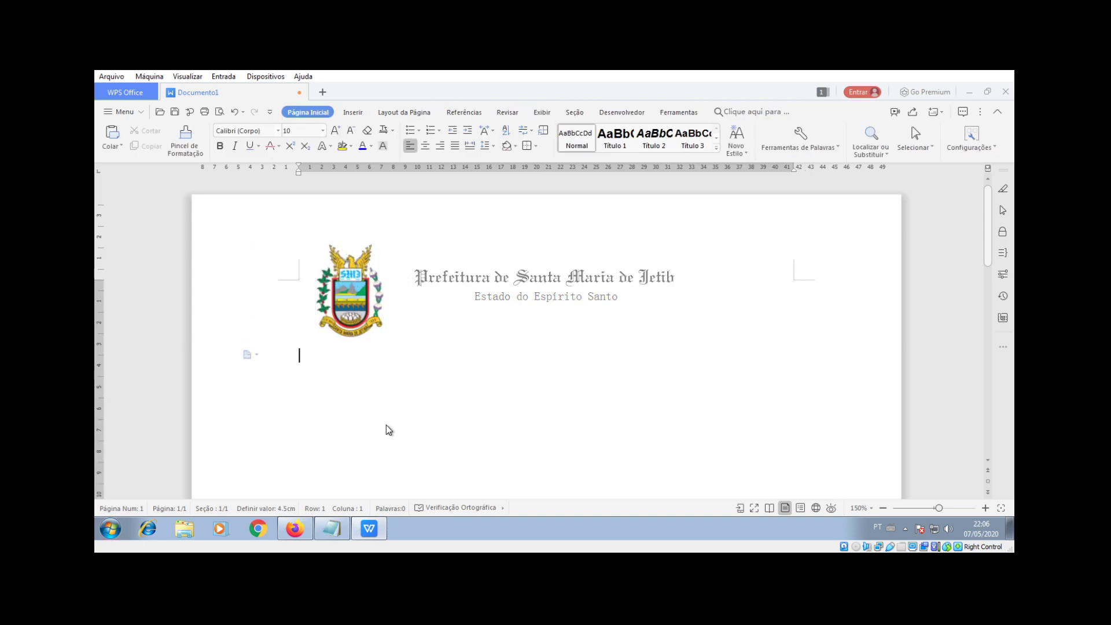
scroll(674, 414, "down", 5)
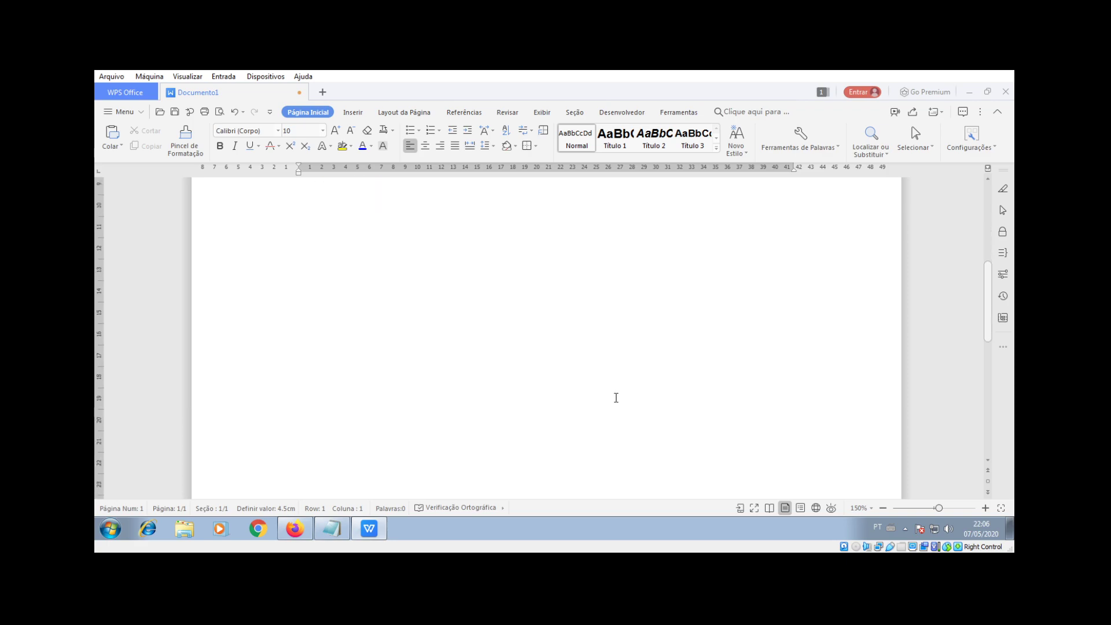
key("Return")
key("Return")
key("Return")
key("Return")
key("Return")
key("Return")
key("Return")
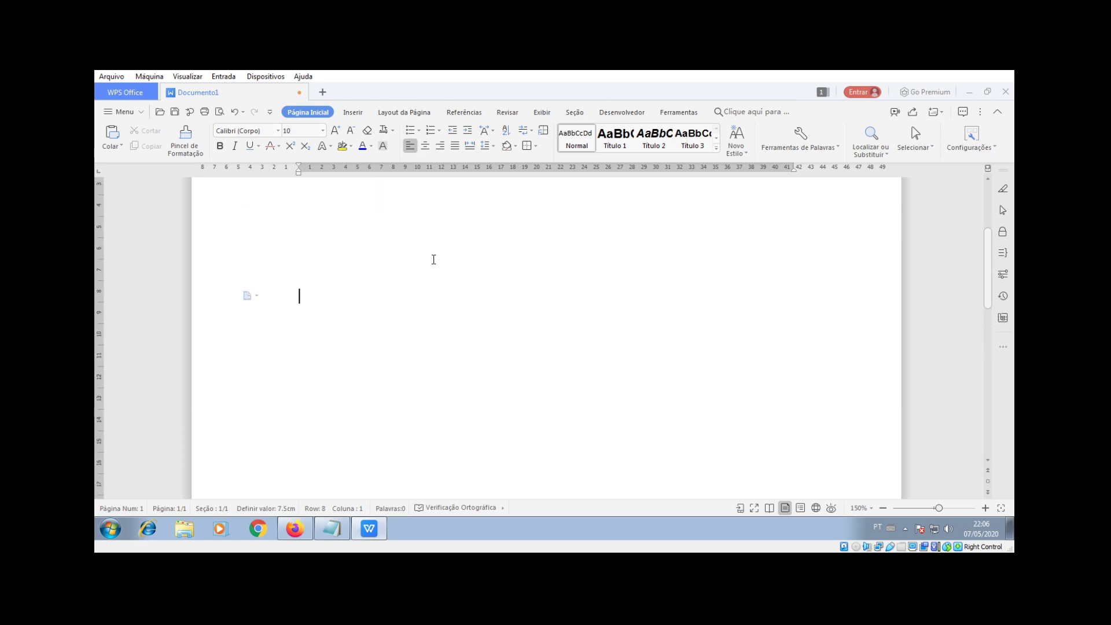
scroll(433, 259, "down", 6, "ctrl")
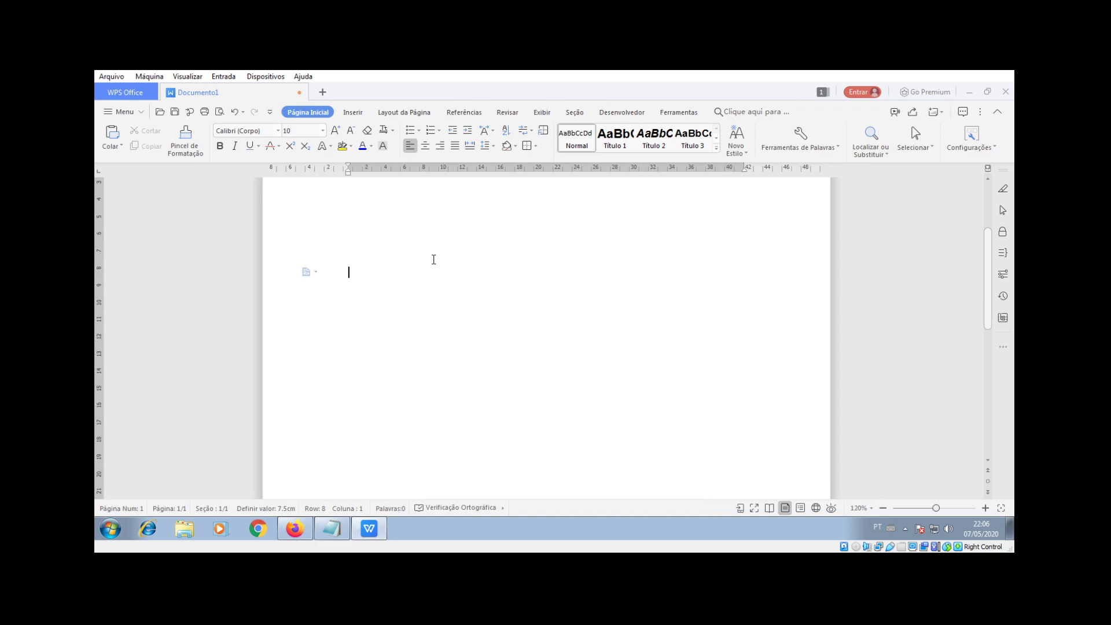
scroll(433, 259, "down", 4, "ctrl")
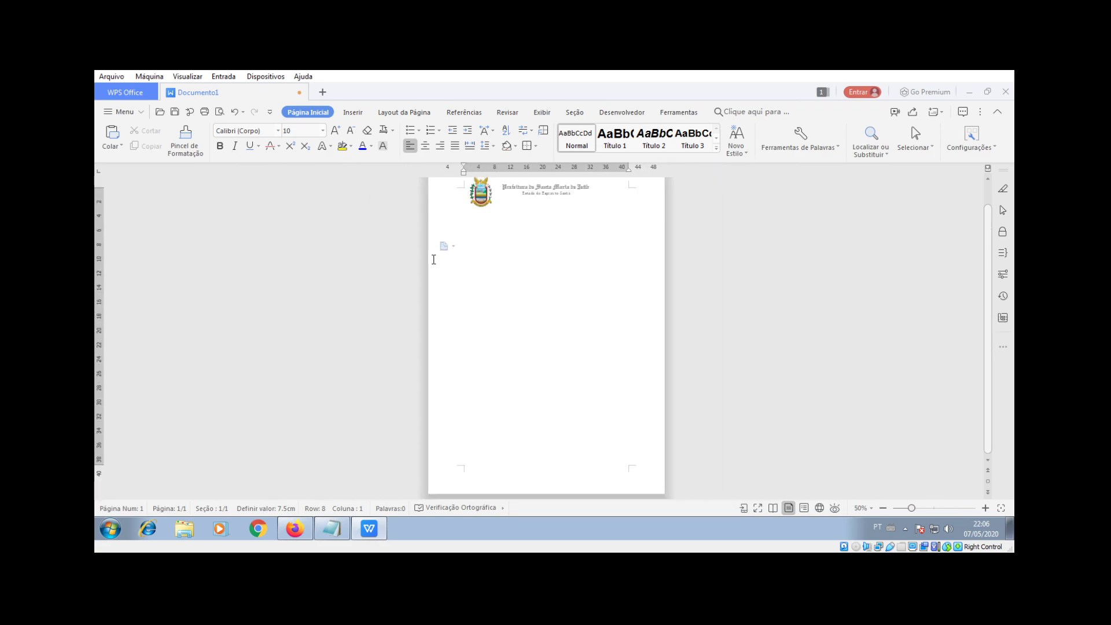
key("Return")
key("Return")
key("Return")
key("Return")
key("Return")
key("Return")
key("Return")
key("Return")
key("Return")
key("Return")
key("Return")
key("Return")
key("Return")
key("Return")
key("Return")
key("Return")
key("Return")
key("Return")
key("Return")
key("Return")
key("Return")
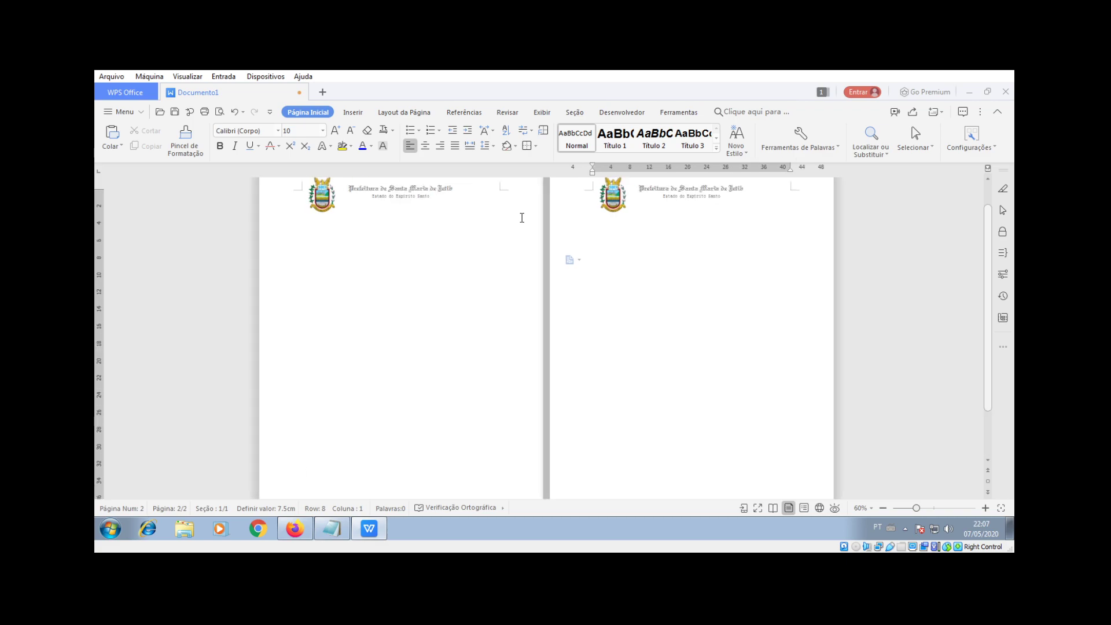
scroll(521, 218, "down", 1)
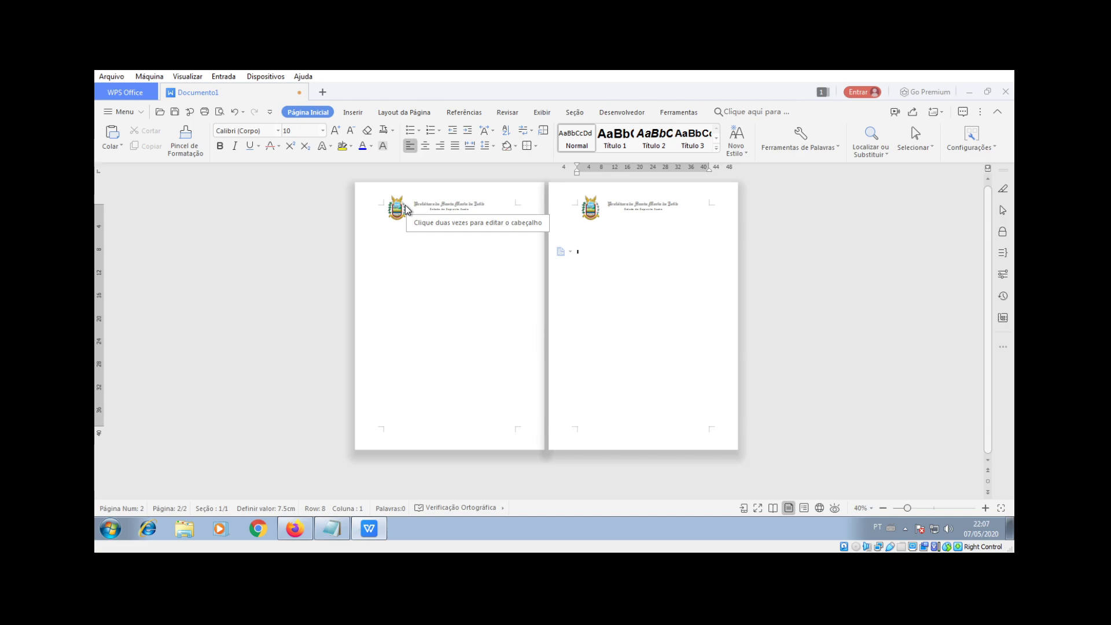
key("BackSpace")
key("BackSpace")
key("BackSpace")
key("BackSpace")
key("BackSpace")
key("BackSpace")
key("BackSpace")
key("BackSpace")
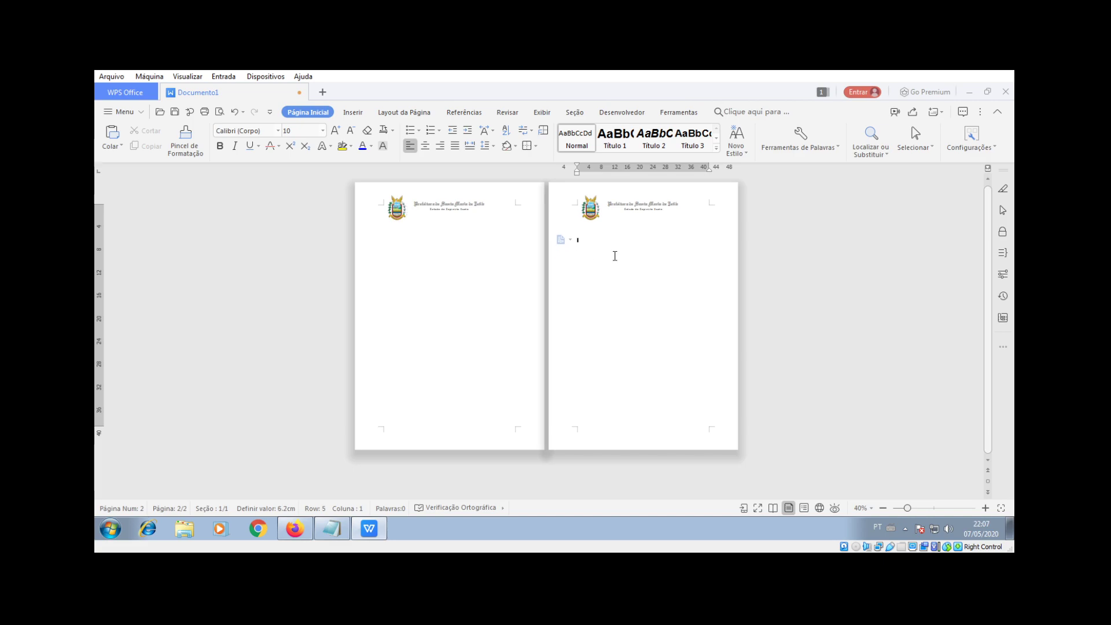
key("BackSpace")
key("BackSpace")
key("BackSpace")
key("BackSpace")
key("BackSpace")
key("BackSpace")
key("BackSpace")
key("BackSpace")
key("BackSpace")
key("BackSpace")
key("BackSpace")
key("BackSpace")
key("BackSpace")
key("BackSpace")
key("BackSpace")
key("BackSpace")
key("BackSpace")
key("BackSpace")
key("BackSpace")
key("BackSpace")
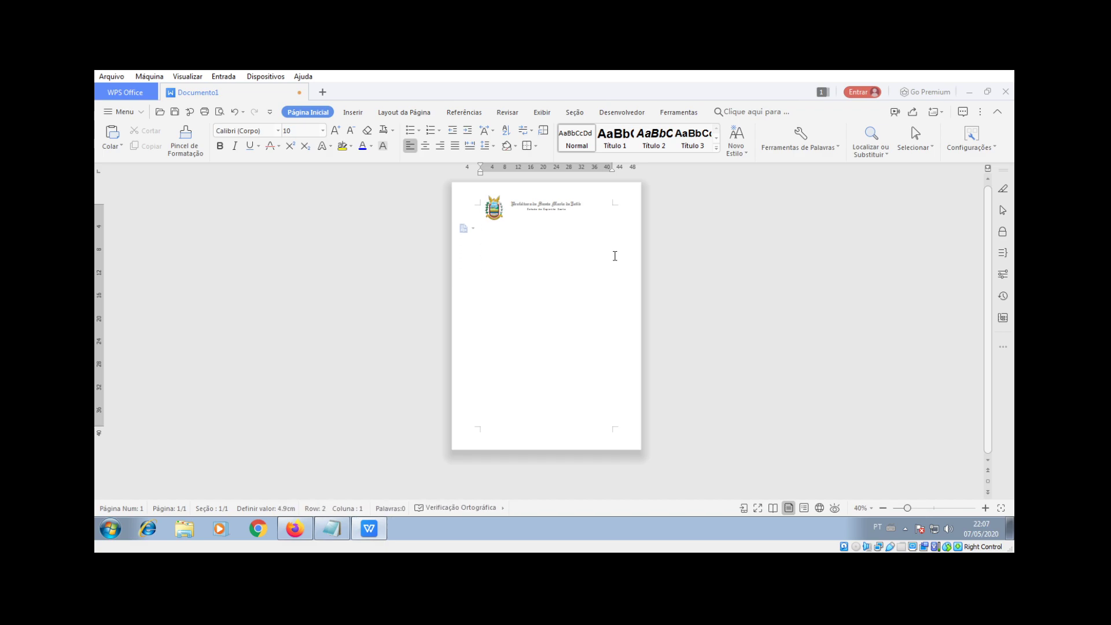
scroll(615, 256, "up", 6)
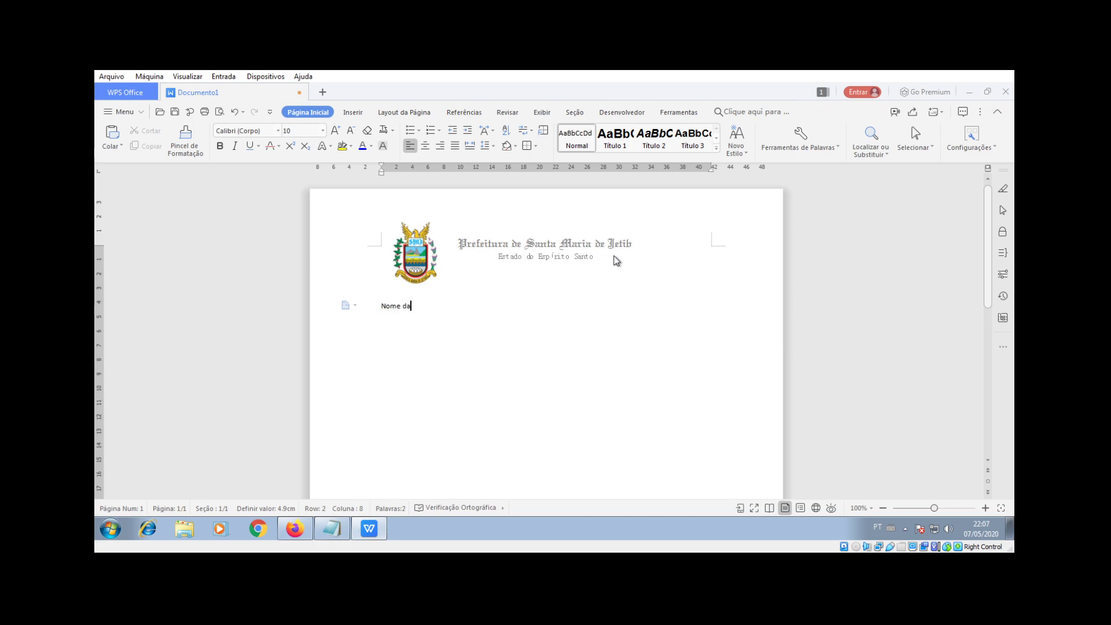
Step: Type 'Turma 9º F' with a 'Professor:' line above it holding the teacher's name
key("BackSpace")
key("BackSpace")
key("BackSpace")
key("BackSpace")
type("Turma 9º")
key("Return")
key("Up")
key("Return")
key("Up")
type("Professor")
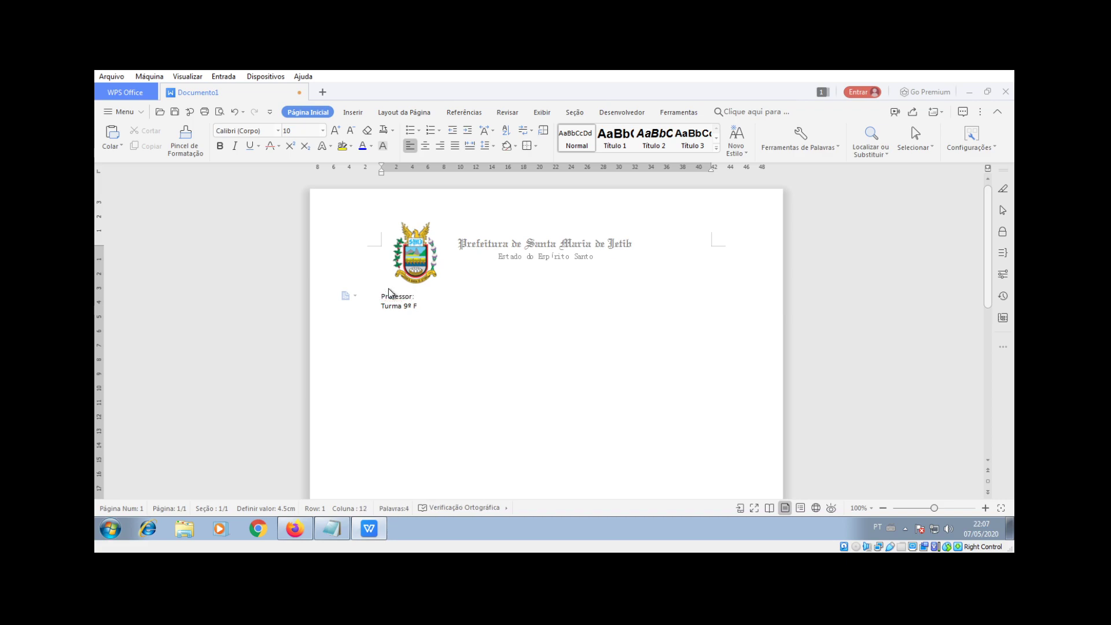
scroll(474, 322, "up", 3)
Step: Make the 'Professor:' label bold
left_click_drag(326, 345, 387, 345)
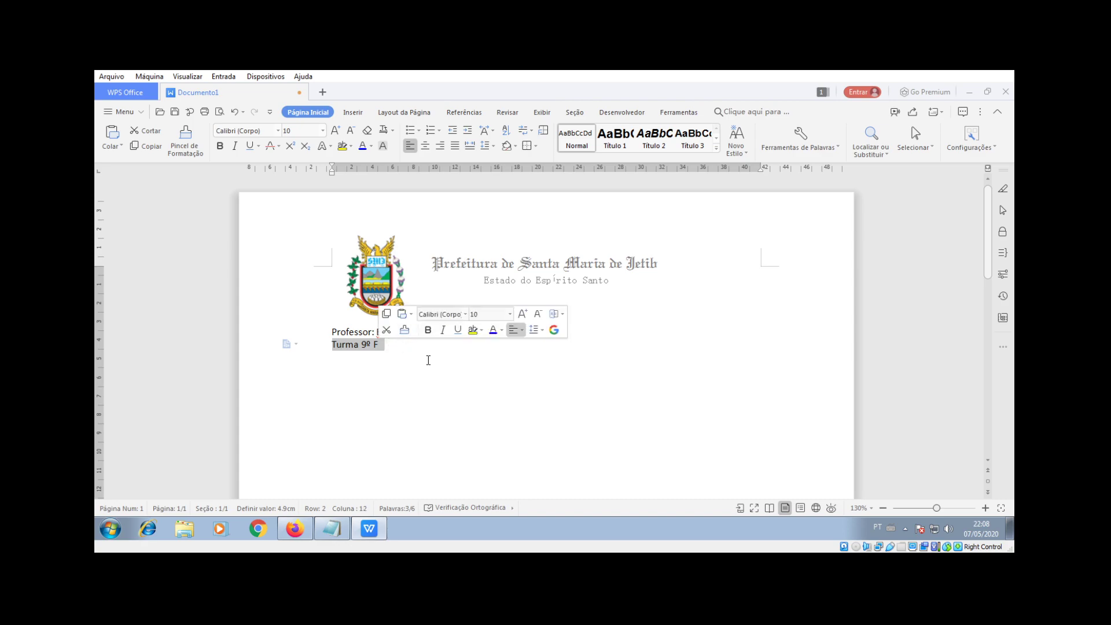
left_click(359, 361)
left_click_drag(373, 331, 330, 332)
left_click(219, 146)
left_click(359, 344)
Step: Centre the 'Turma 9º F' heading in Gungsuh at size 26
left_click_drag(332, 343, 383, 344)
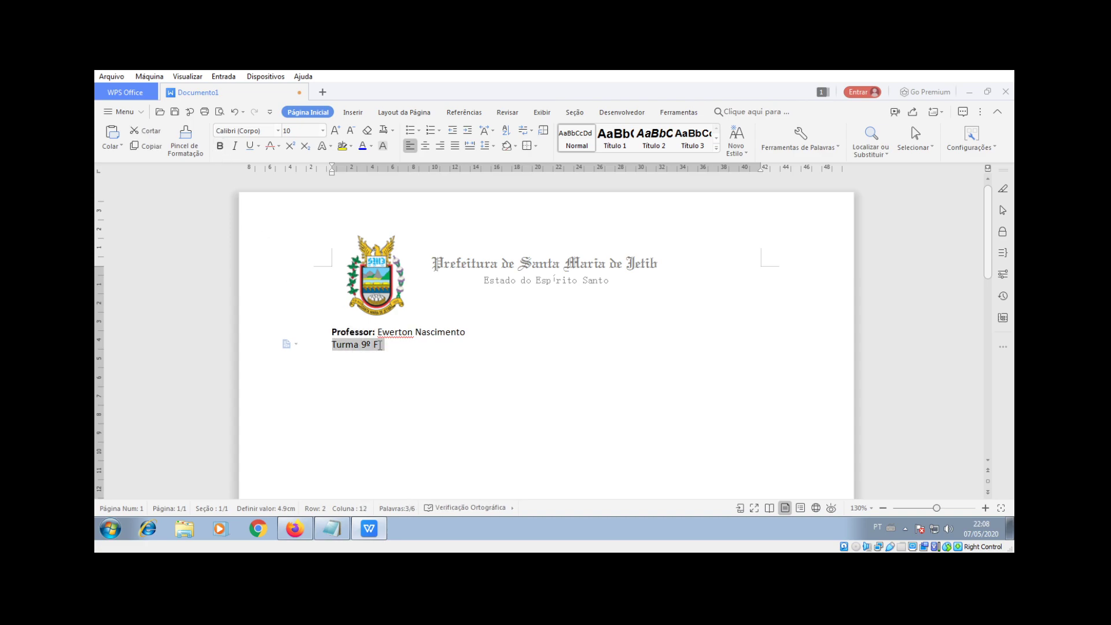
left_click(424, 147)
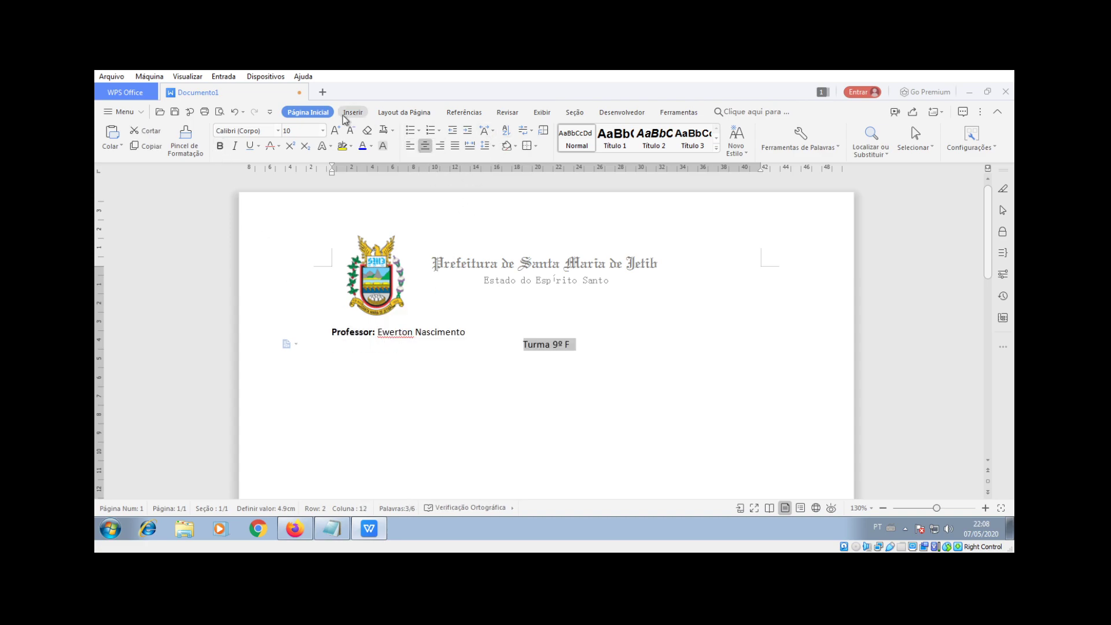
left_click(278, 130)
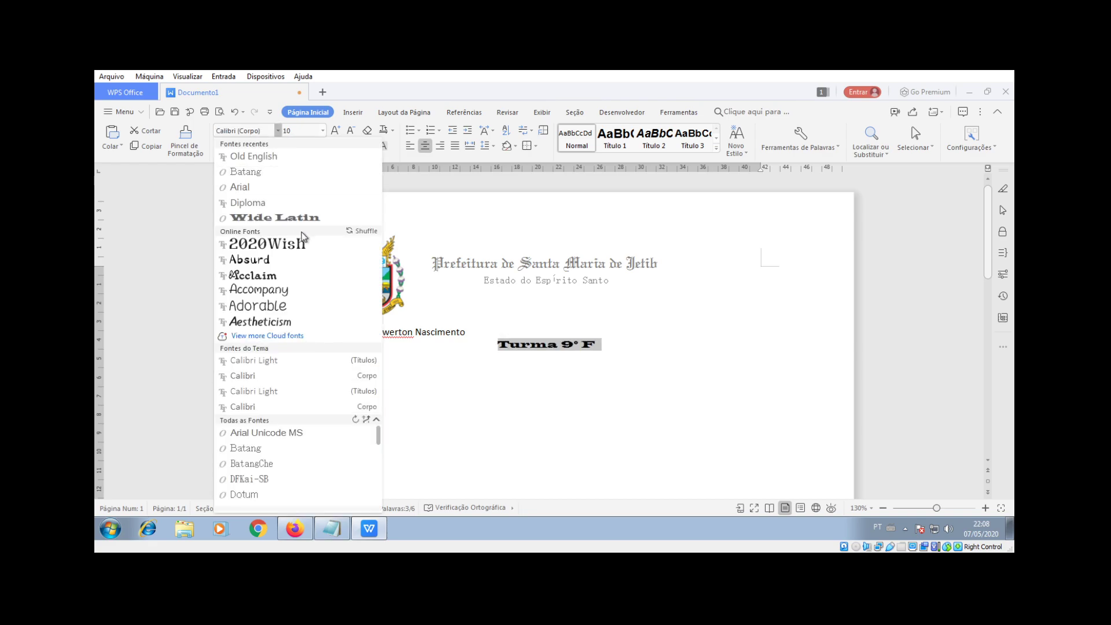
left_click(299, 249)
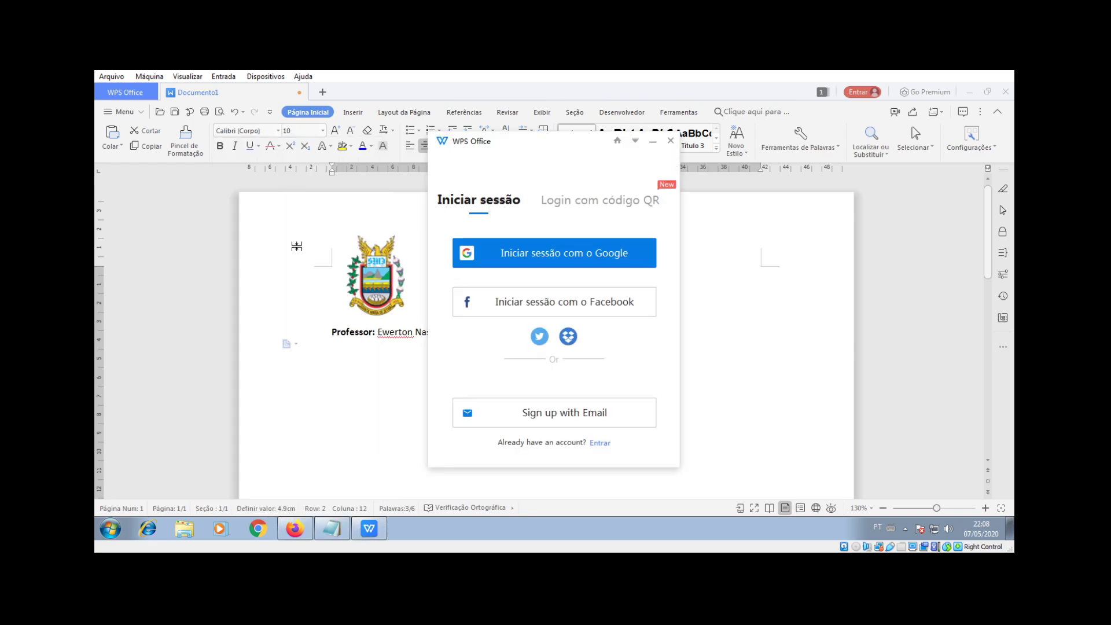
left_click(670, 144)
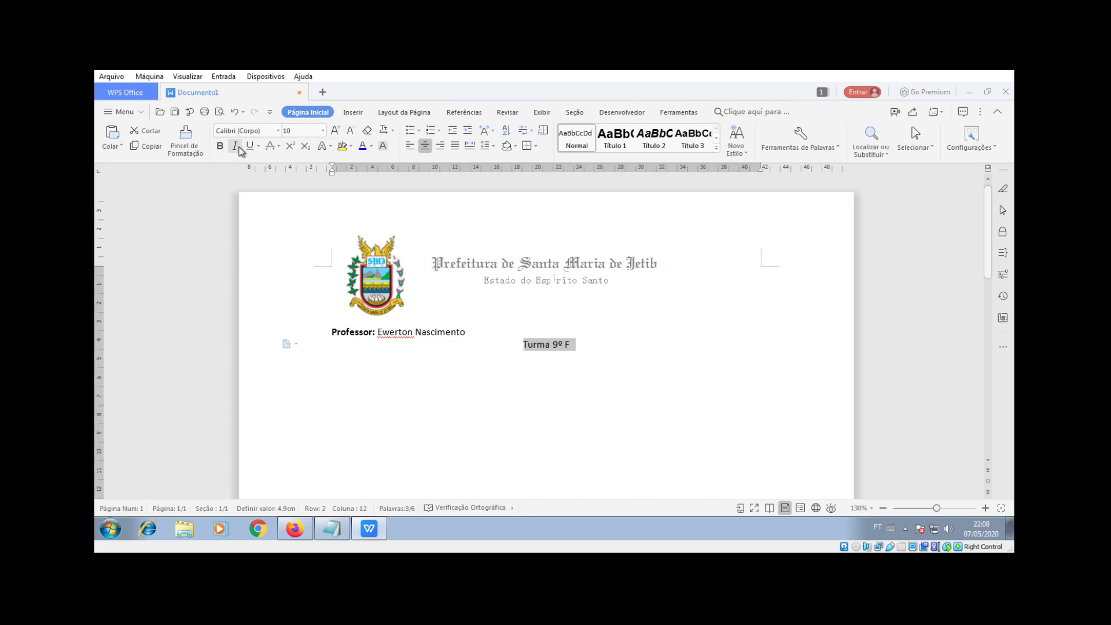
left_click(278, 131)
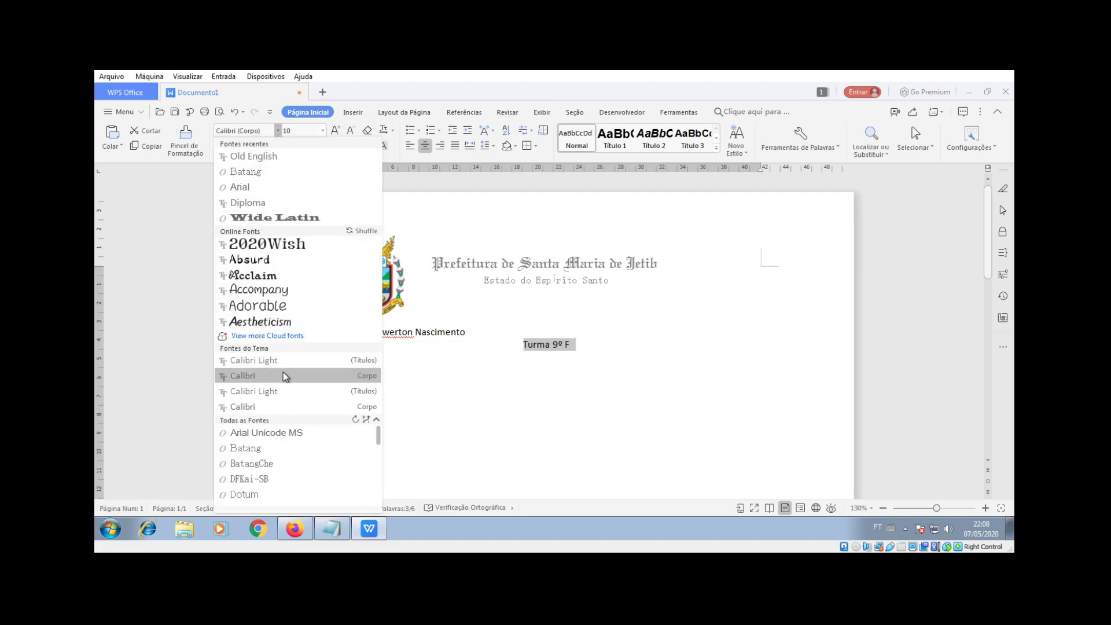
scroll(283, 428, "down", 2)
scroll(284, 432, "down", 4)
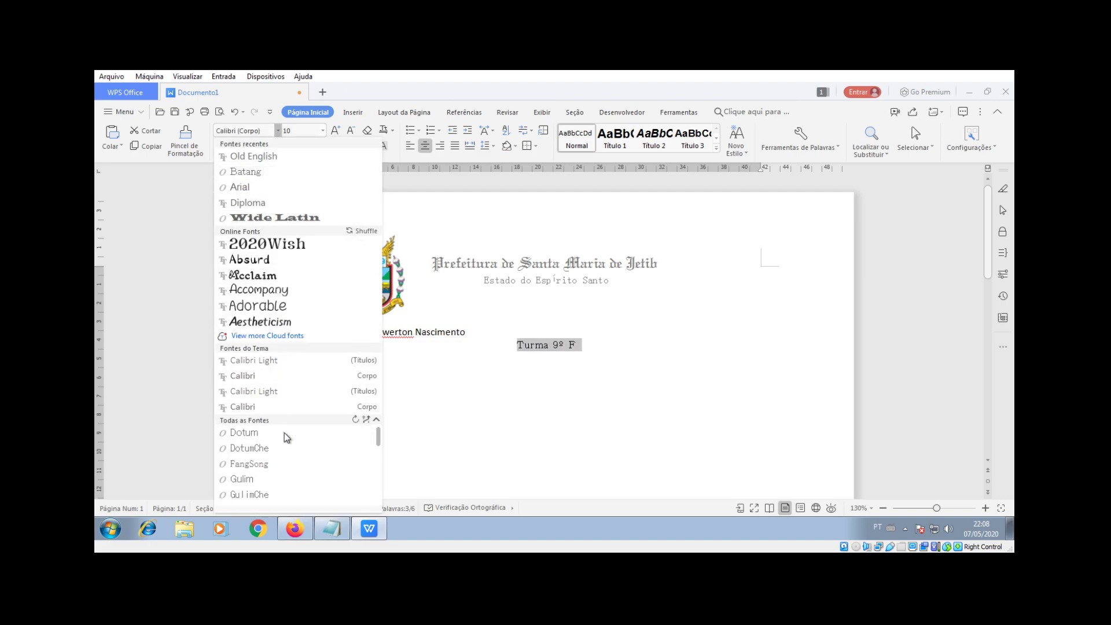
left_click(265, 478)
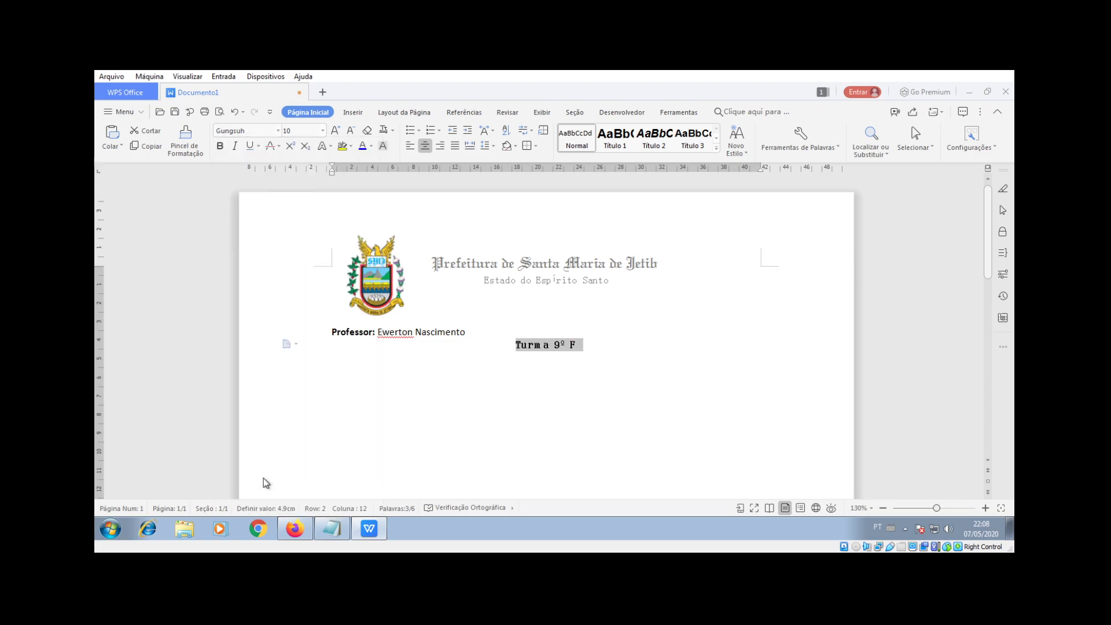
left_click(323, 131)
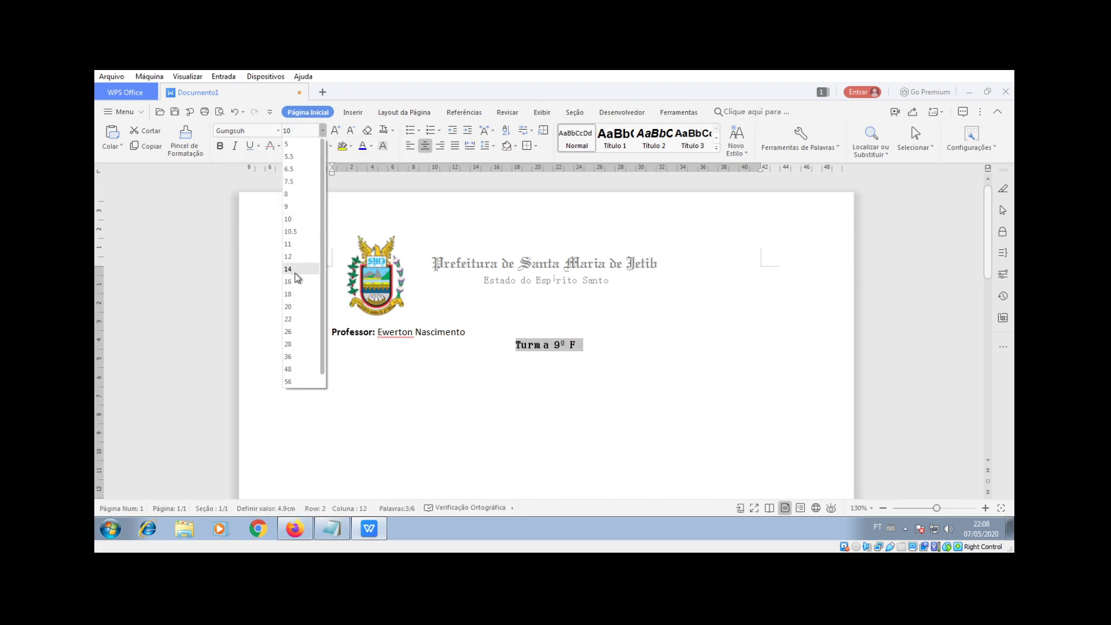
left_click(297, 333)
Step: Add a justified size-12 line below the heading
left_click(661, 365)
key("Return")
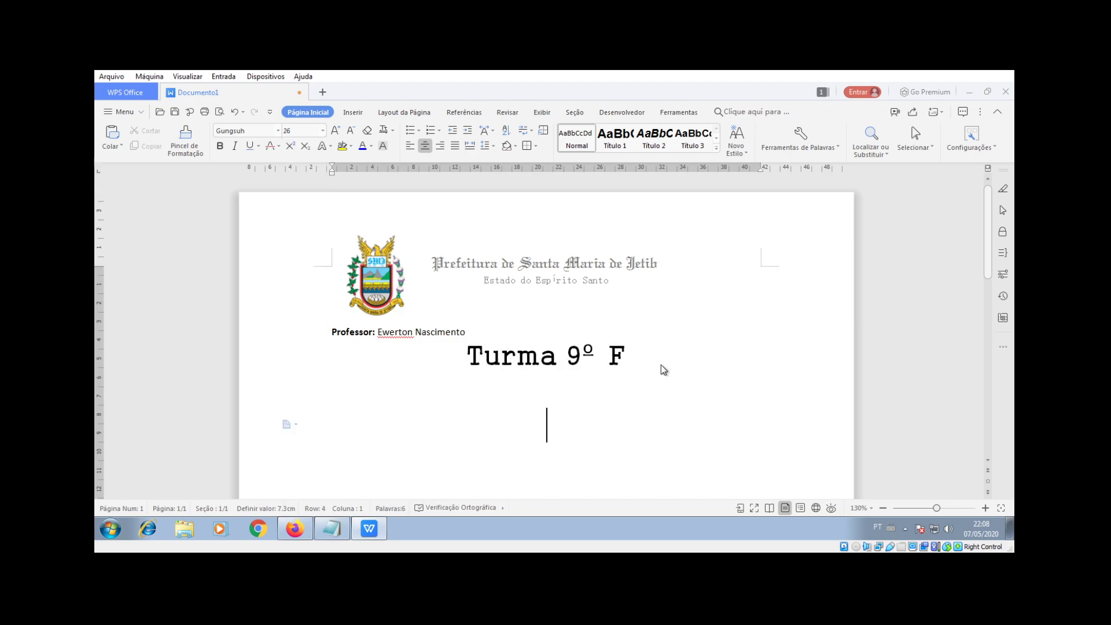
left_click(455, 146)
left_click(322, 130)
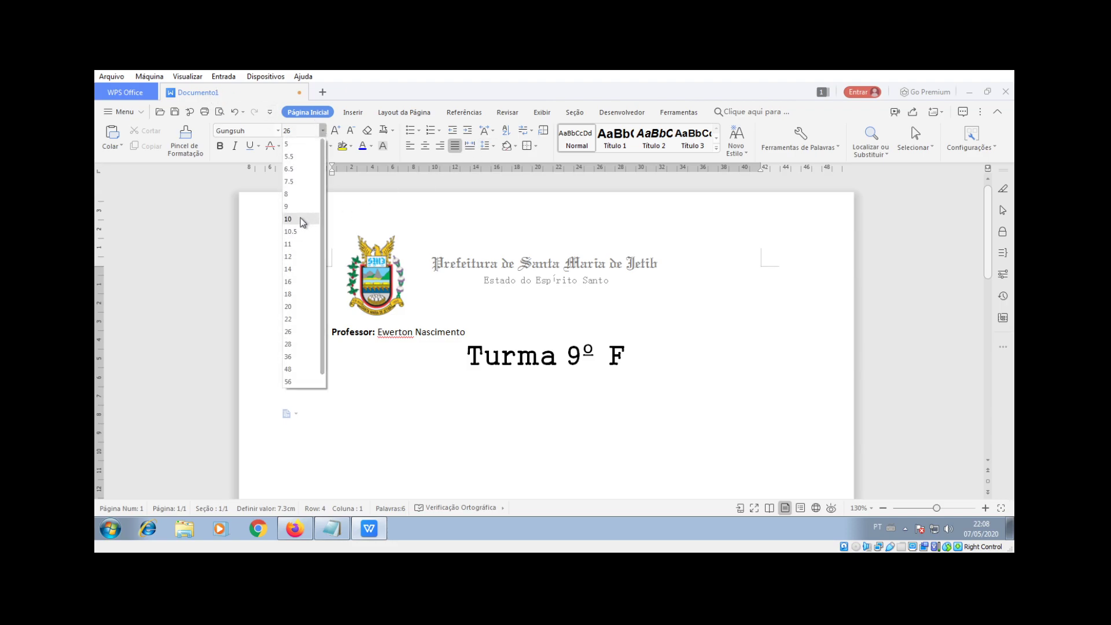
left_click(298, 256)
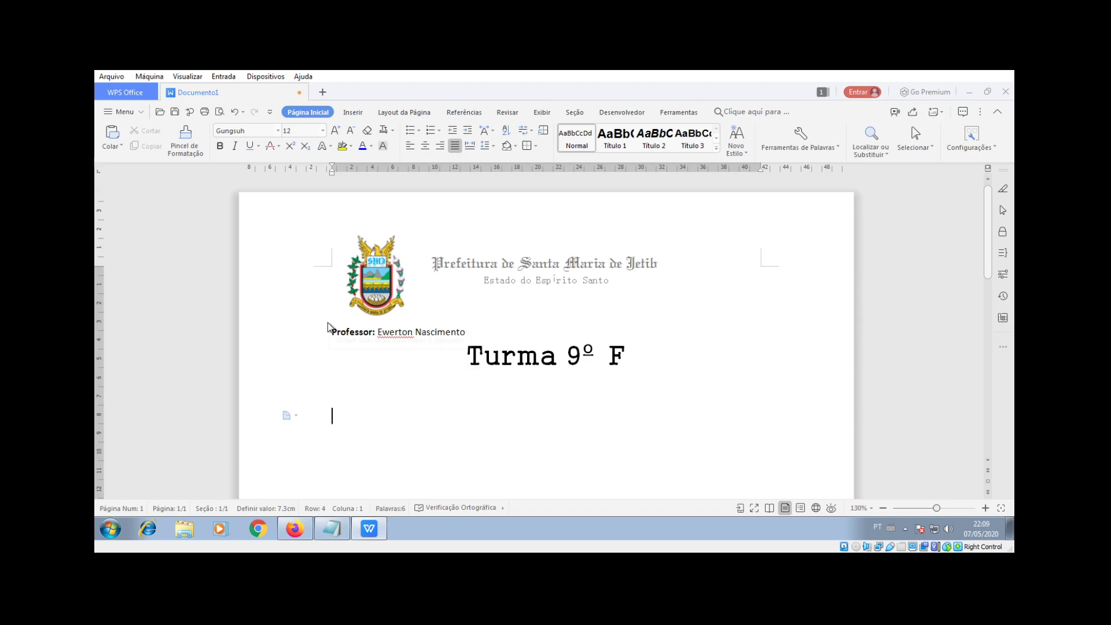
Step: Insert an empty 10-row by 5-column table from the Tabela grid below 'Turma 9º F'
left_click(353, 112)
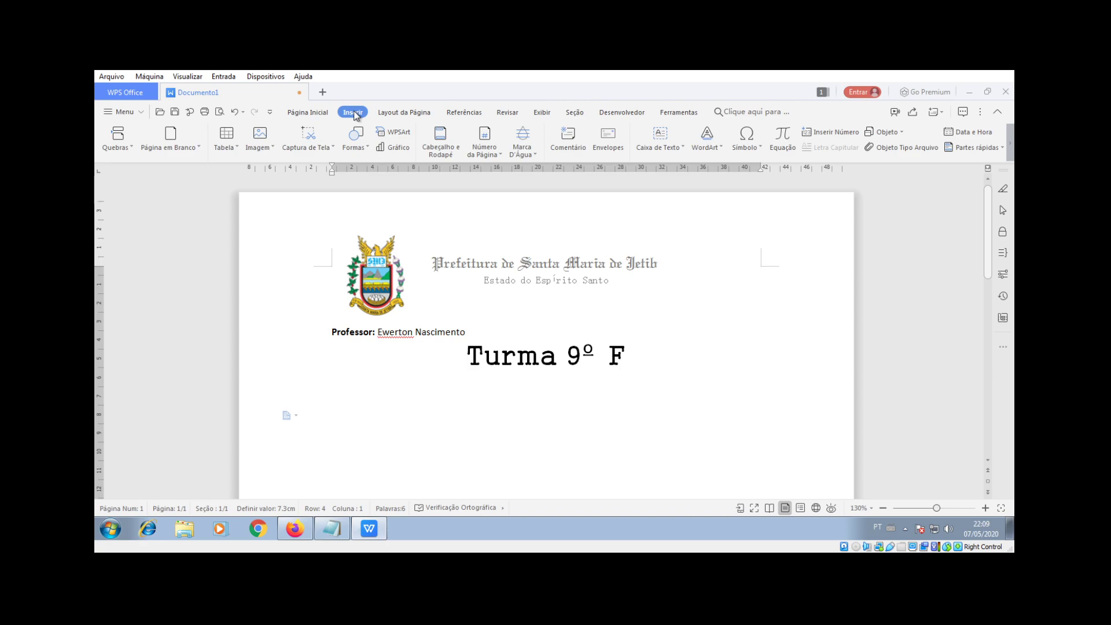
left_click(237, 147)
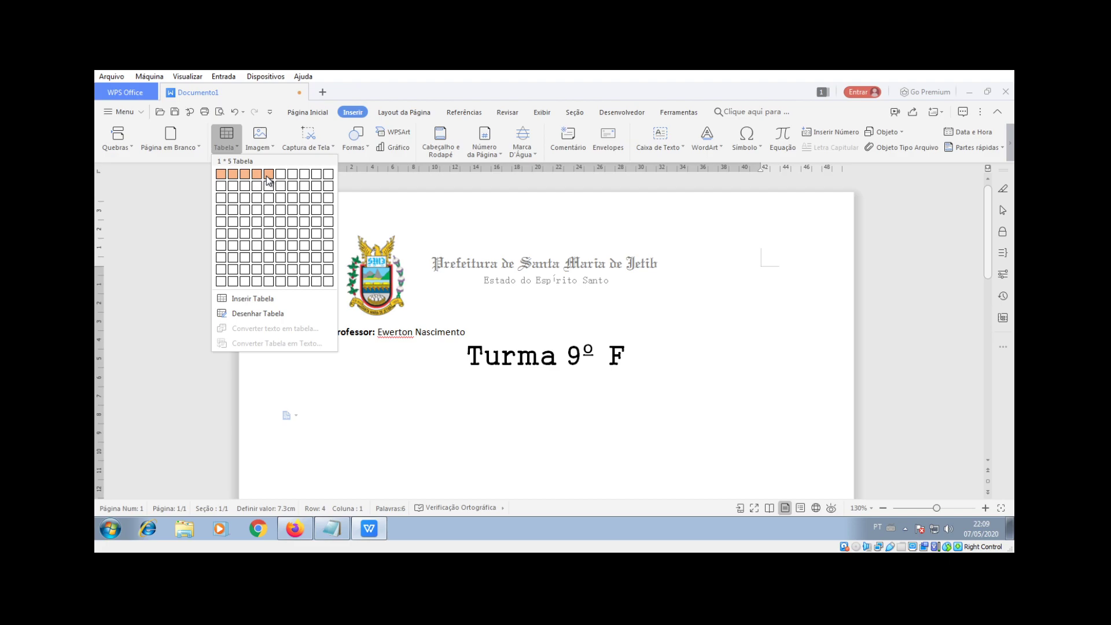
left_click(270, 284)
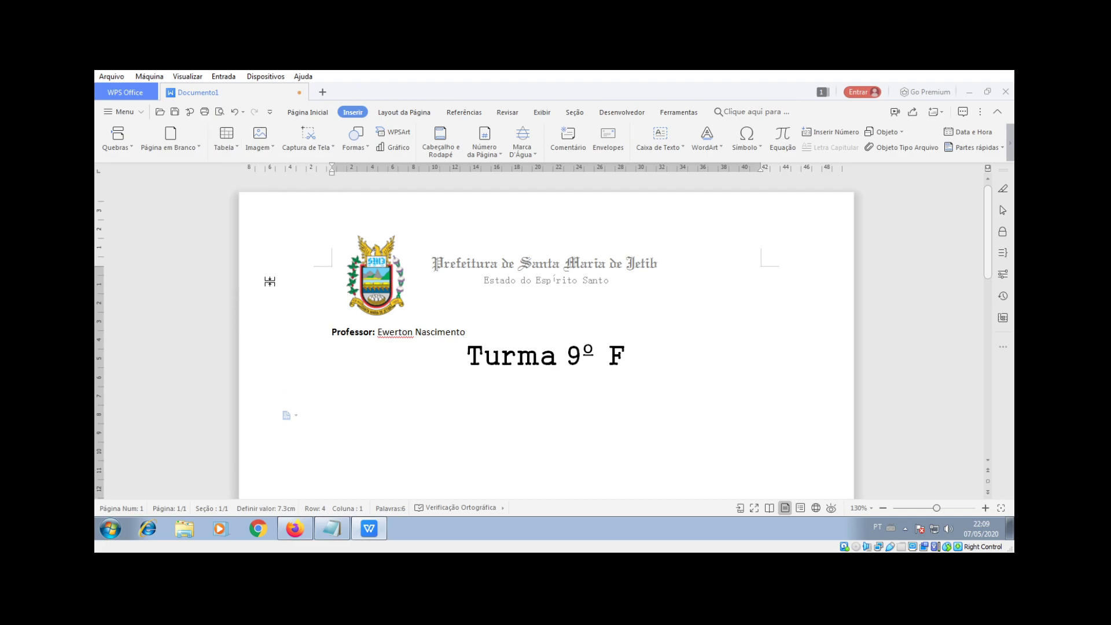
scroll(596, 367, "down", 3)
scroll(598, 367, "up", 2)
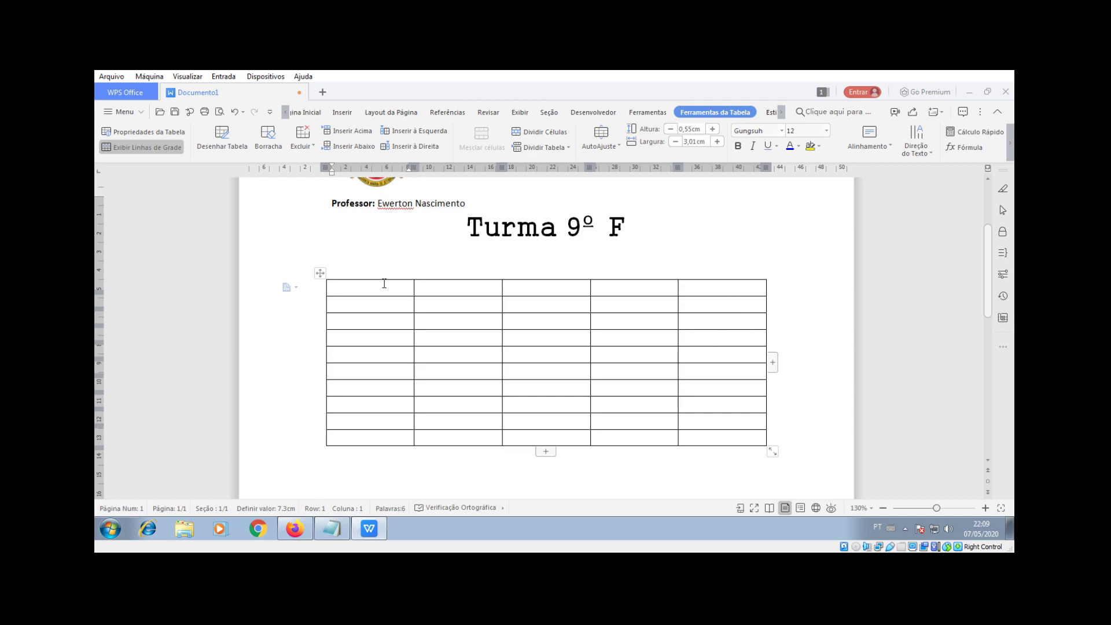
Step: Merge the whole first table row into one cell by erasing its inner borders with Borracha
left_click_drag(360, 288, 694, 287)
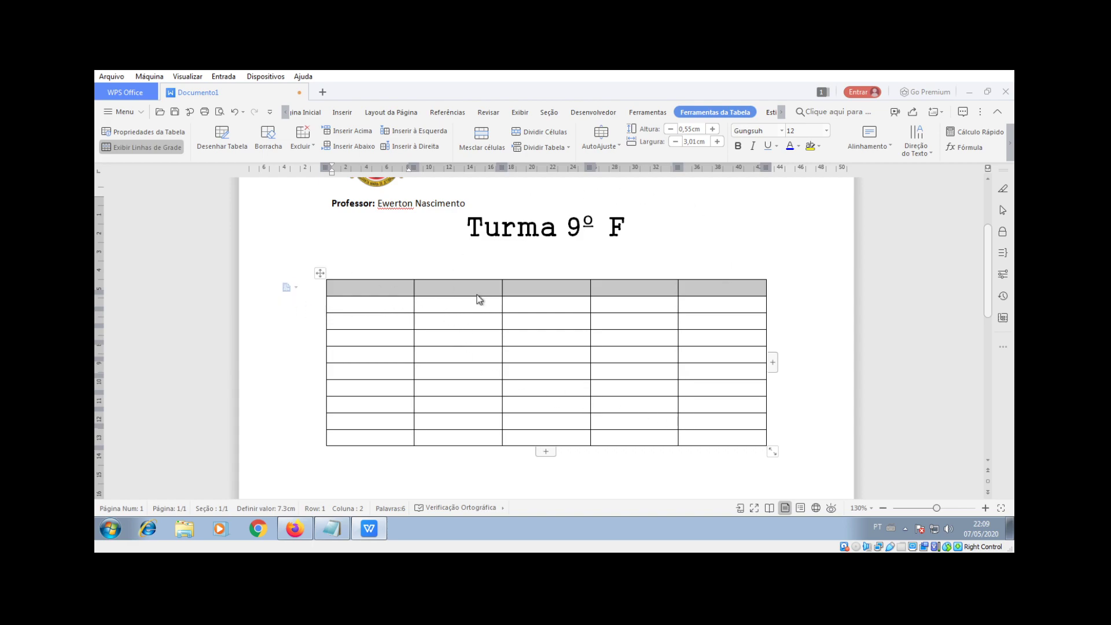
left_click(267, 139)
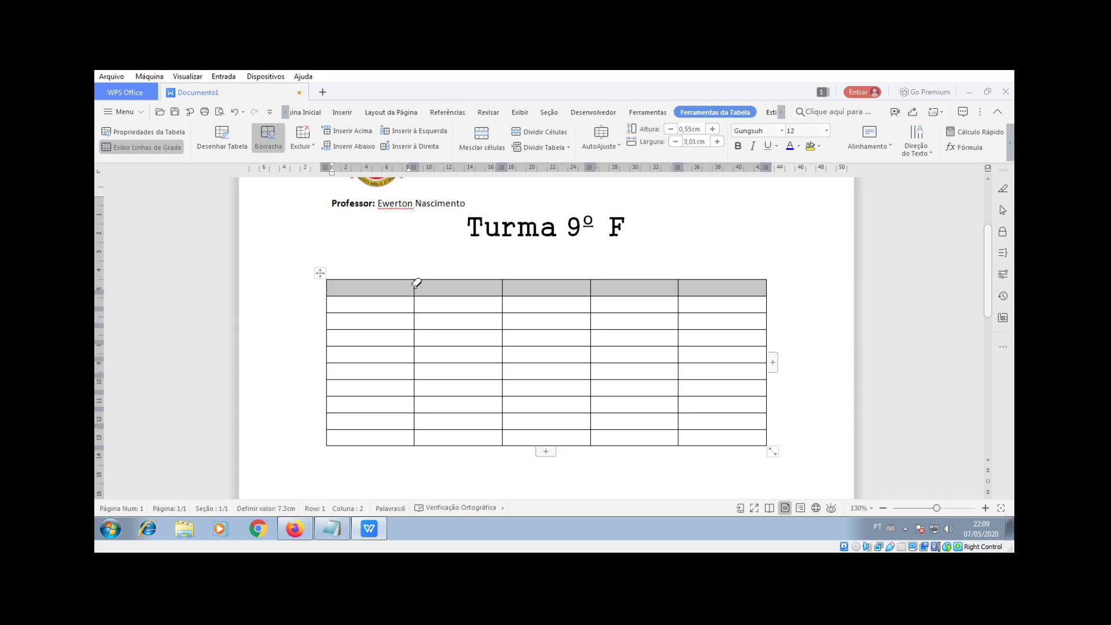
left_click(414, 288)
left_click(502, 288)
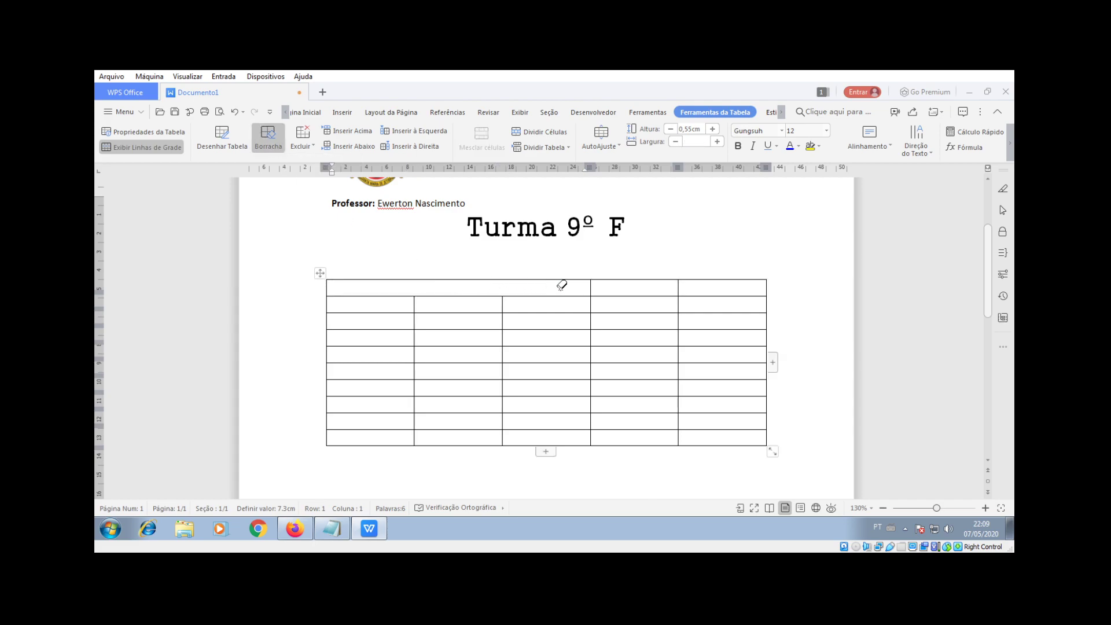
left_click(590, 285)
left_click(677, 287)
Step: Merge the second row into two wide cells, then add an extra row at the bottom
left_click(415, 302)
left_click(590, 302)
left_click(679, 303)
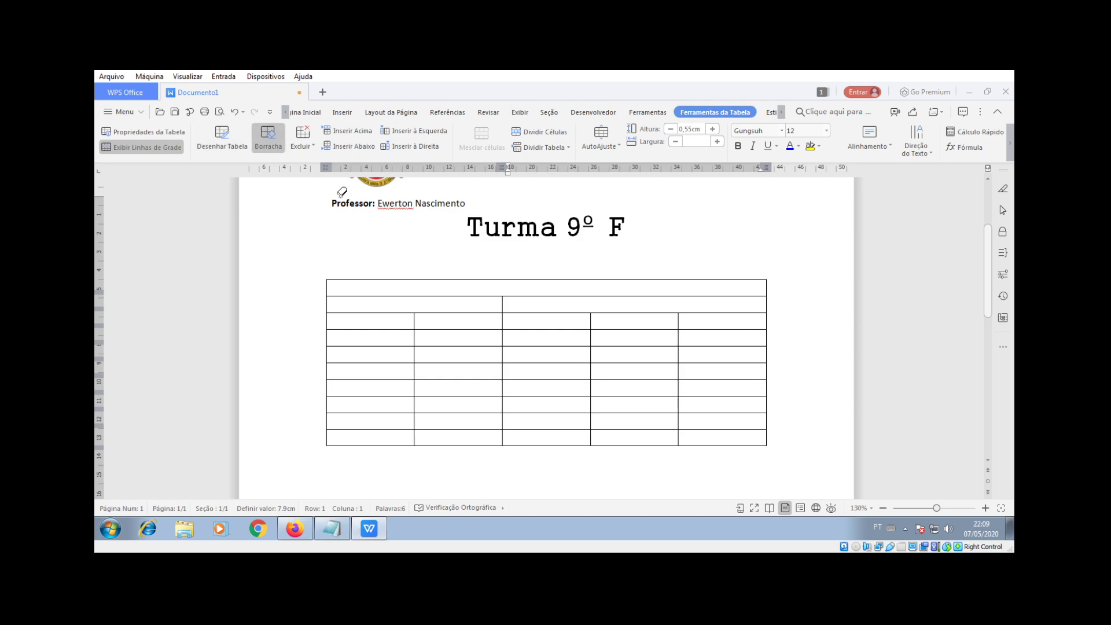
left_click(263, 145)
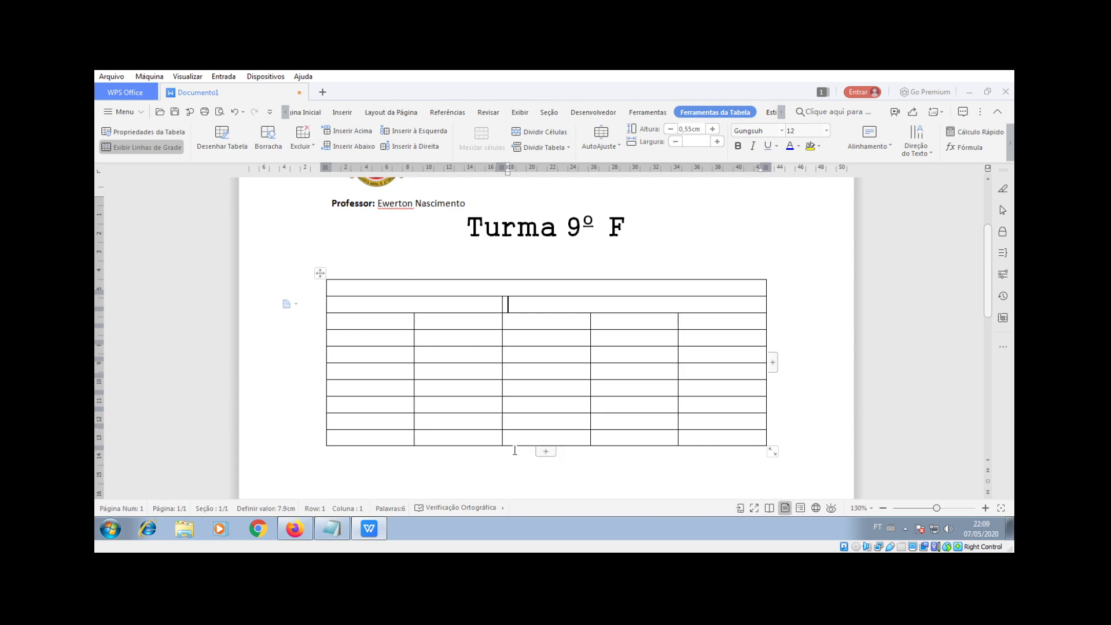
left_click(546, 451)
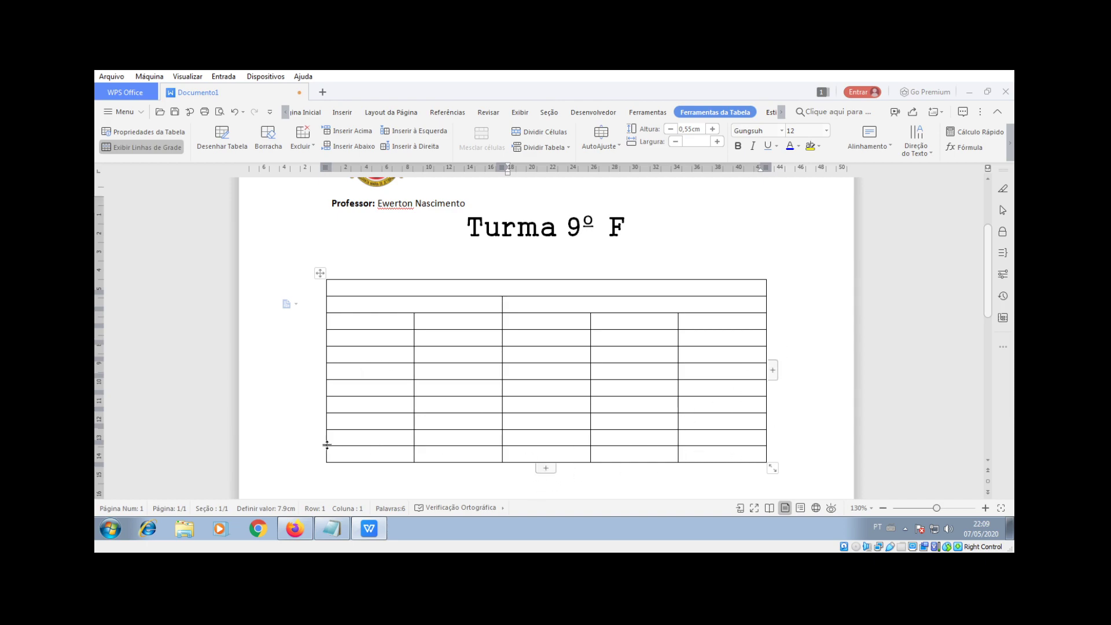
Step: Delete the extra last row using Excluir Células with Excluir Linha Inteira
right_click(376, 458)
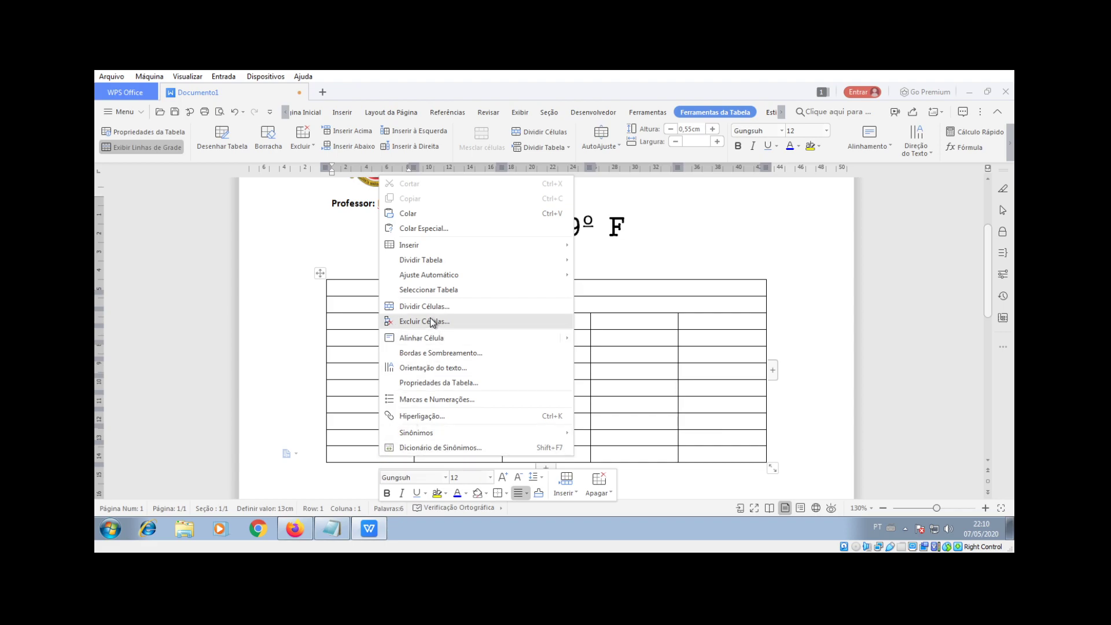
left_click(452, 323)
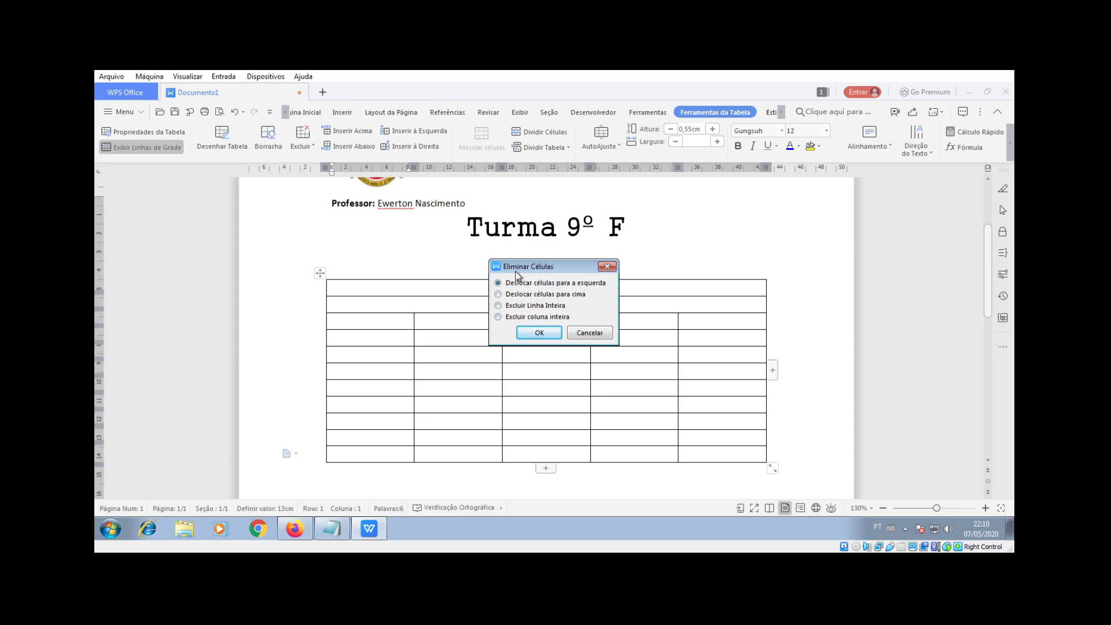
left_click(498, 306)
left_click(543, 333)
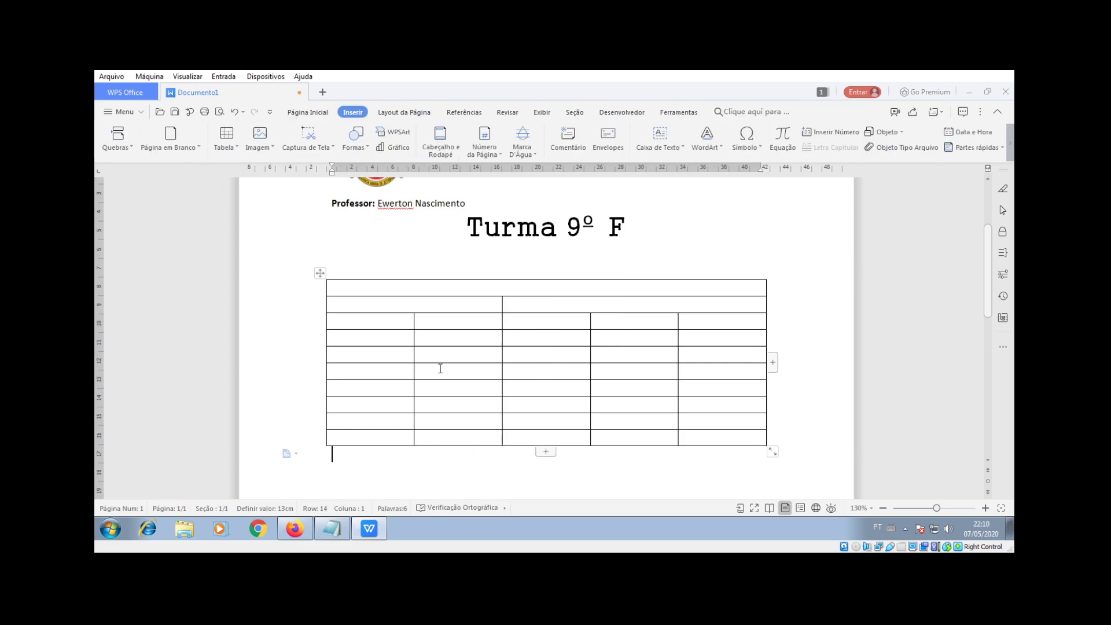
left_click(492, 290)
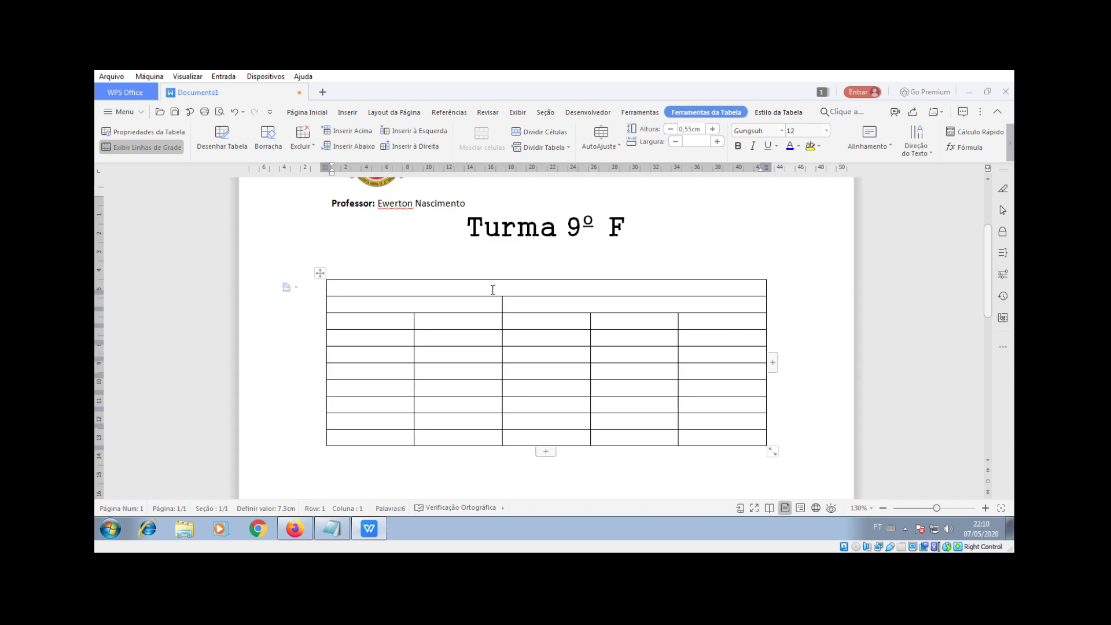
Step: Type the title Alunos in the top row and Identificação and Disciplinas in the second row
type("Alunos")
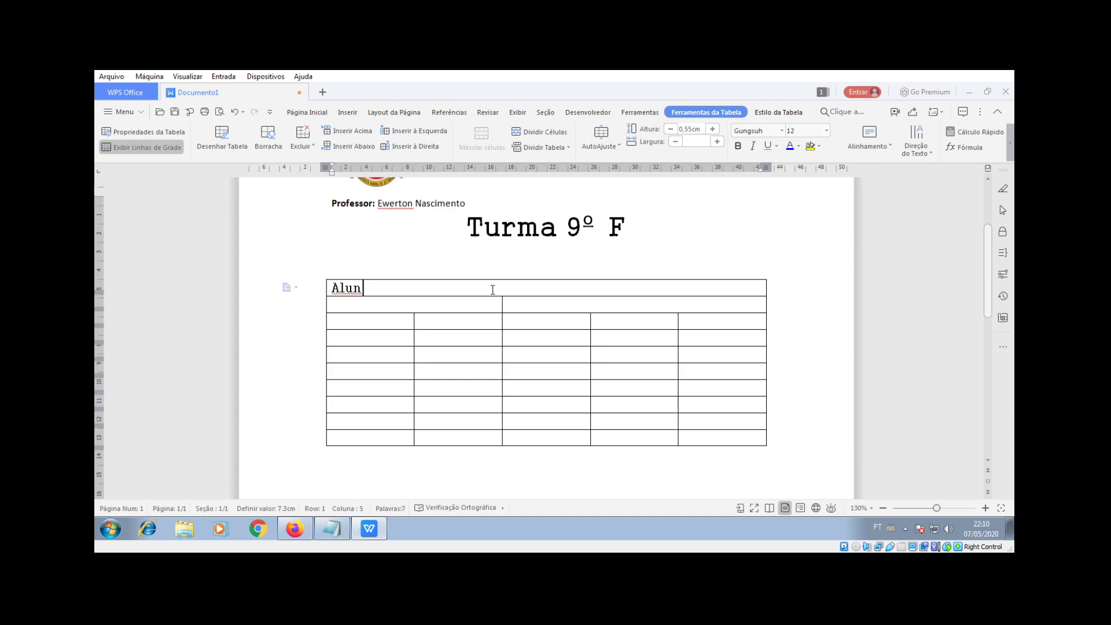
key("BackSpace")
key("BackSpace")
type("o")
left_click(419, 305)
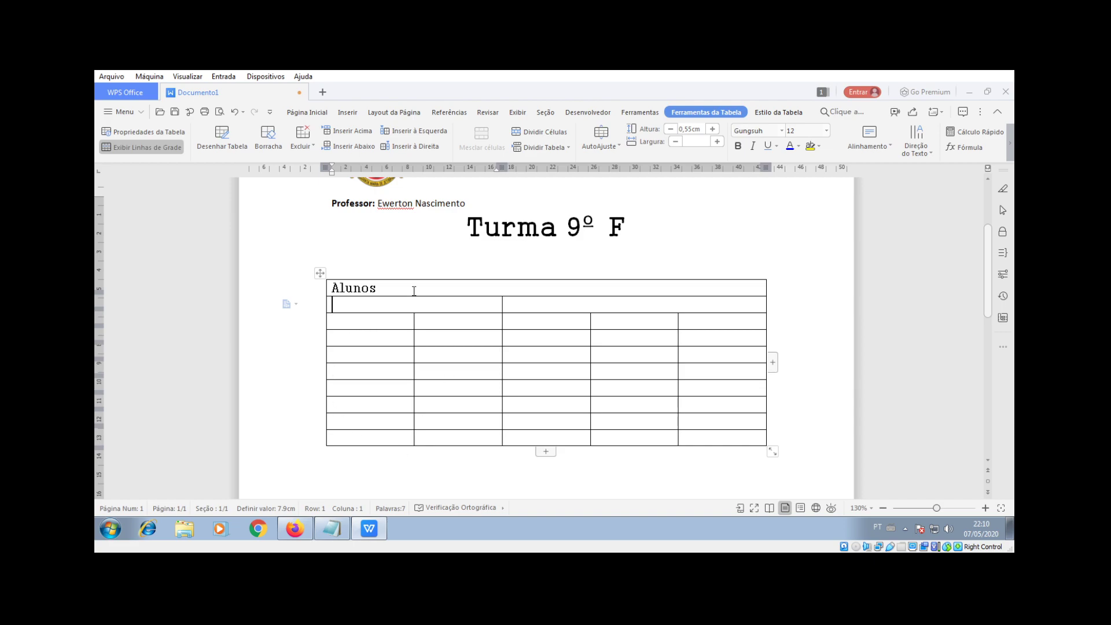
type("Identif")
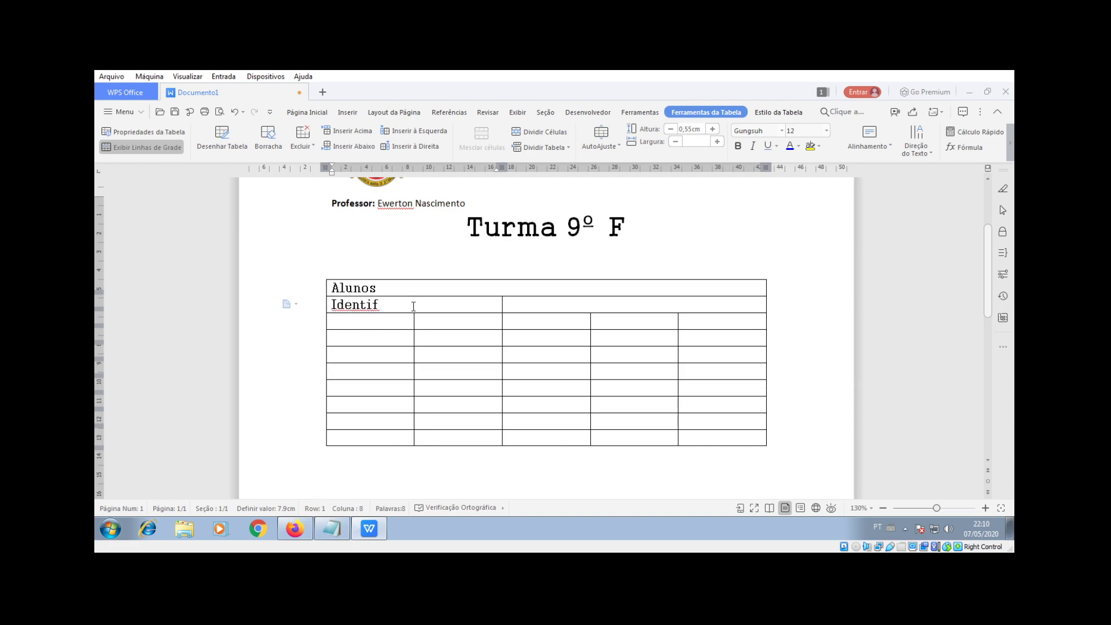
type("icação")
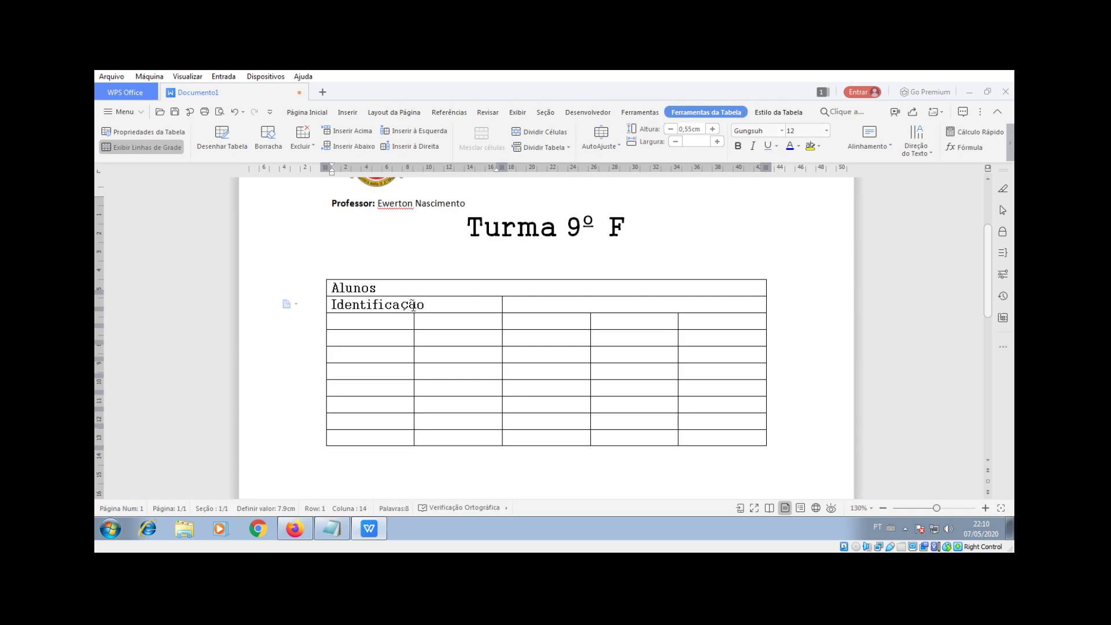
scroll(413, 306, "up", 1)
left_click(523, 338)
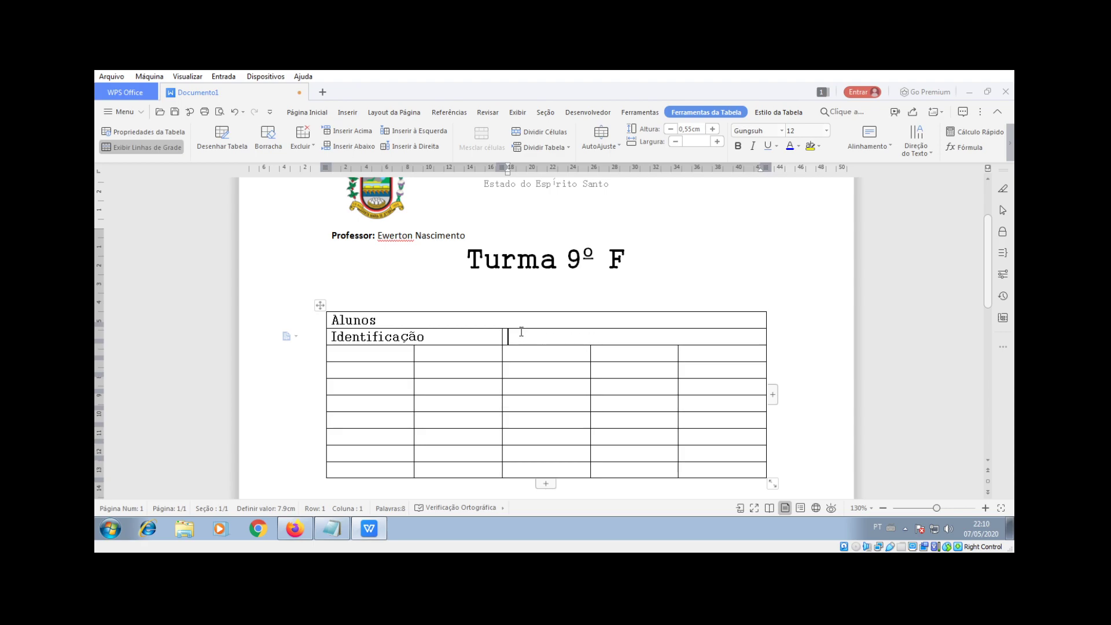
type("Disciplinas")
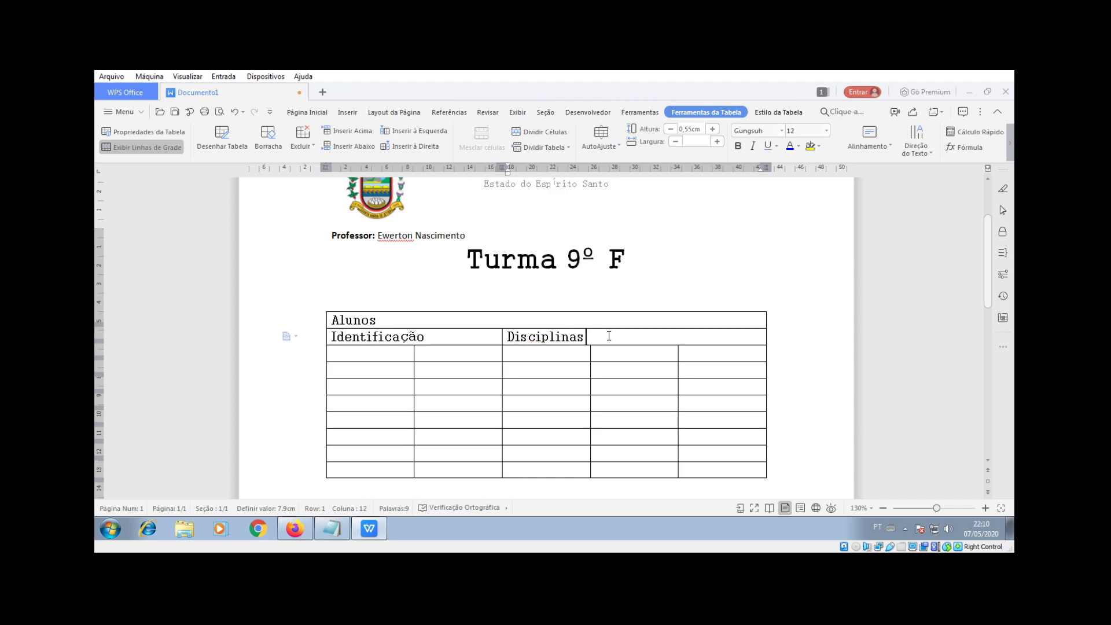
Step: Enter column headings Número, Nome, Português, Matemática and Informática
left_click(365, 354)
type("Númeor")
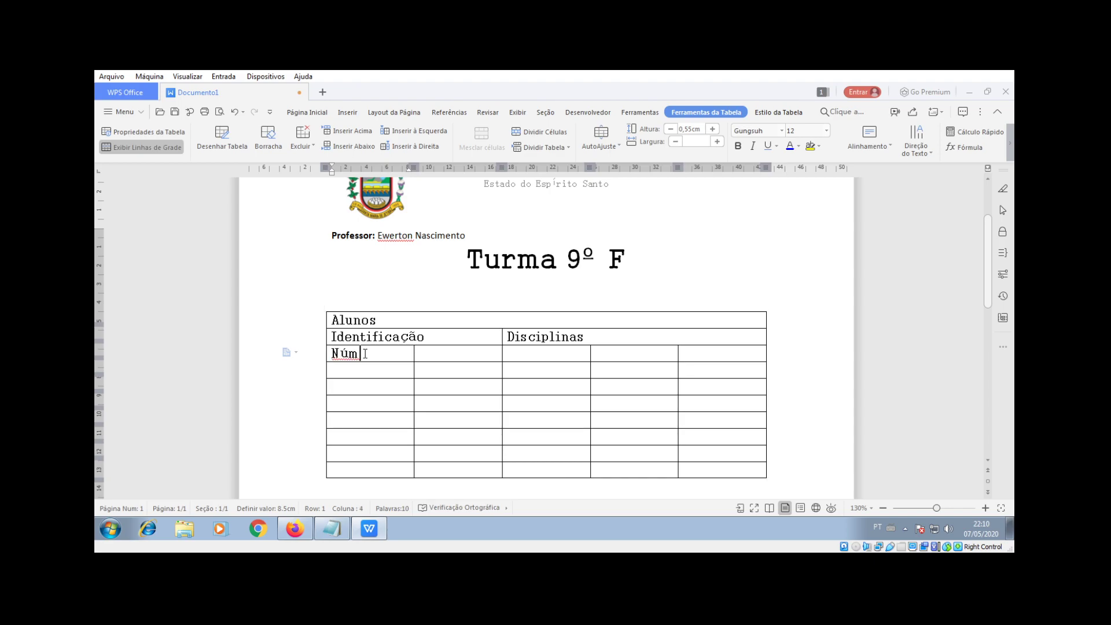
key("BackSpace")
key("BackSpace")
type("ro")
left_click(476, 354)
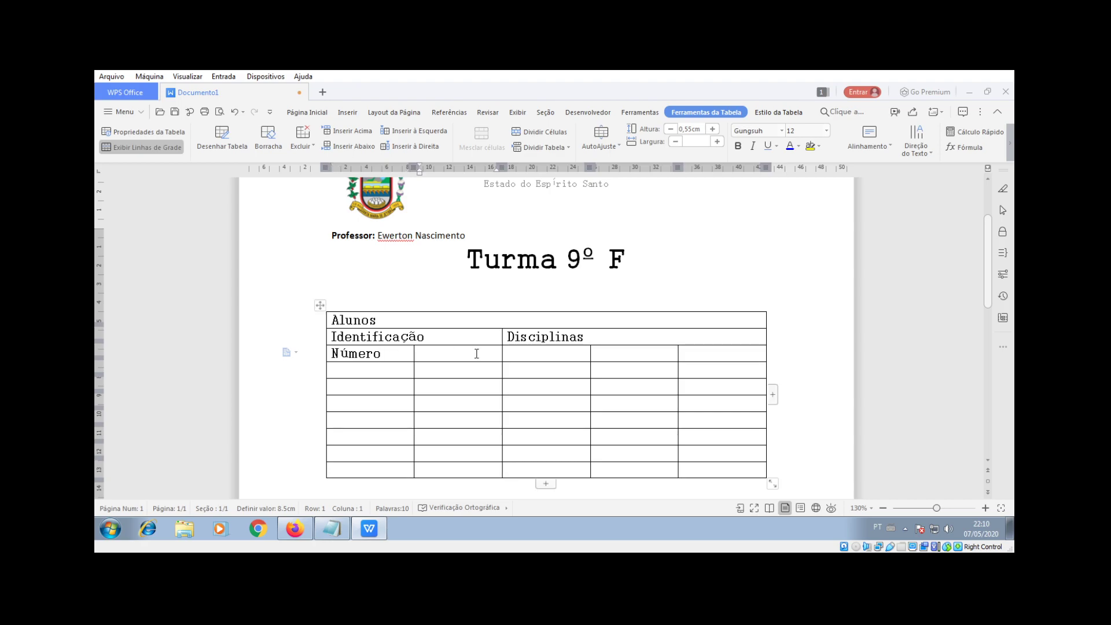
type("Nome")
left_click(569, 357)
type("Português")
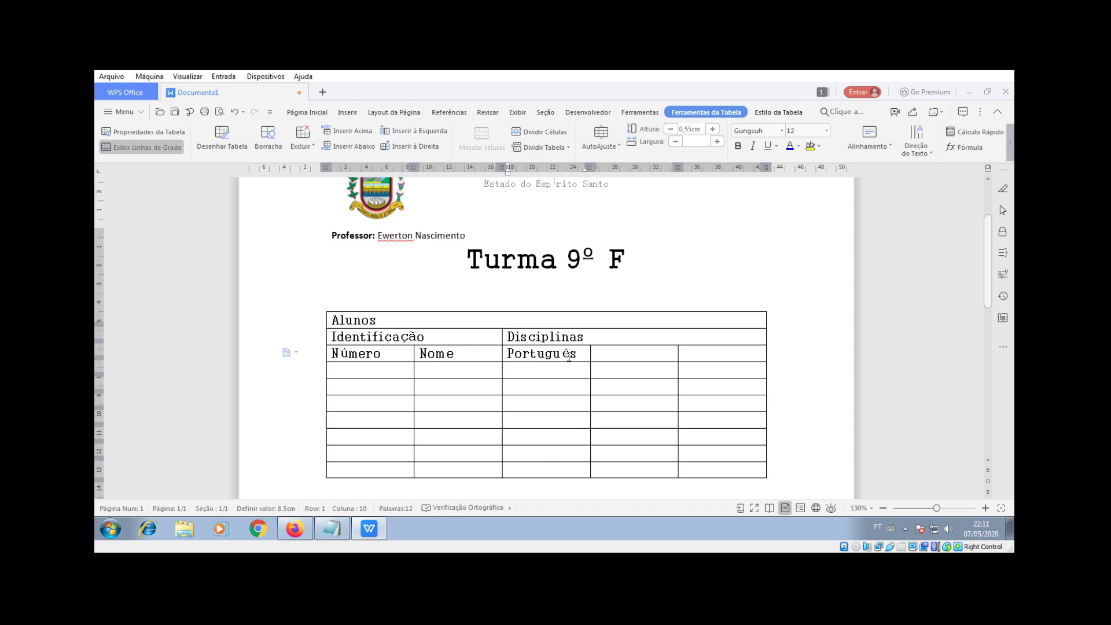
left_click(615, 353)
type("Mat")
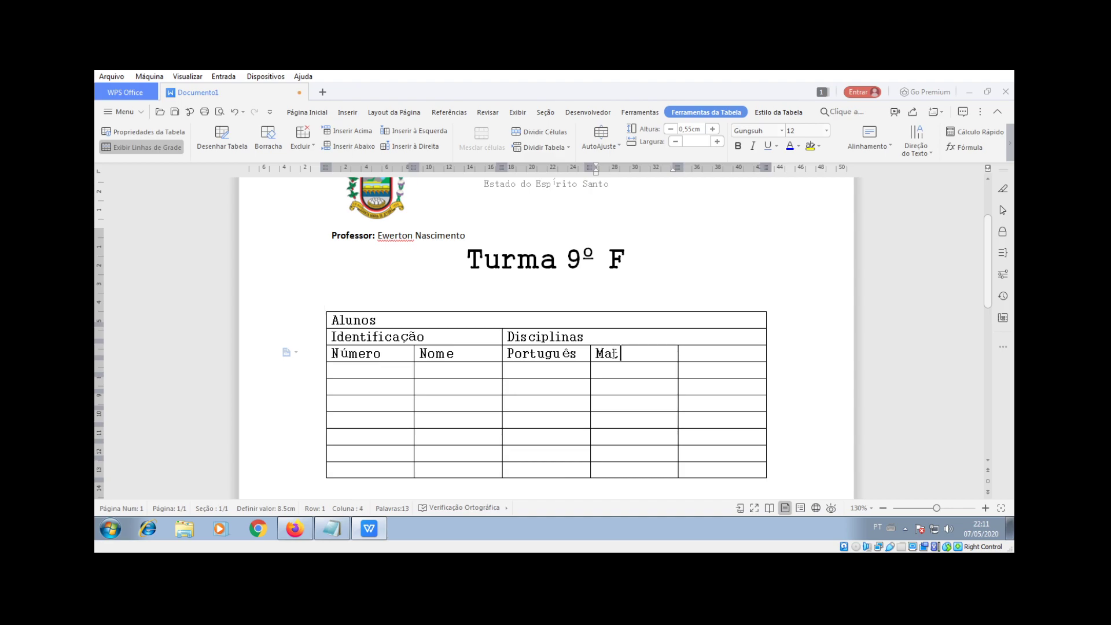
type("emática")
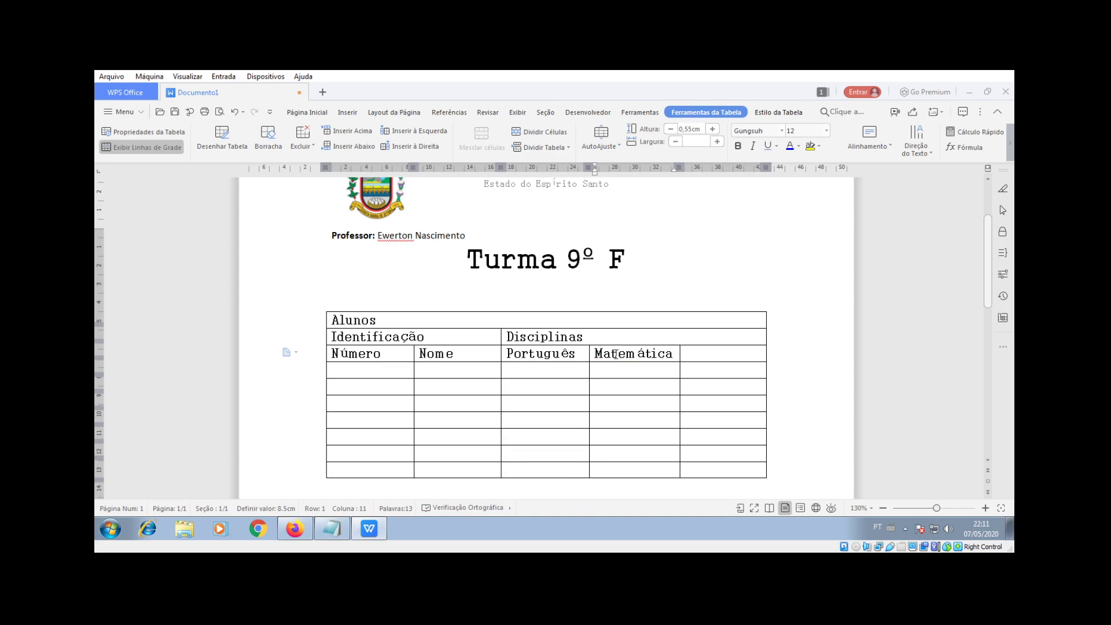
left_click(716, 355)
type("I")
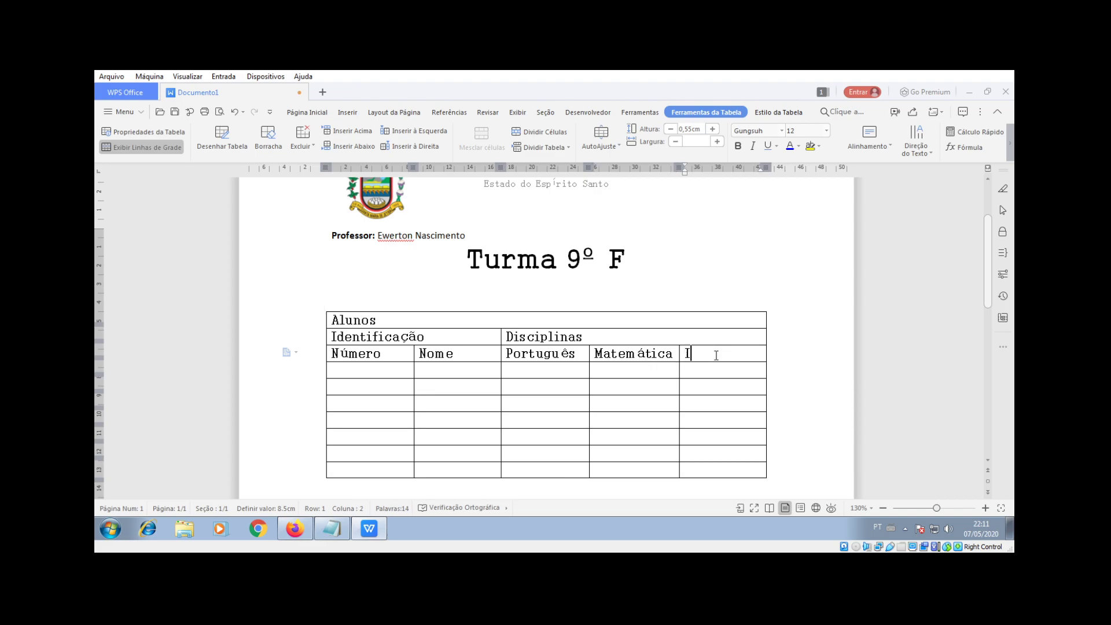
type("nformática")
left_click(479, 322)
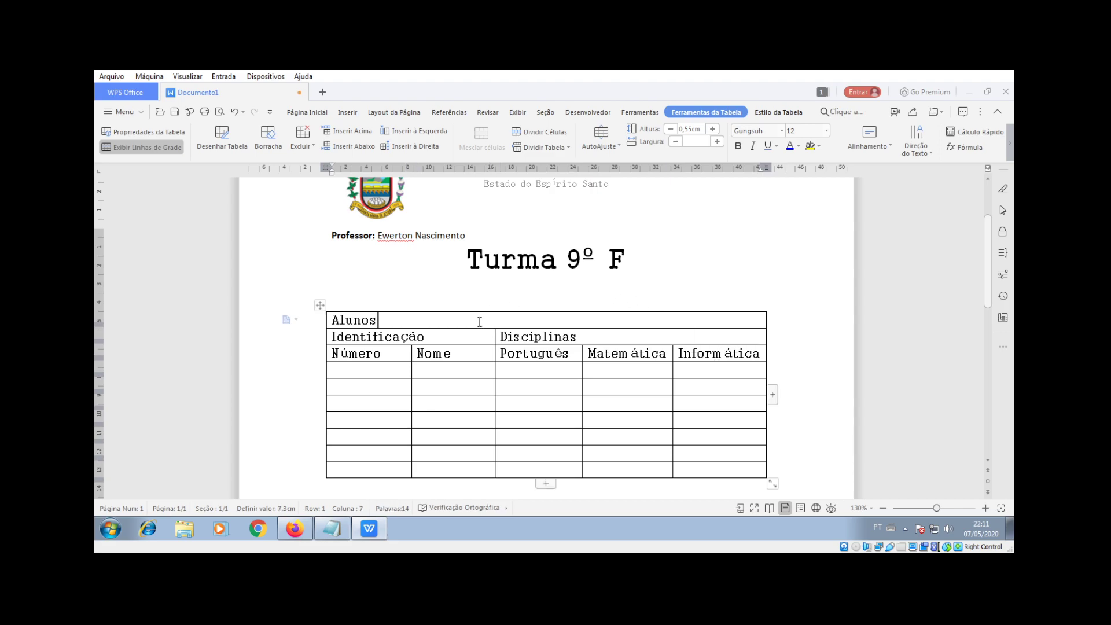
Step: Number the Número column cells 1 through 7
left_click(381, 372)
type("1")
left_click(381, 385)
type("2")
left_click(379, 408)
type("3")
left_click(364, 420)
type("4")
left_click(358, 434)
type("5")
left_click(353, 456)
type("6")
left_click(350, 472)
type("7")
Step: Fill in the four students' full names in the first four Nome cells
left_click(438, 369)
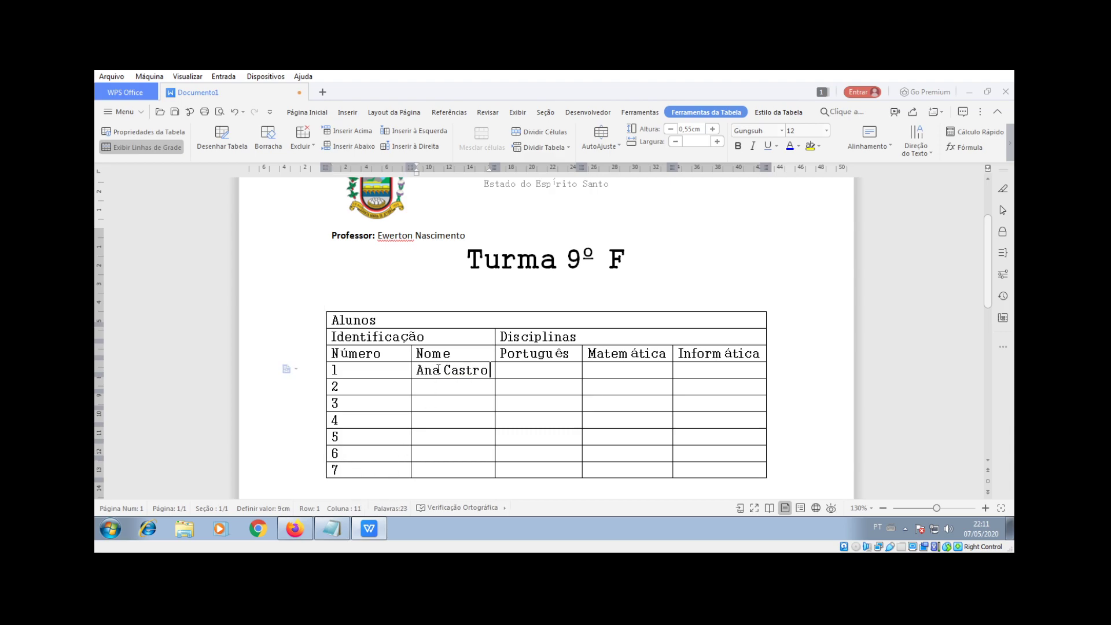
left_click(446, 388)
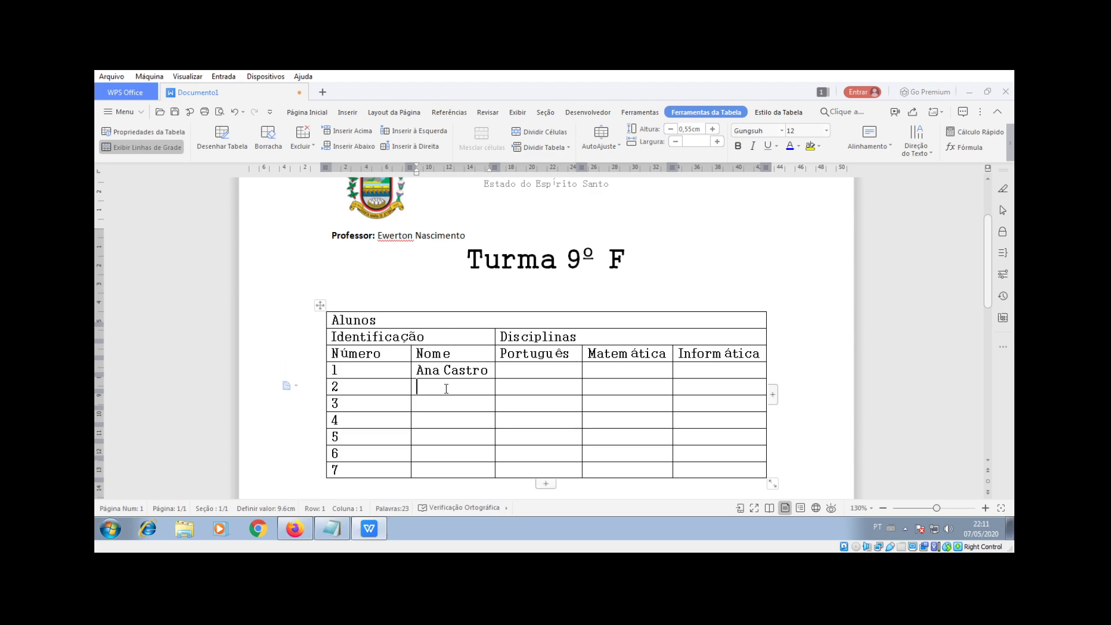
left_click(457, 405)
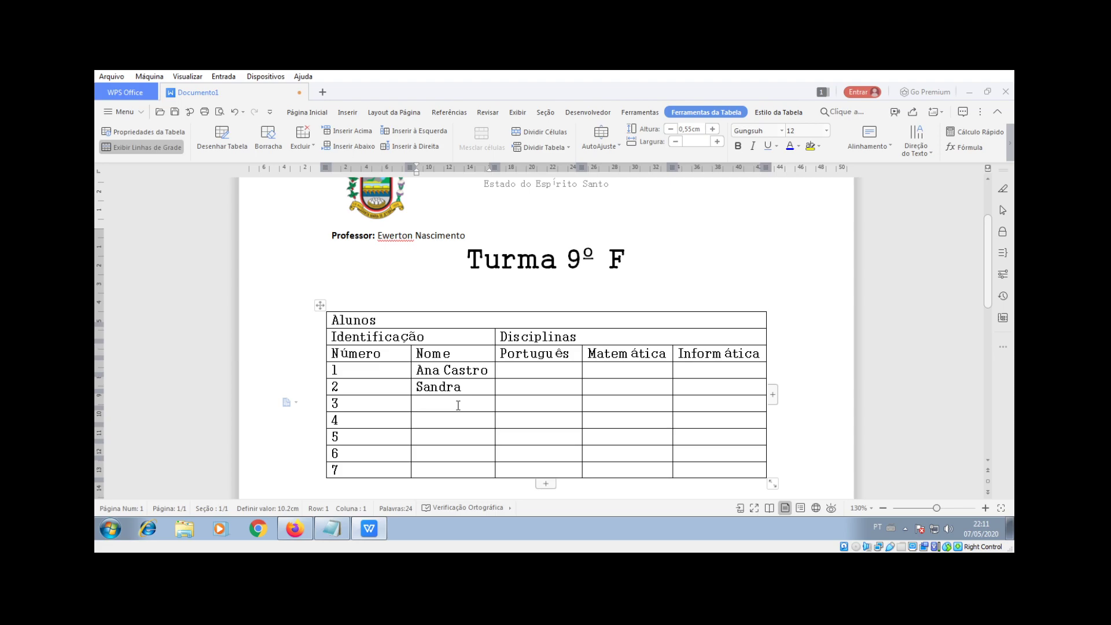
left_click(478, 387)
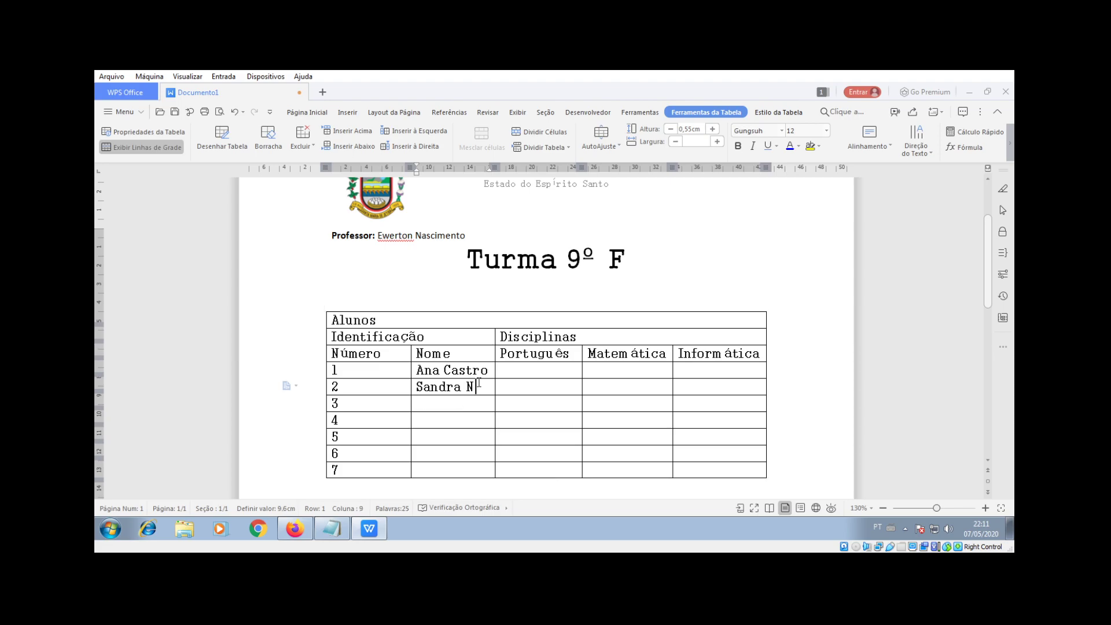
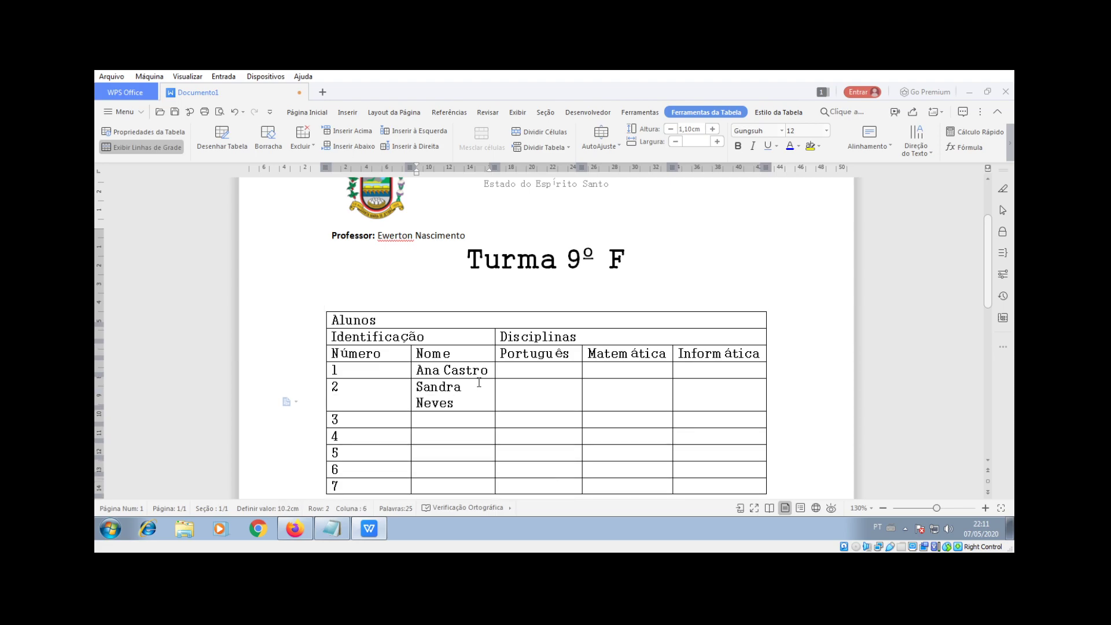
left_click(425, 420)
left_click(437, 455)
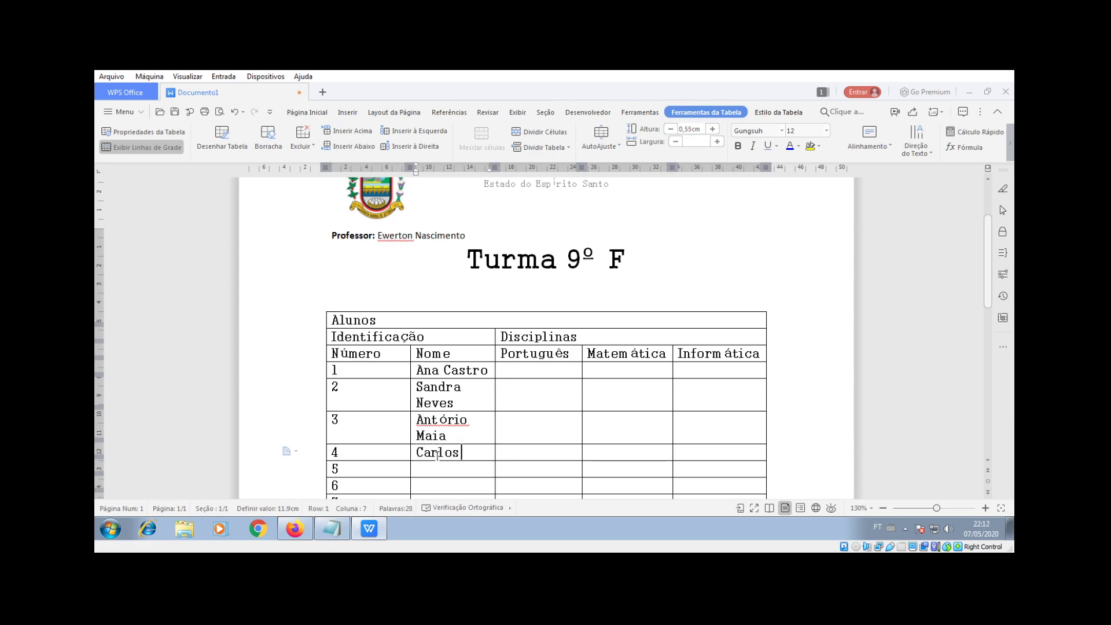
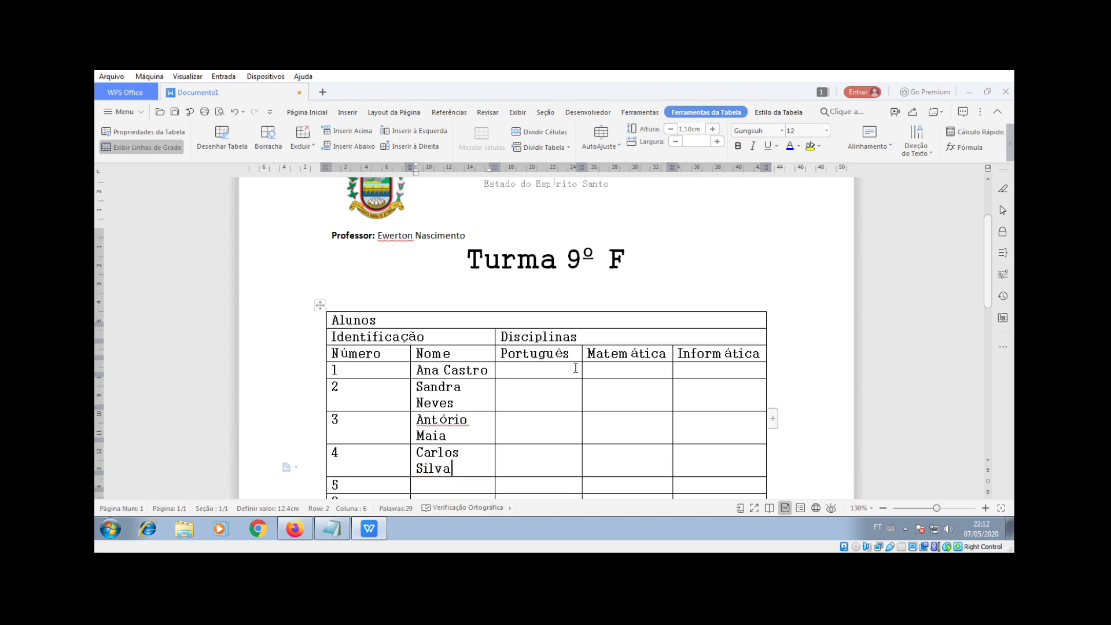
scroll(676, 301, "down", 2)
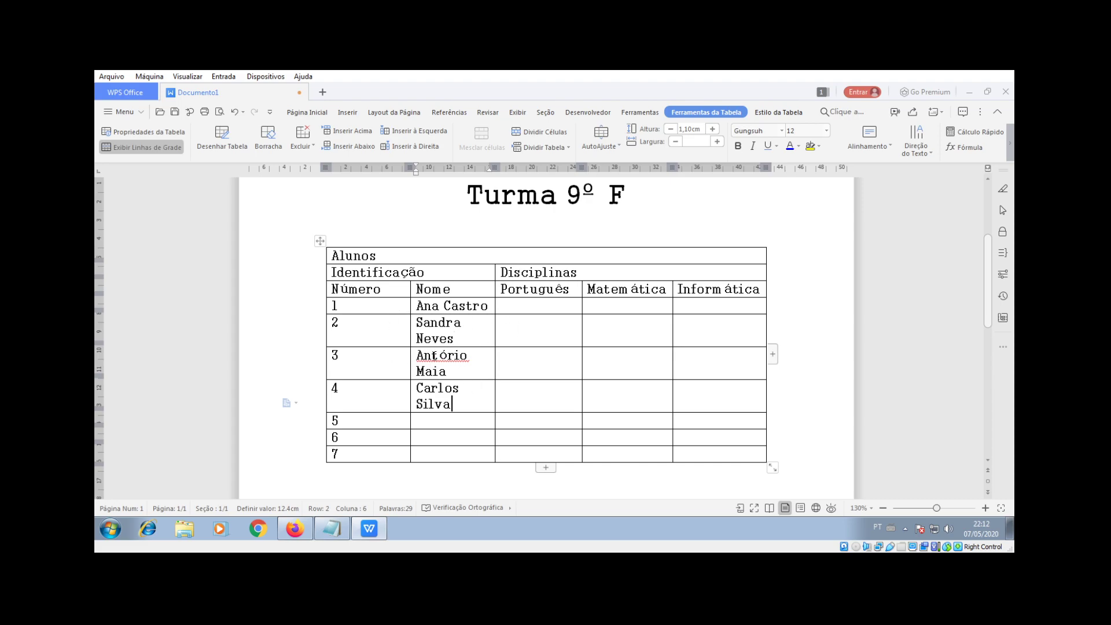
Step: Fix the misspelled third name and give the first student grades 12, 16 and 14
left_click(455, 357)
key("BackSpace")
type("nio")
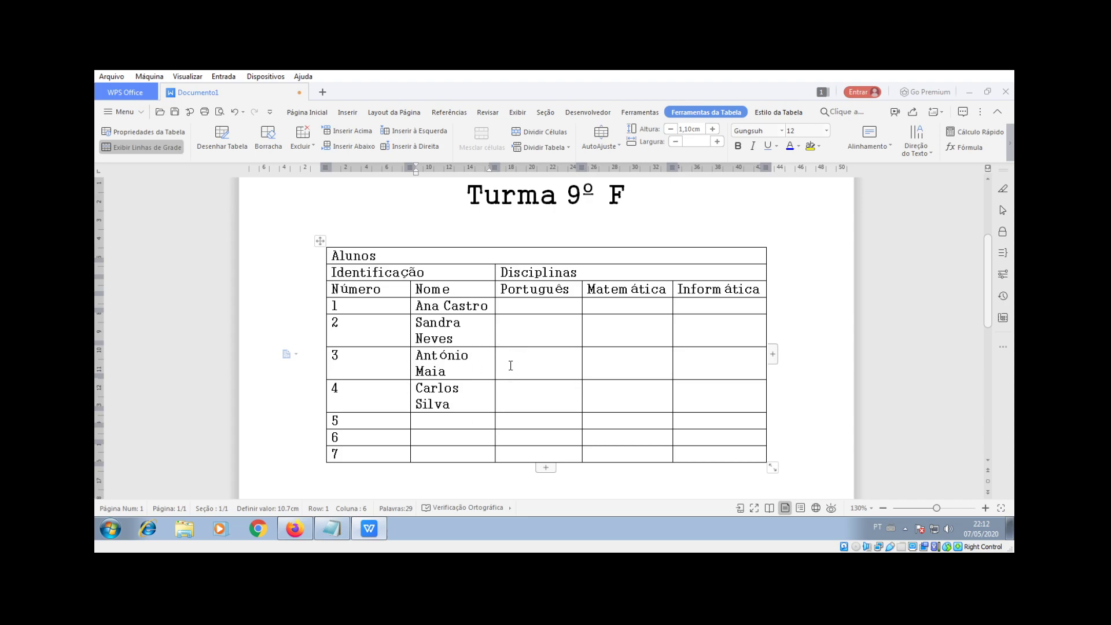
left_click(535, 305)
type("12")
left_click(618, 307)
type("16")
left_click(715, 307)
type("14")
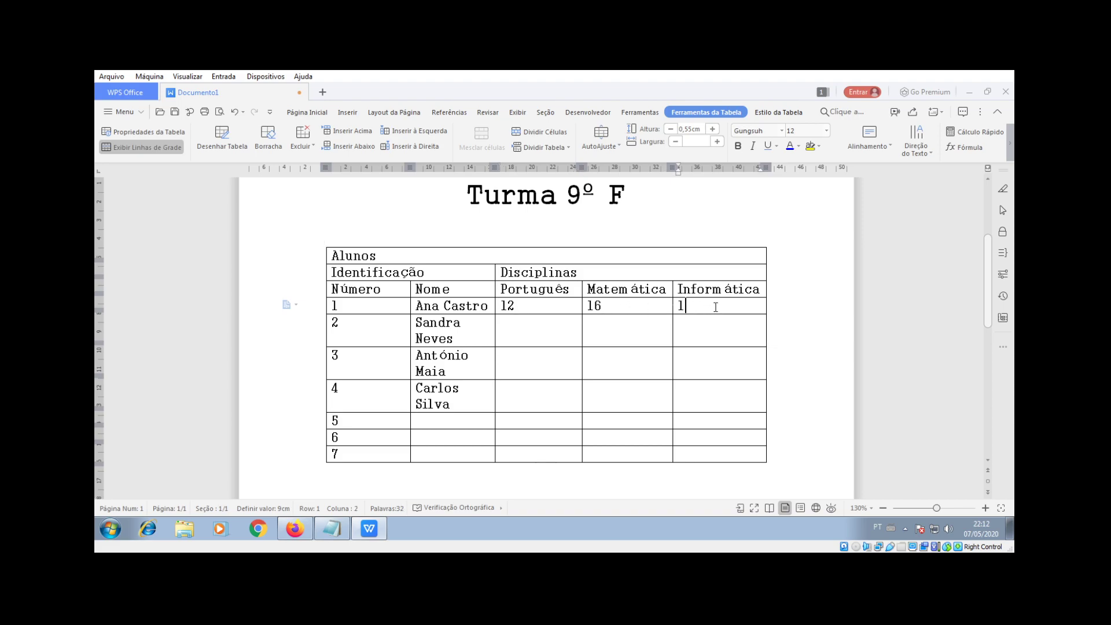
Step: Enter grades 10, 9, 15 for the second student and 9, 10, 12 for the third
left_click(561, 333)
type("10")
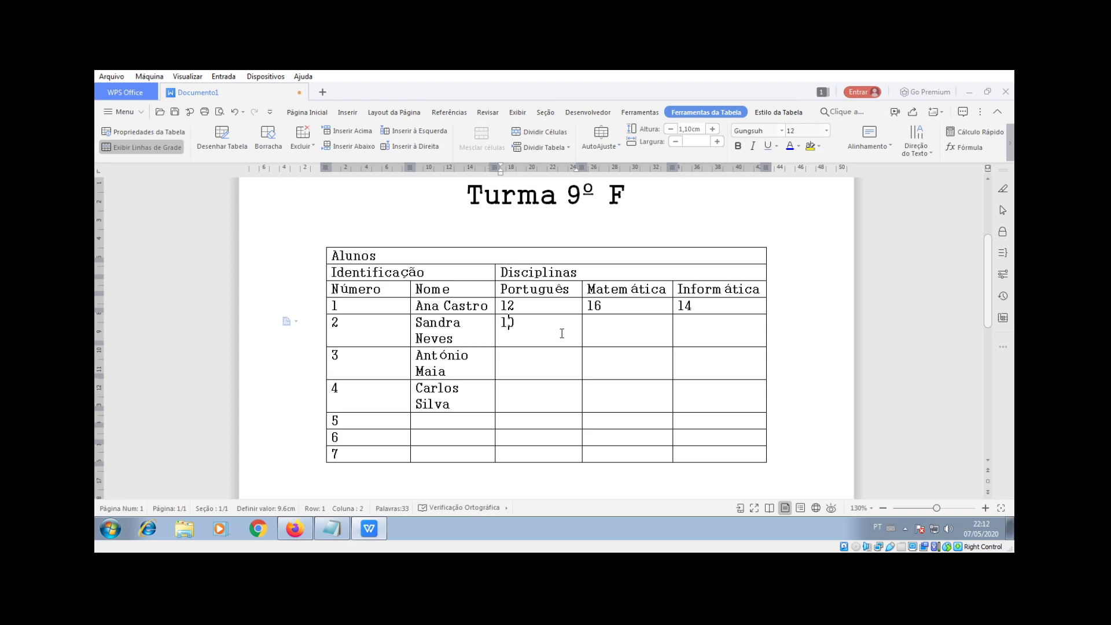
left_click(610, 332)
type("9")
left_click(709, 334)
type("15")
left_click(541, 352)
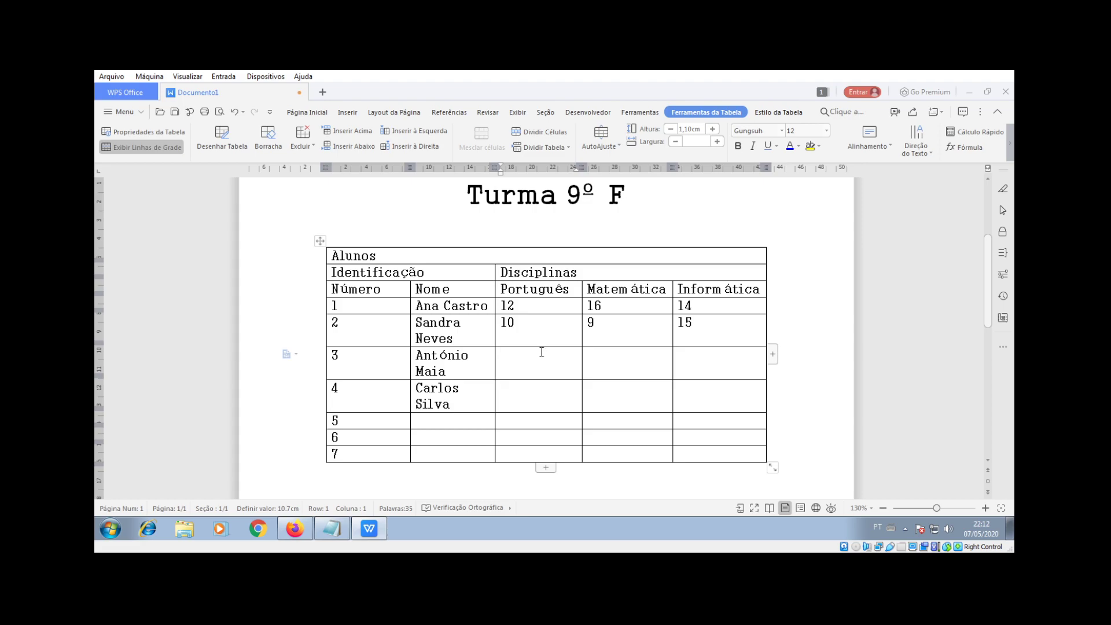
type("9")
type("10")
type("12")
Step: Enter the fourth student's grades: Português 4, Matemática 11, Informática 13
left_click(534, 383)
type("4")
left_click(640, 397)
type("11")
left_click(727, 395)
type("1")
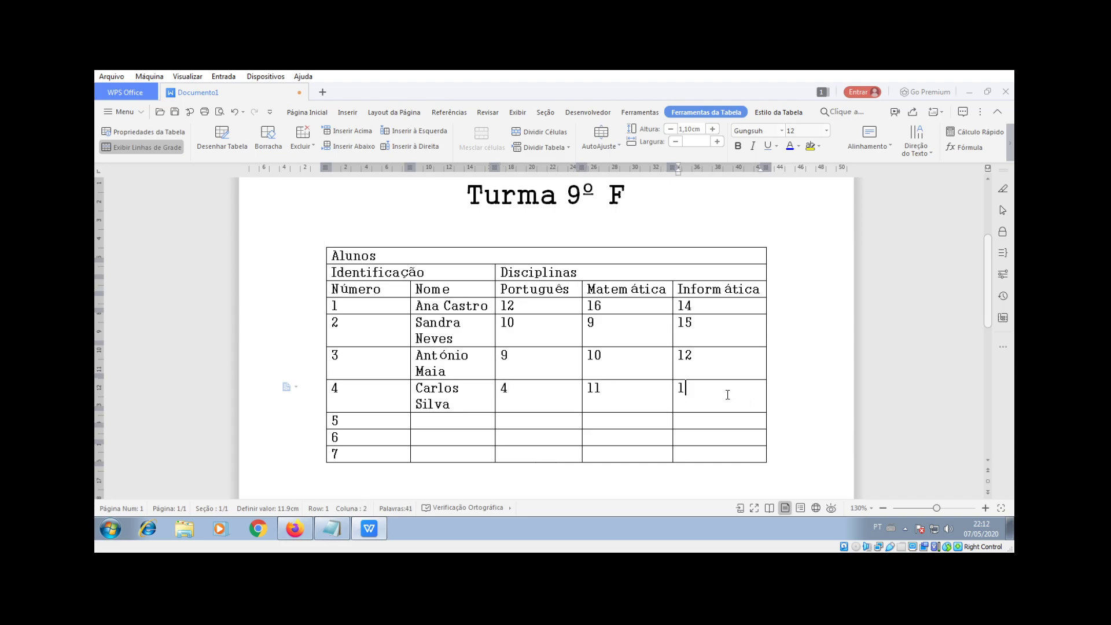
type("3")
Step: Centre the Alunos title in the top row using Centralizar
left_click_drag(405, 256, 325, 256)
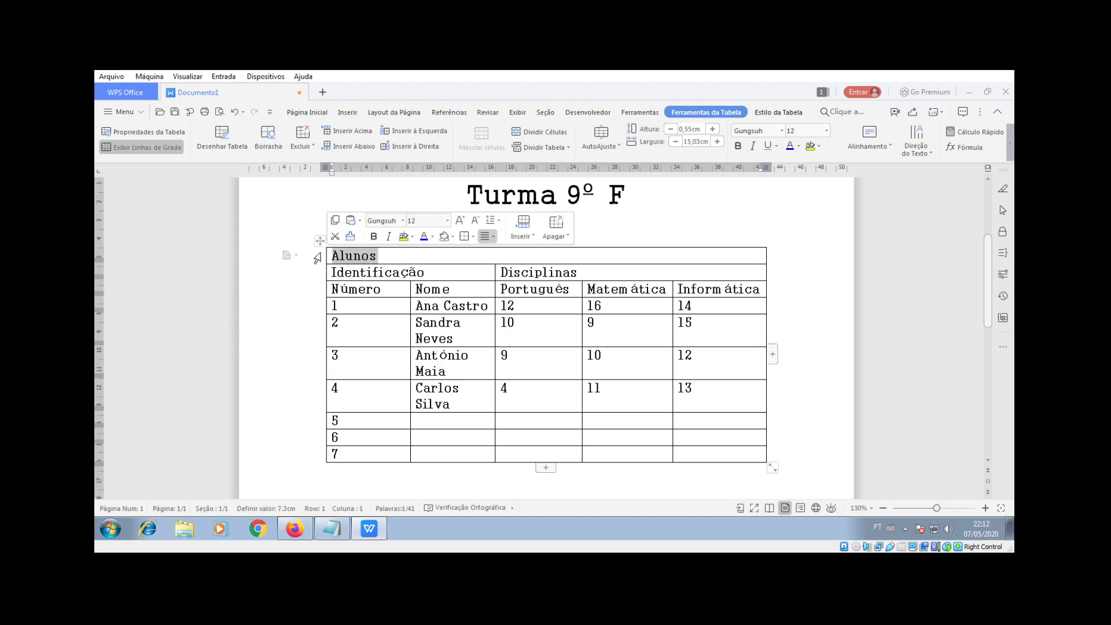
left_click(307, 113)
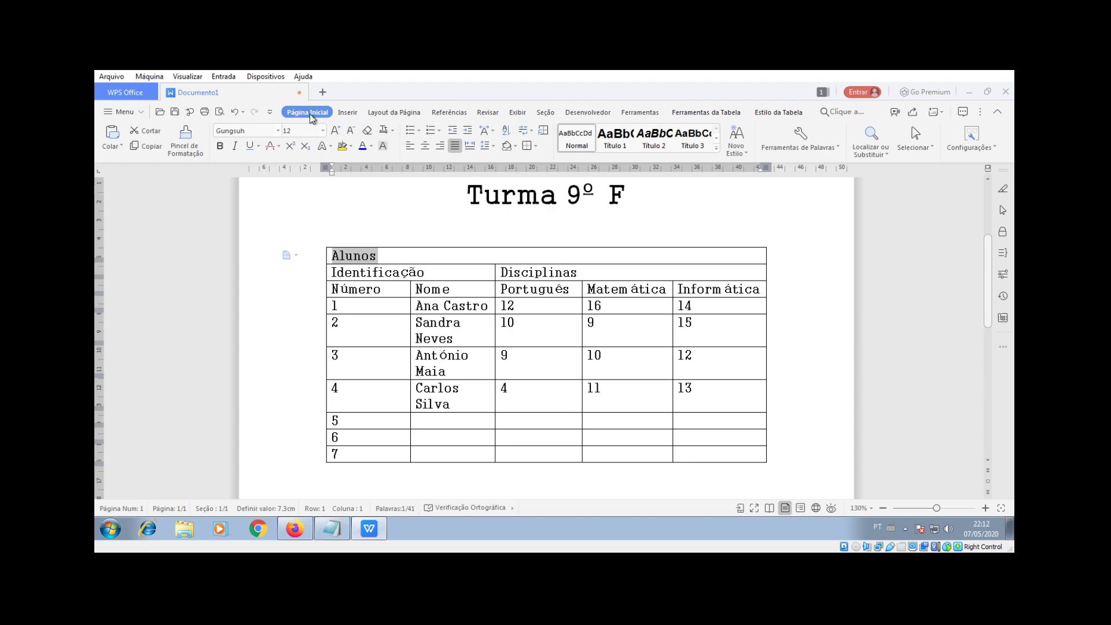
left_click(426, 146)
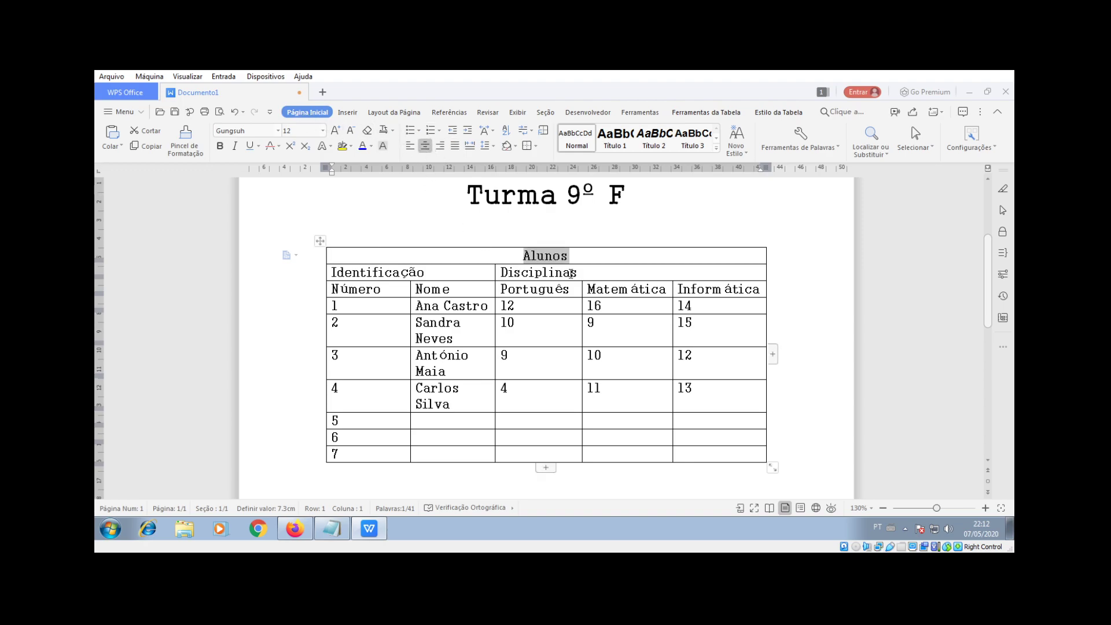
left_click(320, 241)
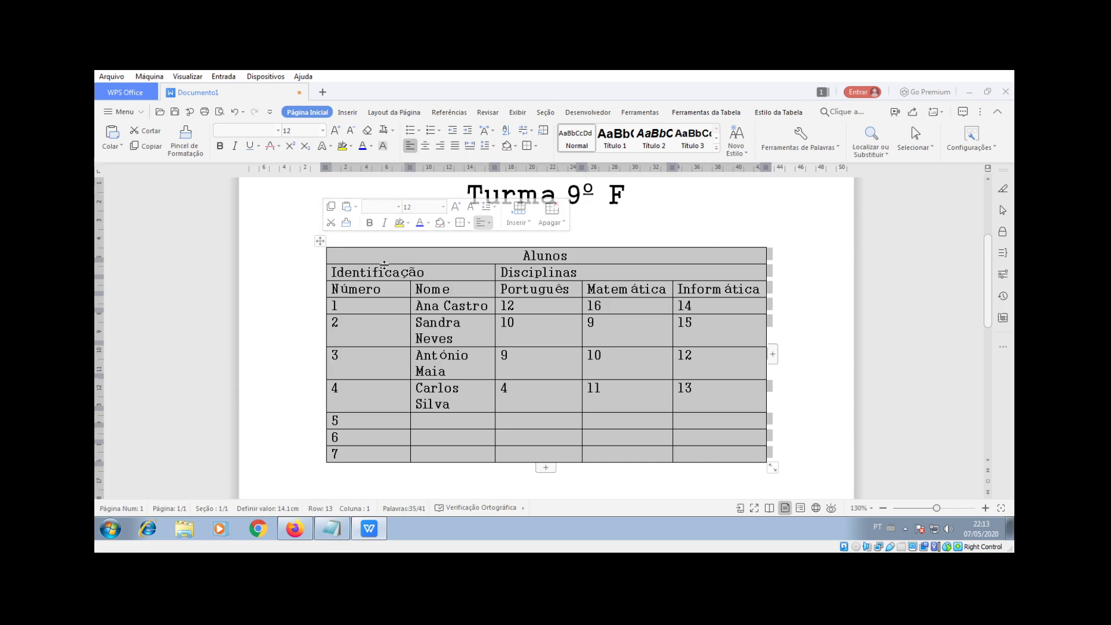
Step: Set the entire table's text to Arial at size 10
left_click(468, 306)
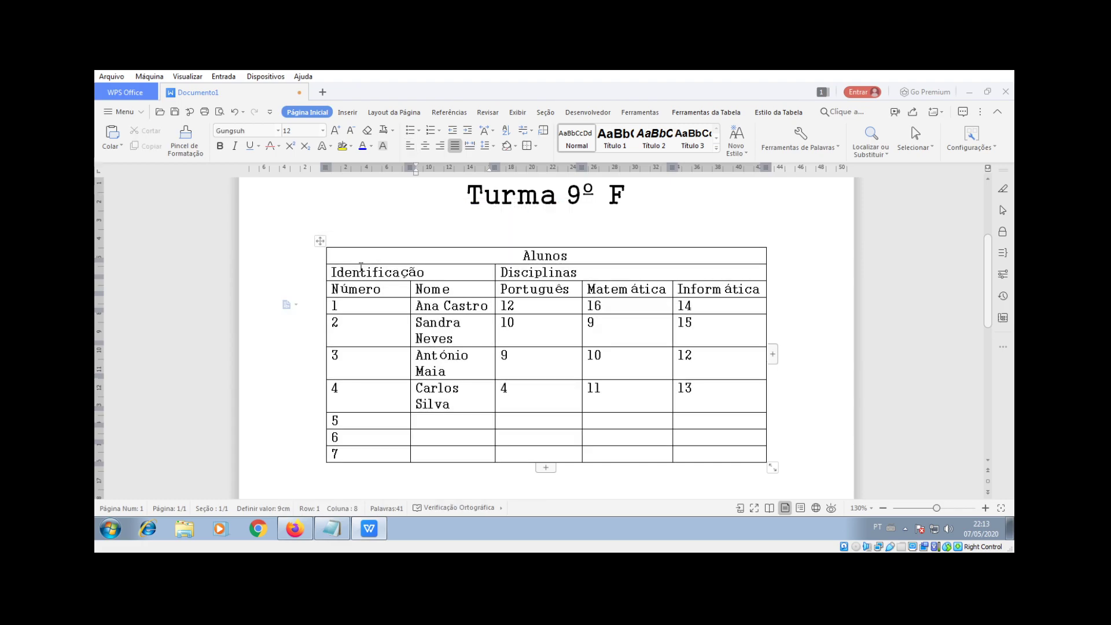
left_click_drag(363, 286, 368, 453)
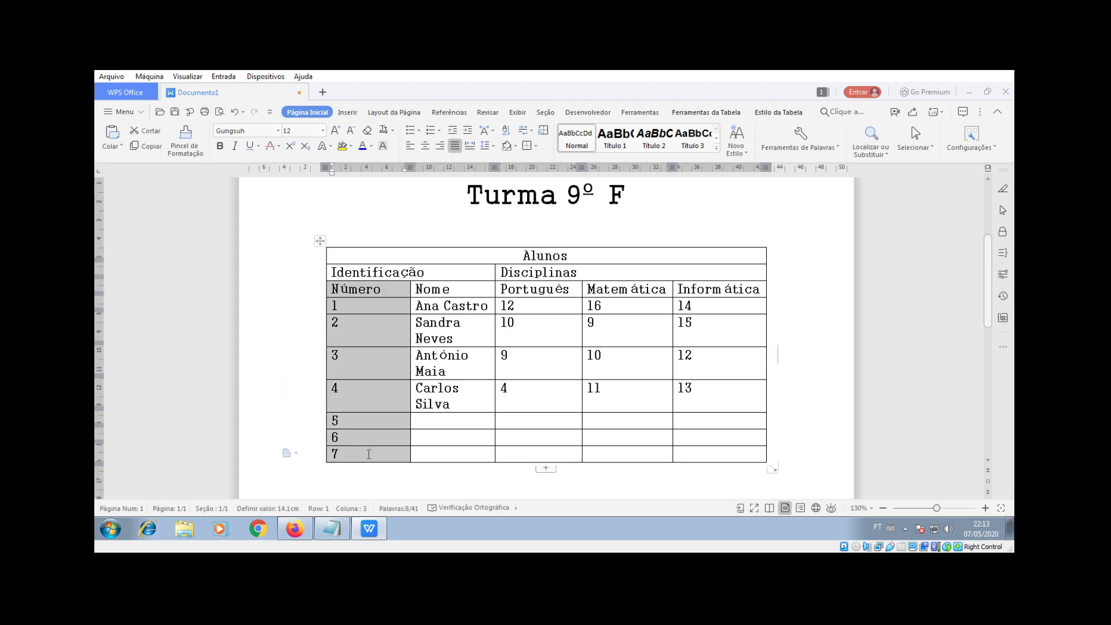
left_click(353, 298)
left_click_drag(357, 289, 372, 453)
left_click(320, 239)
left_click(278, 131)
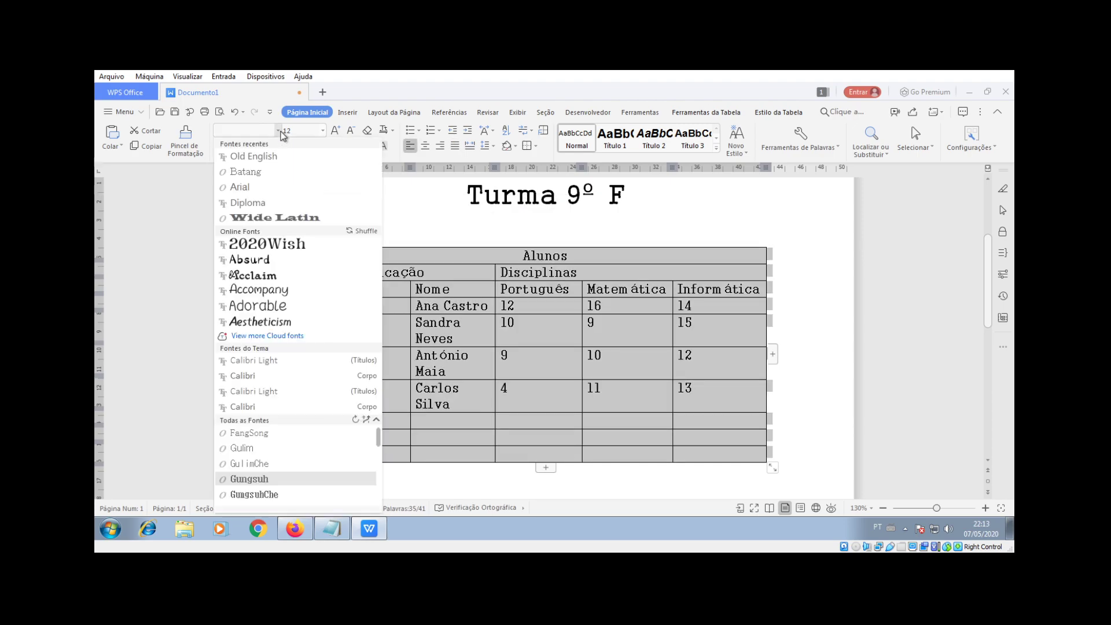
left_click(262, 202)
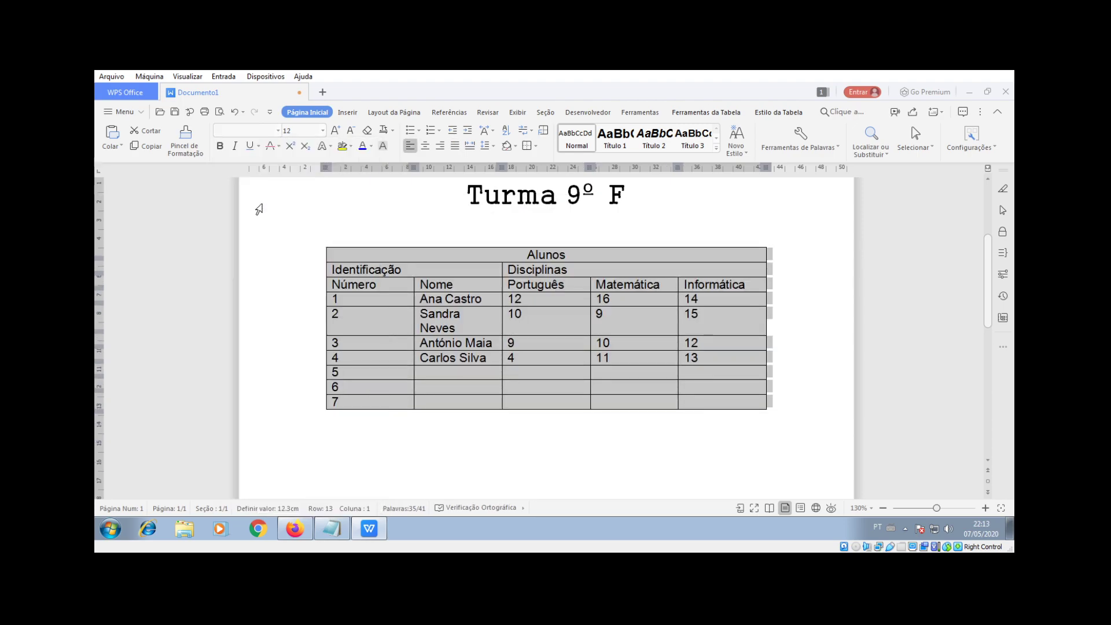
left_click(321, 132)
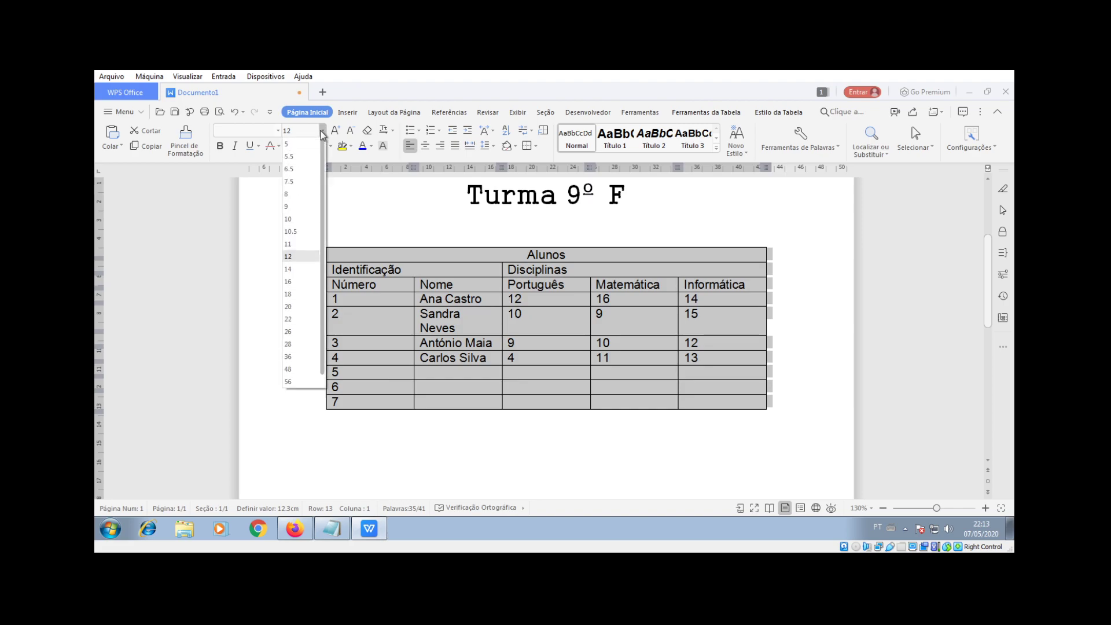
left_click(294, 226)
left_click(570, 357)
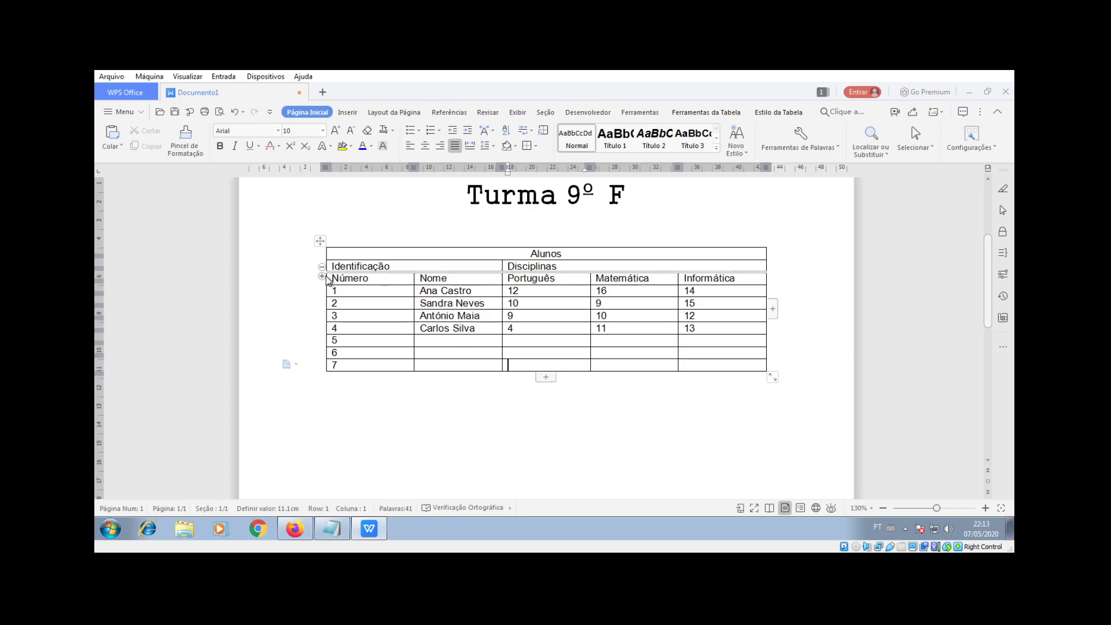
Step: Centre the headings, Identificação/Disciplinas labels and Número values, and narrow the Número column
left_click(307, 284)
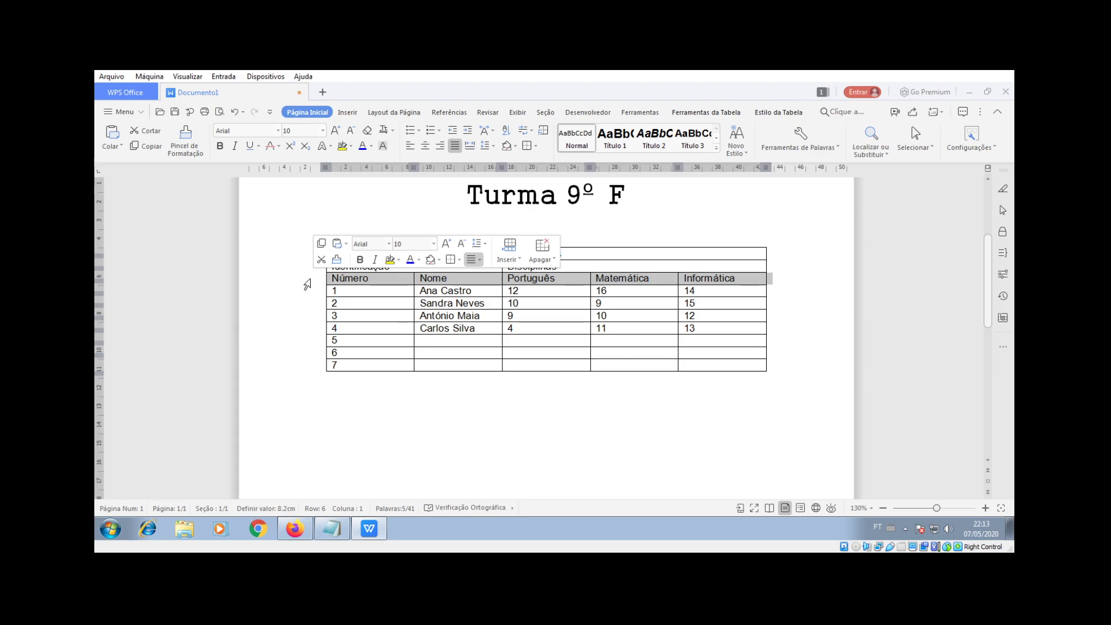
left_click(425, 147)
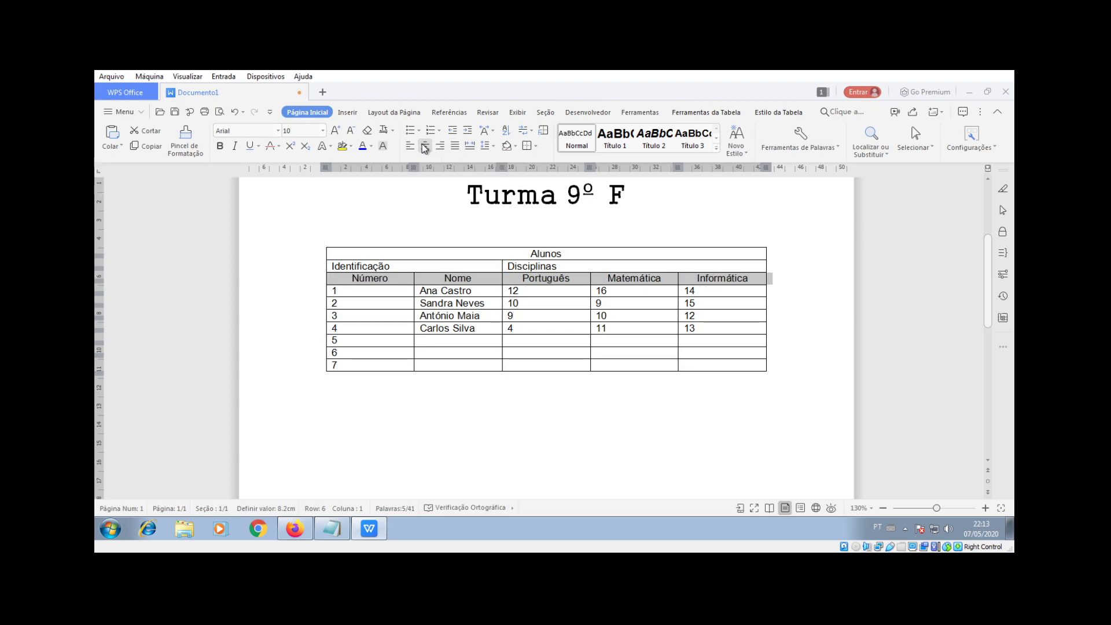
left_click(321, 266)
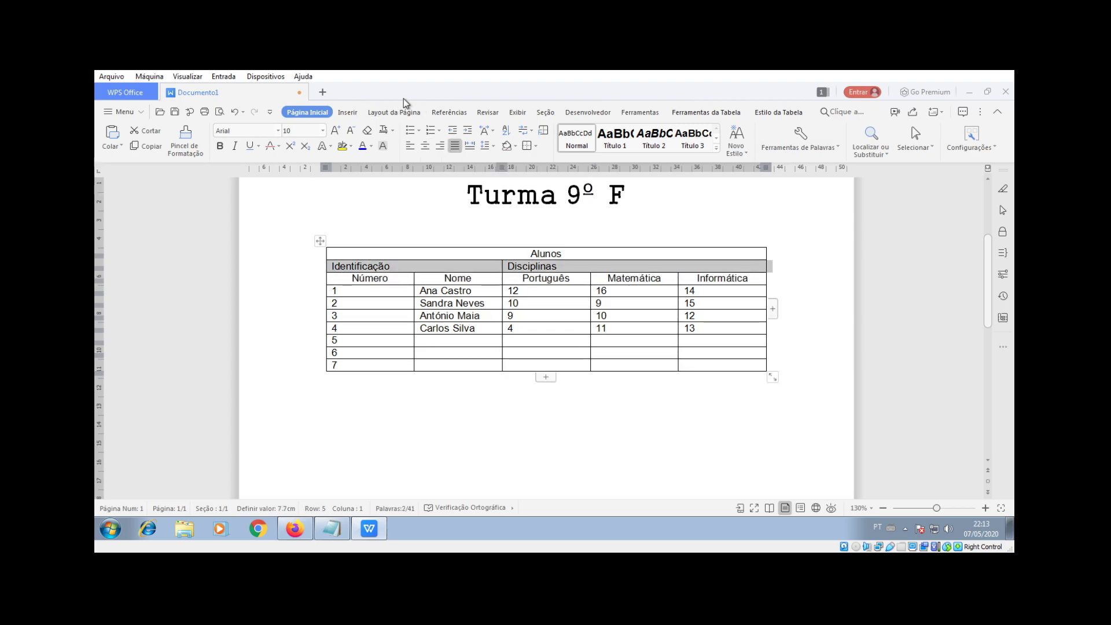
left_click(423, 146)
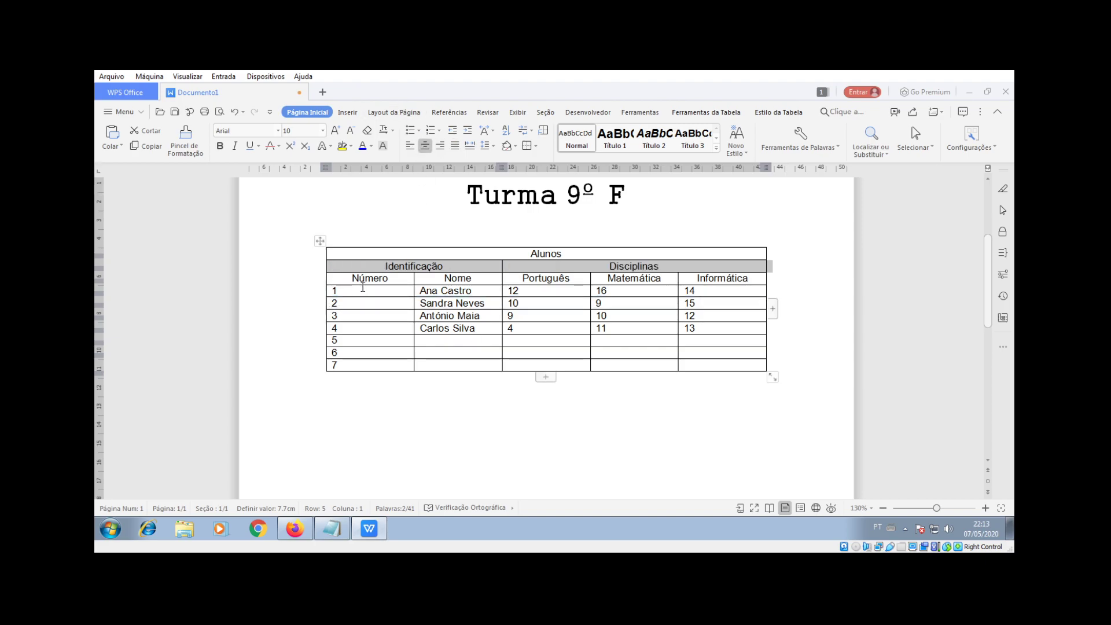
left_click_drag(347, 295, 357, 363)
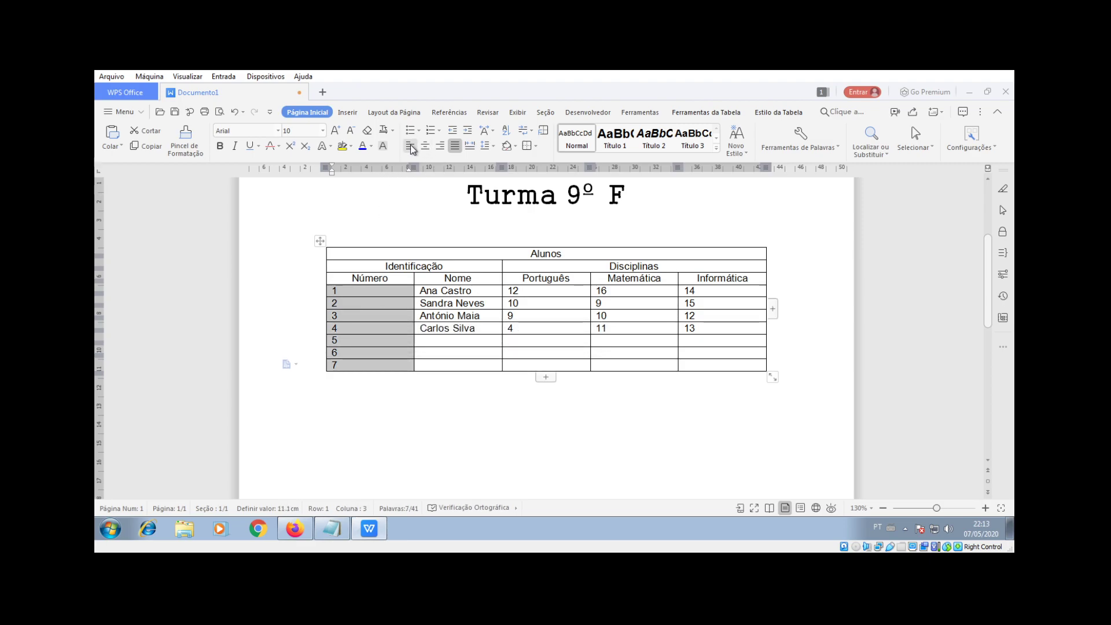
left_click(426, 147)
left_click_drag(413, 284, 377, 278)
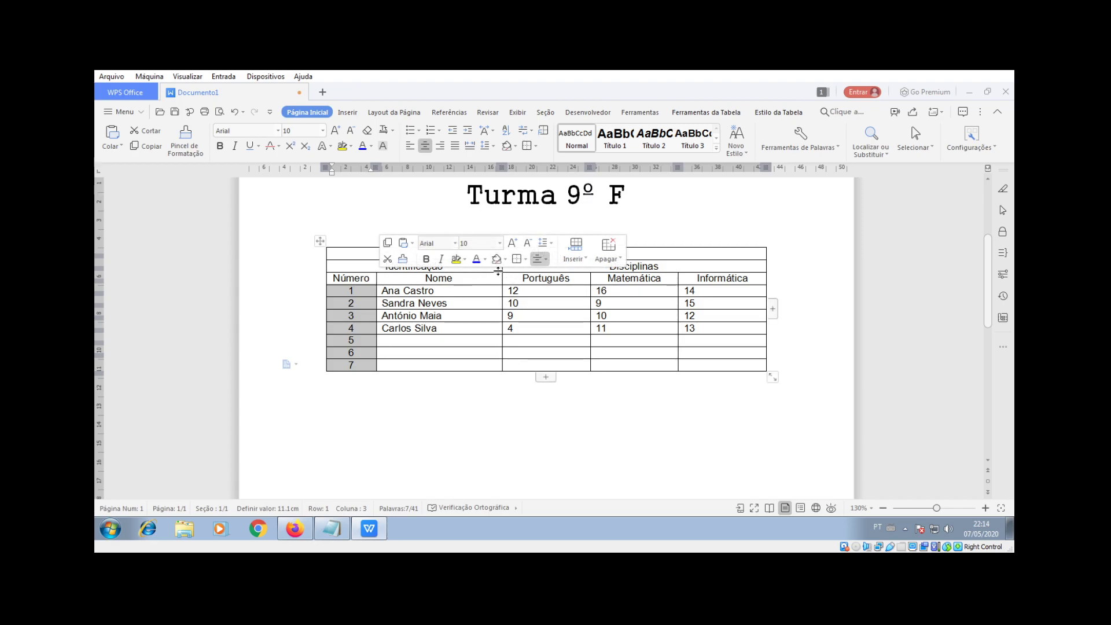
Step: Centre all grades in the three subject columns, then select the Alunos title row
left_click_drag(513, 290, 735, 362)
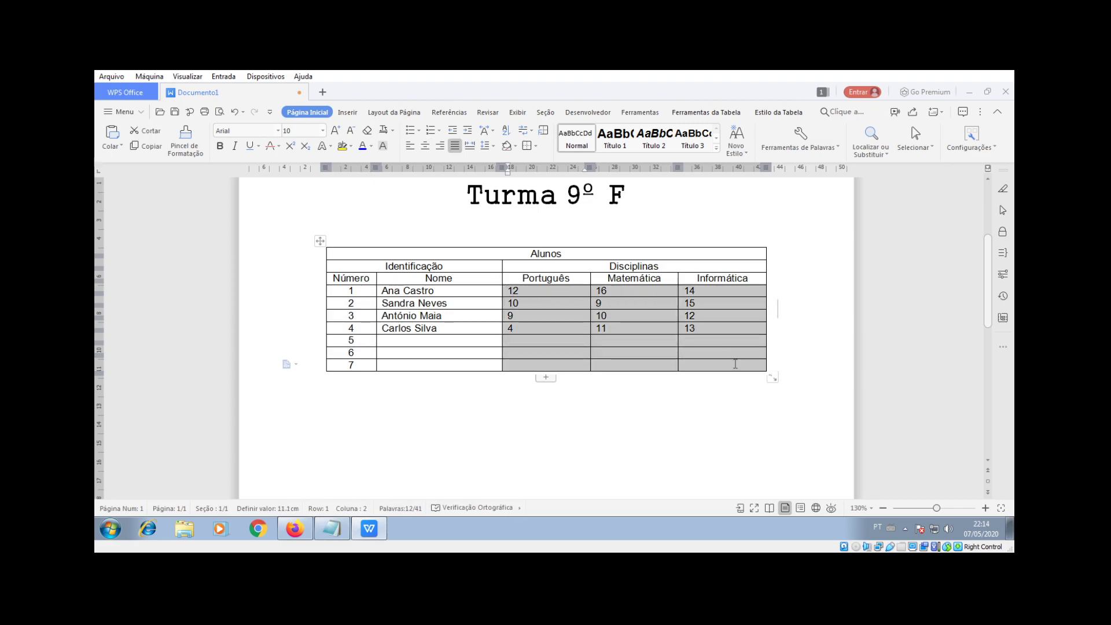
left_click(425, 146)
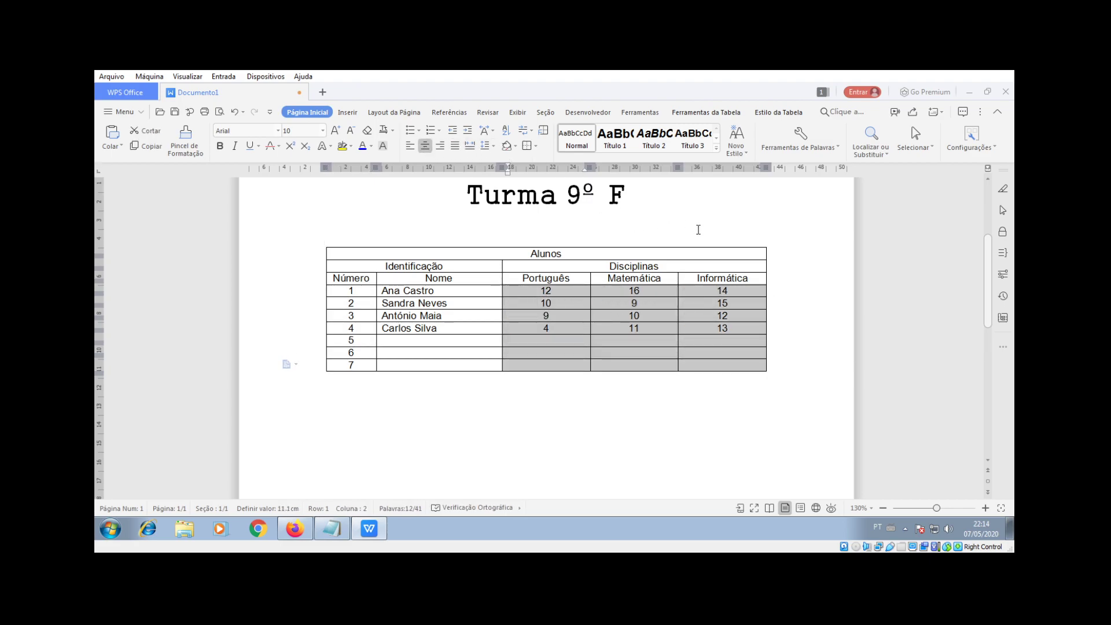
left_click(809, 254)
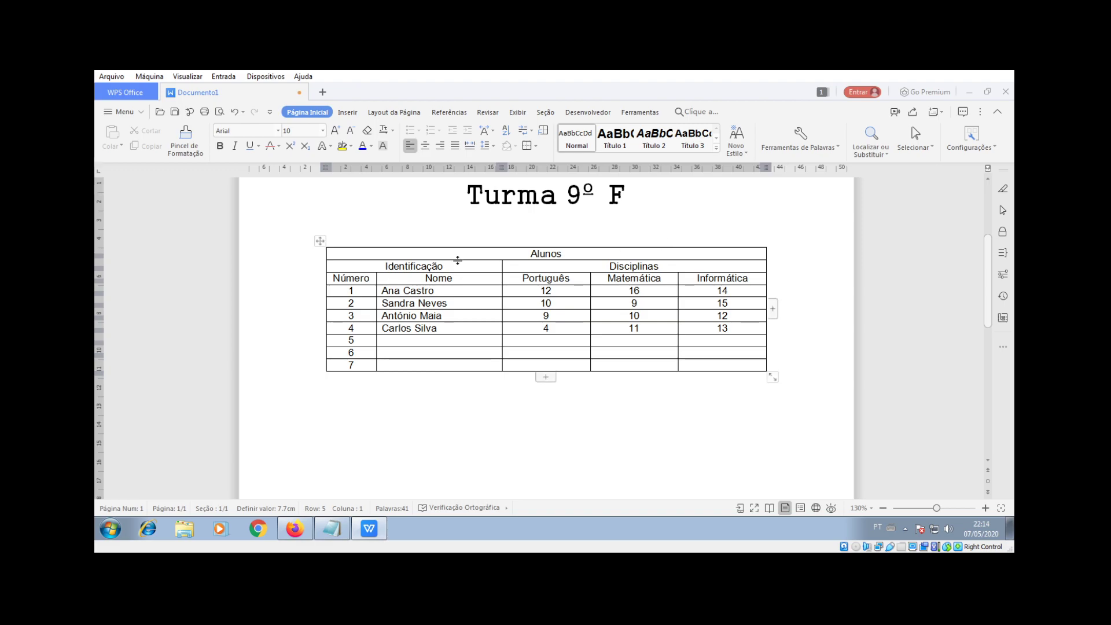
left_click(333, 246)
left_click(362, 253)
left_click(315, 254)
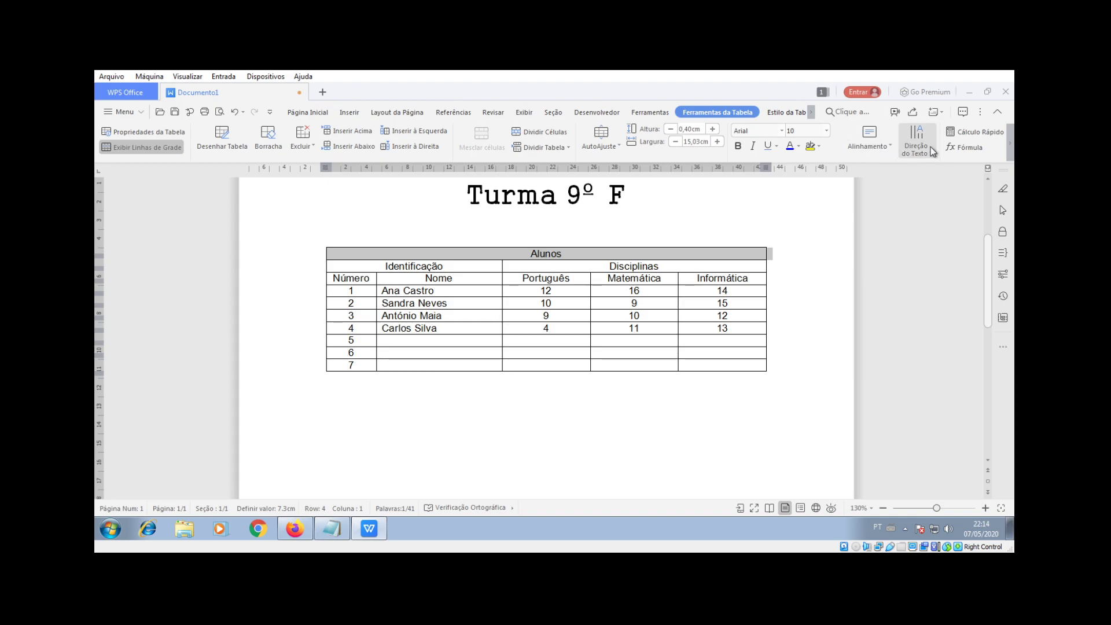
left_click(1012, 151)
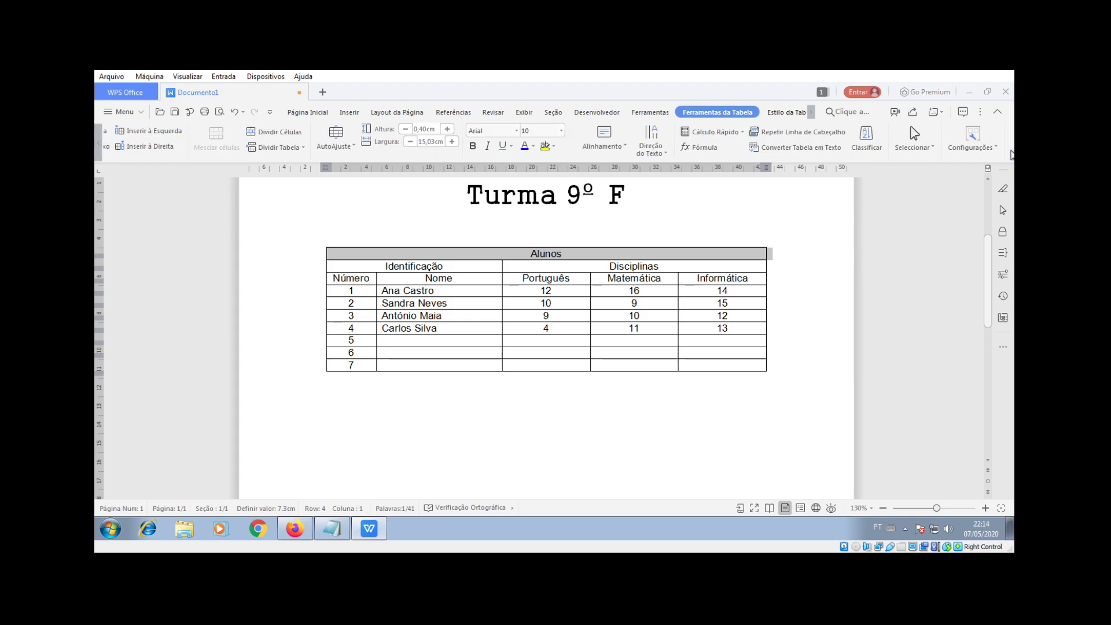
right_click(517, 255)
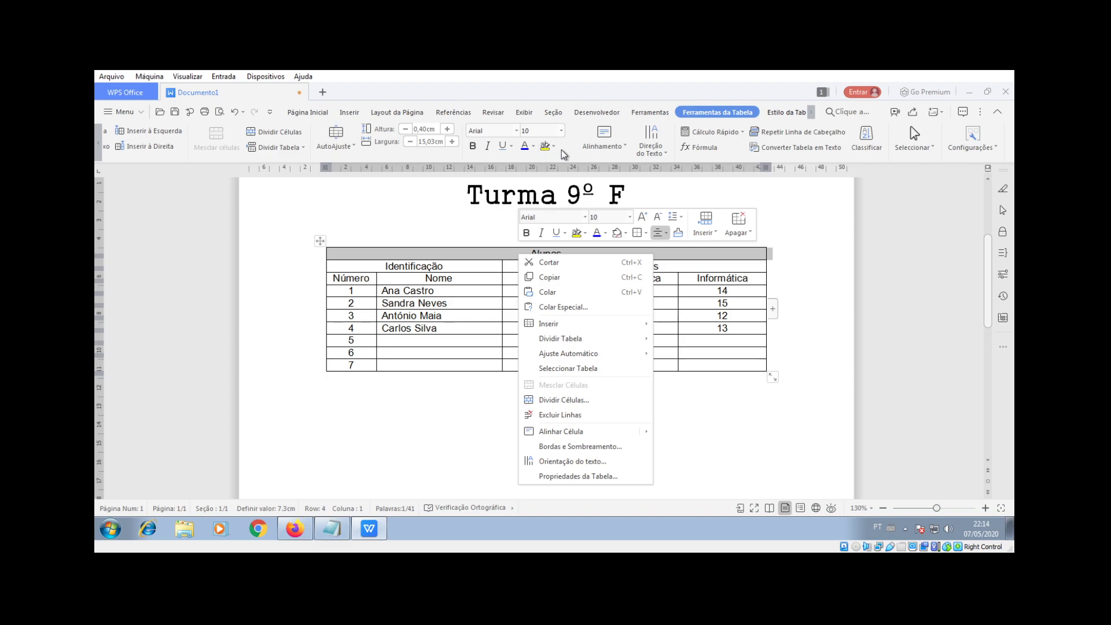
left_click(624, 149)
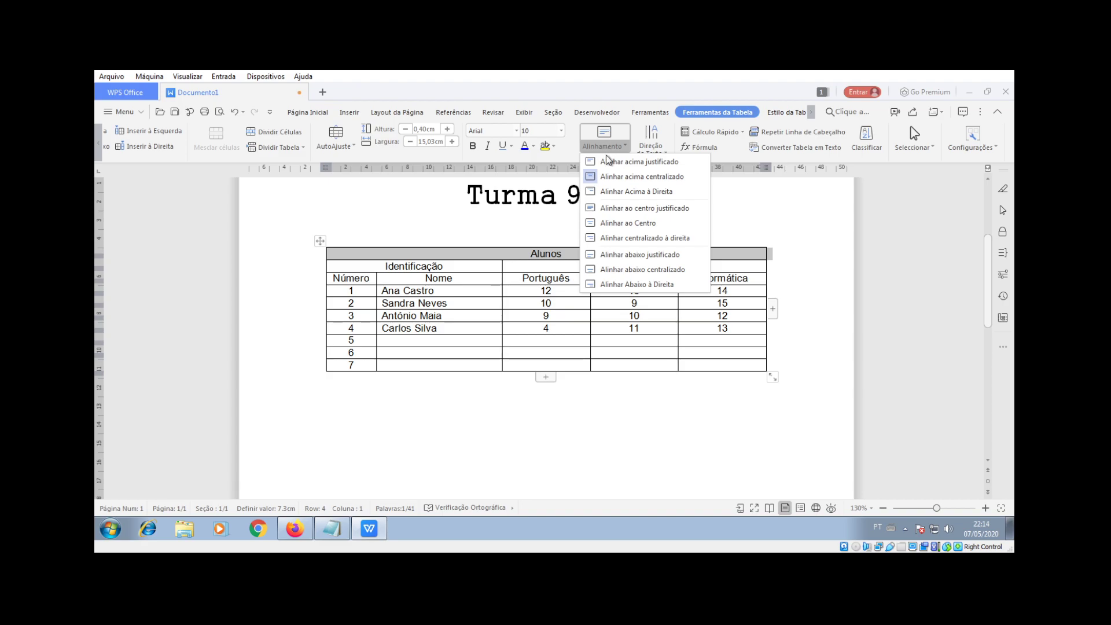
left_click(769, 230)
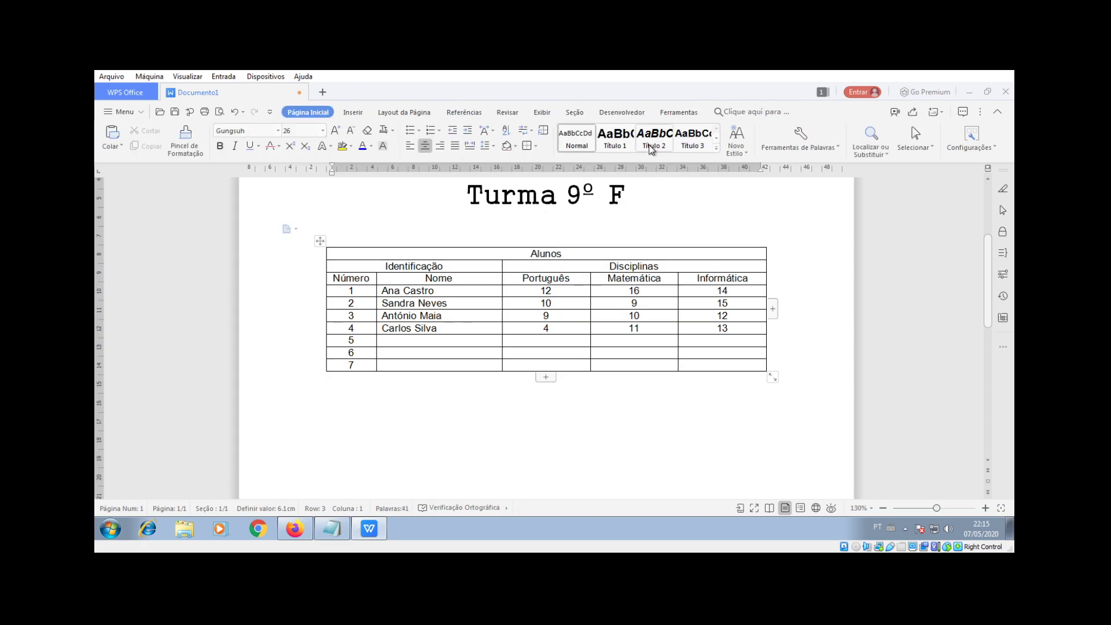
left_click(618, 254)
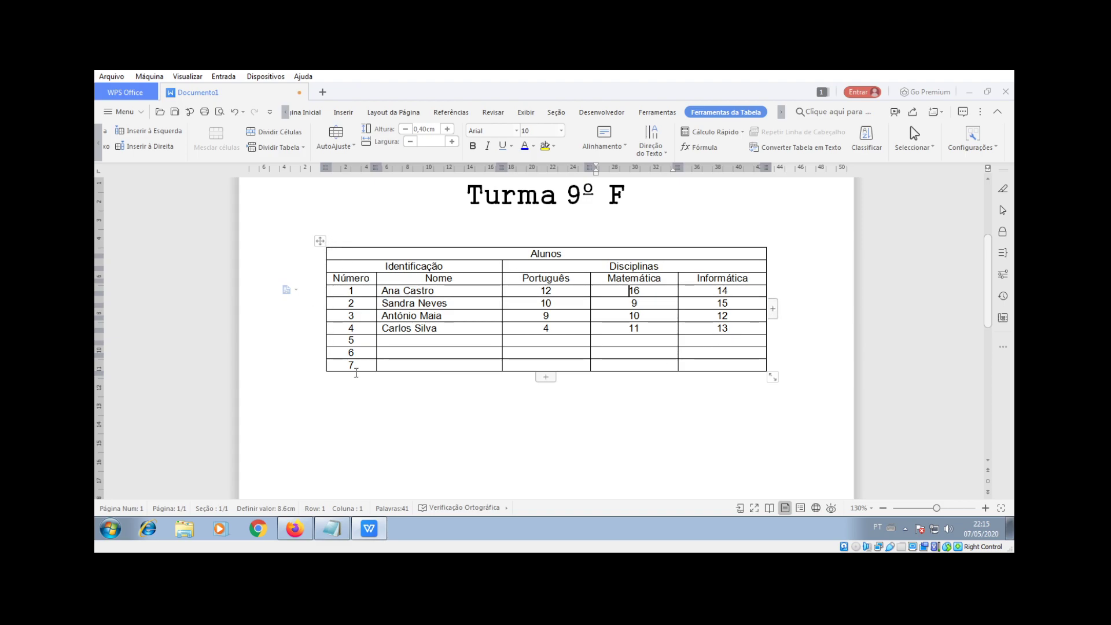
Step: Insert a new column at the table's right edge
left_click(772, 311)
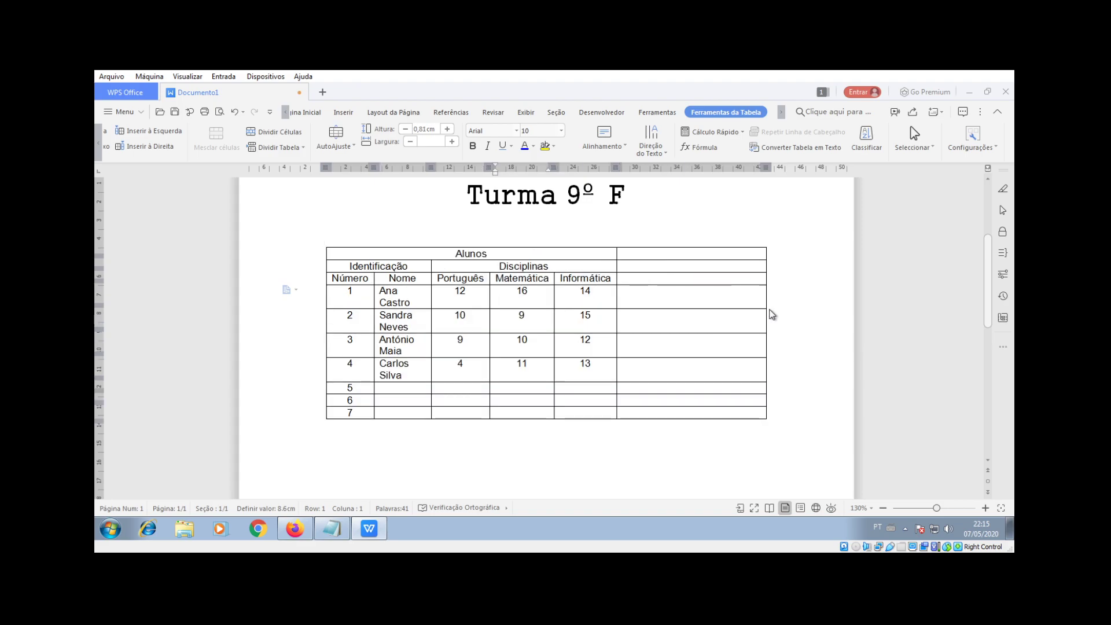
left_click_drag(657, 253, 680, 413)
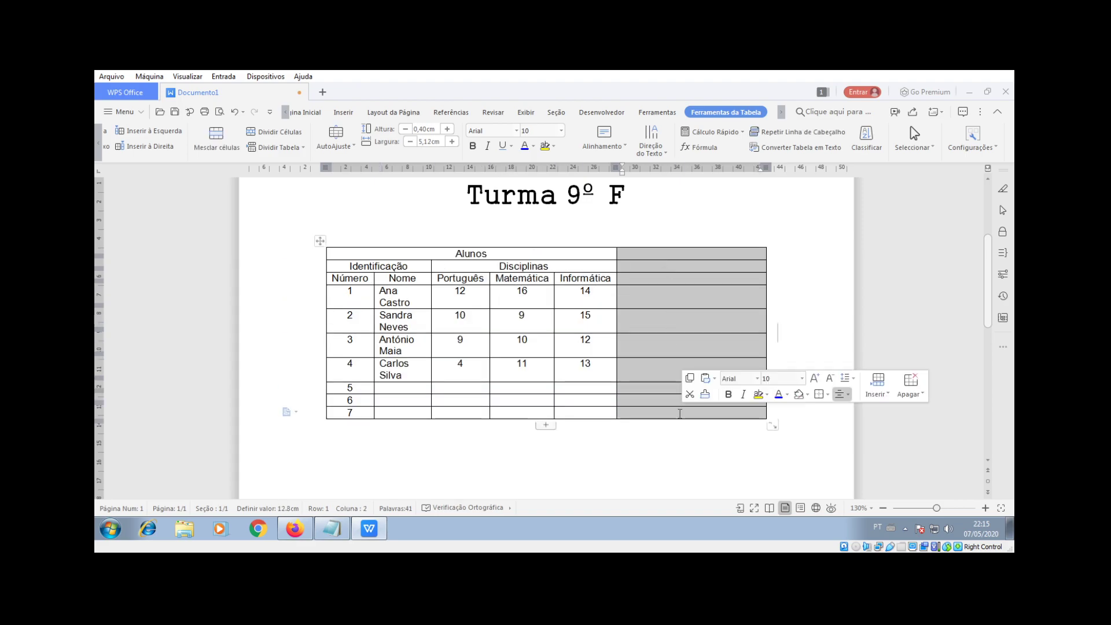
left_click(665, 275)
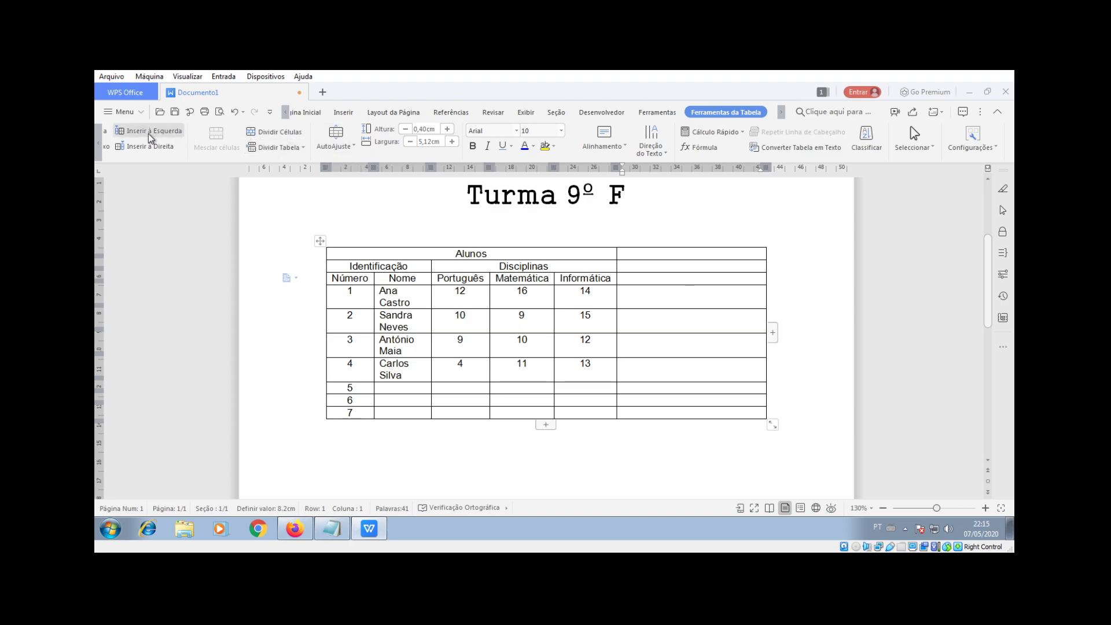
Step: Erase every horizontal border in the new column with Borracha, making one tall cell
left_click(102, 143)
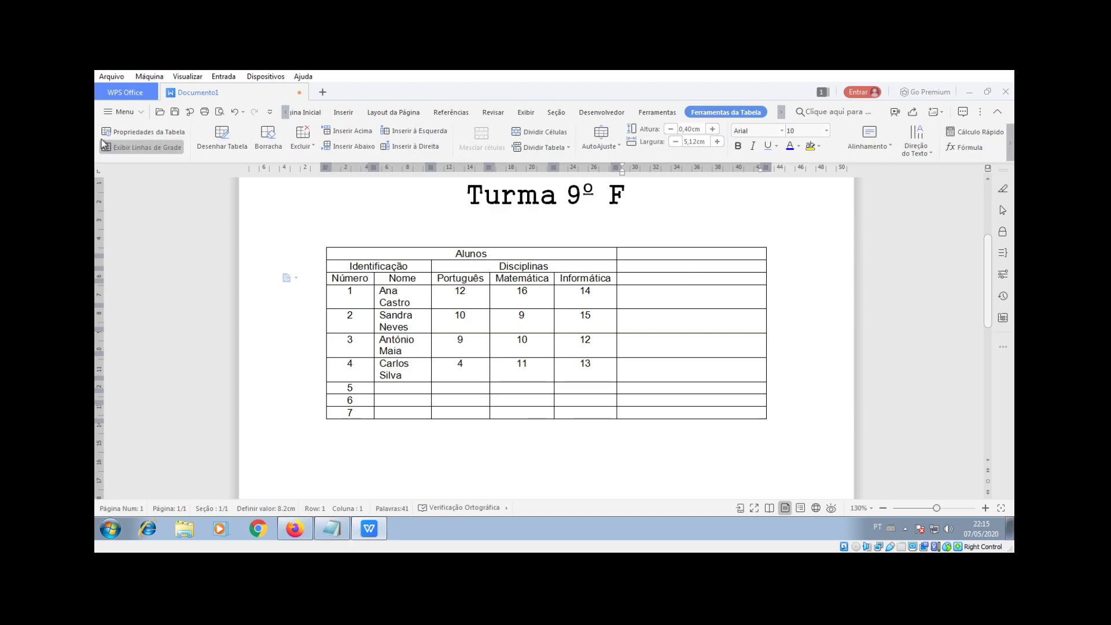
left_click(267, 138)
left_click(709, 258)
left_click(704, 272)
left_click(702, 283)
left_click(699, 308)
left_click(697, 333)
left_click(697, 357)
left_click(698, 381)
left_click(701, 394)
left_click(700, 406)
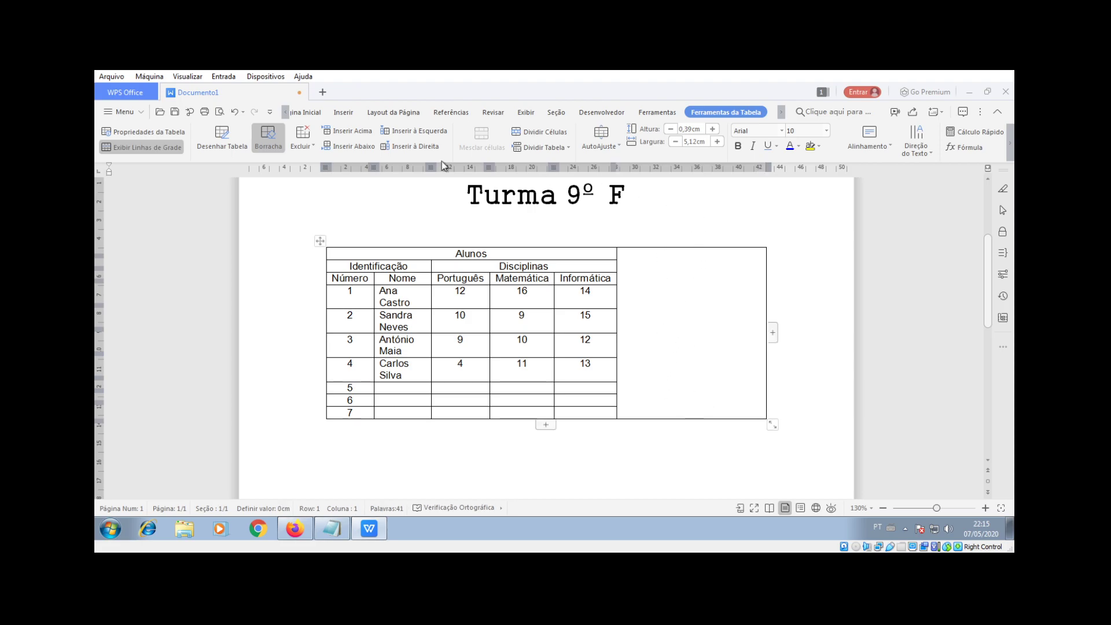
left_click(268, 137)
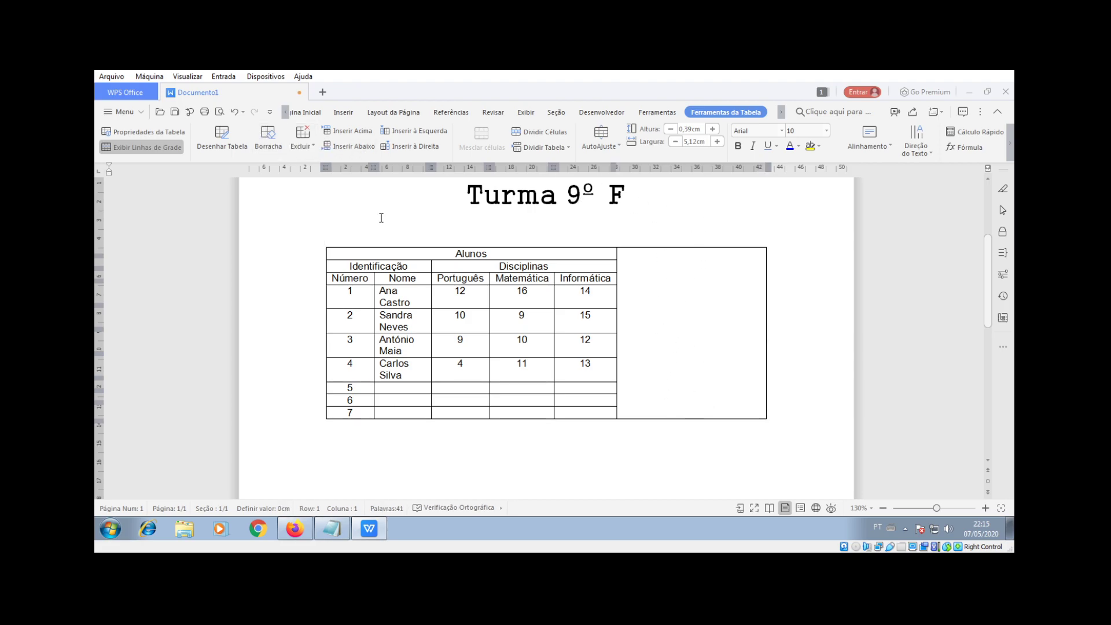
Step: Widen the Informática column and type 'Ano 2020' in the tall right-hand cell
left_click_drag(616, 299, 678, 300)
left_click(721, 310)
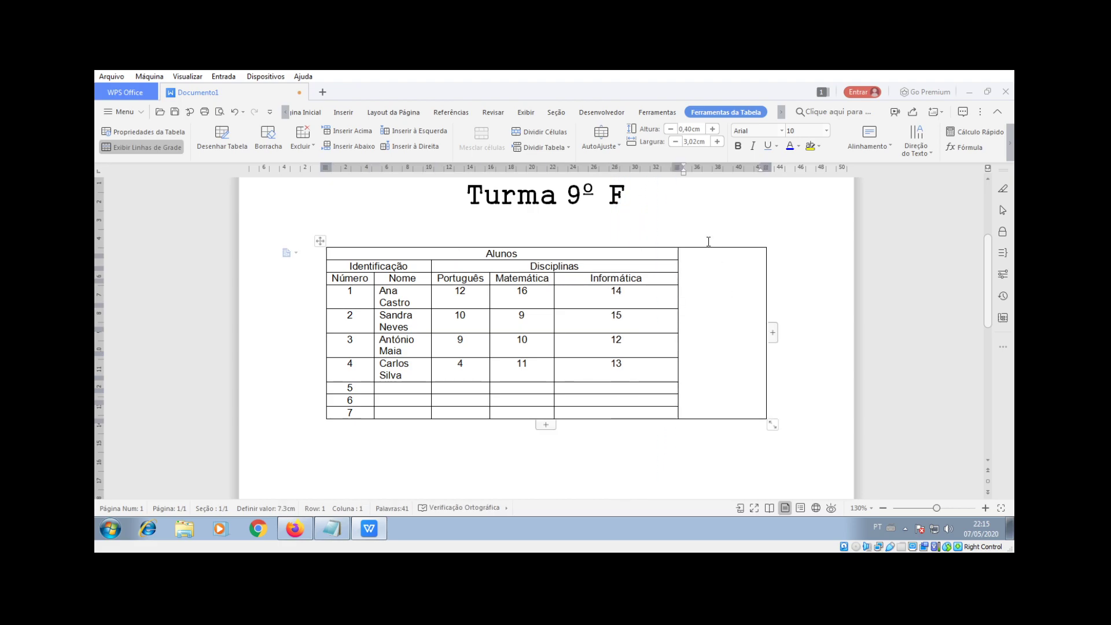
type("A")
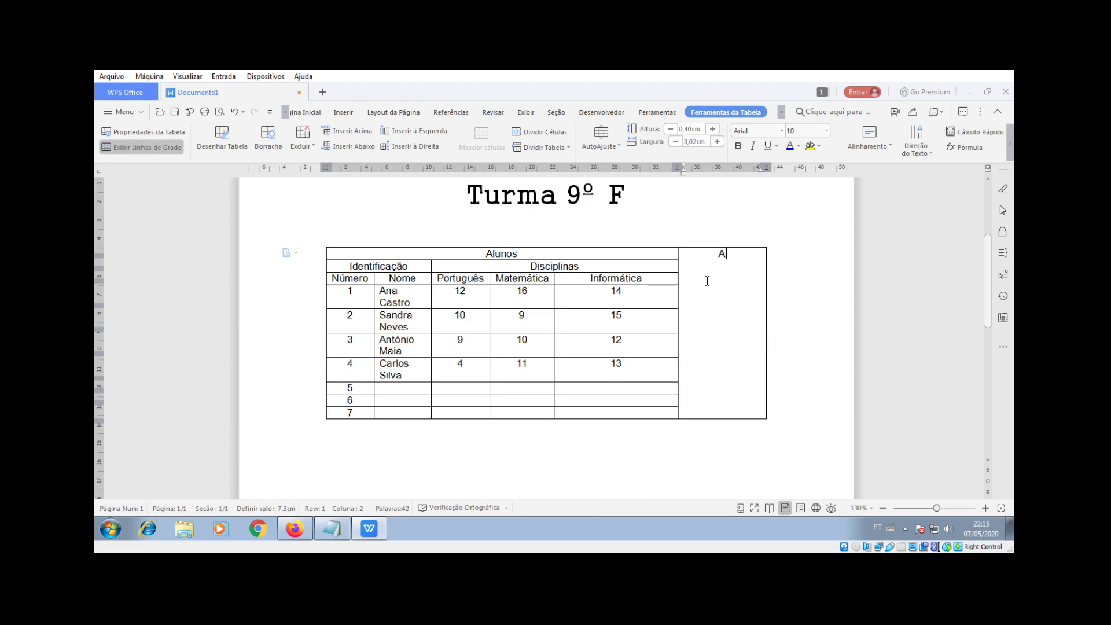
type("no 2020")
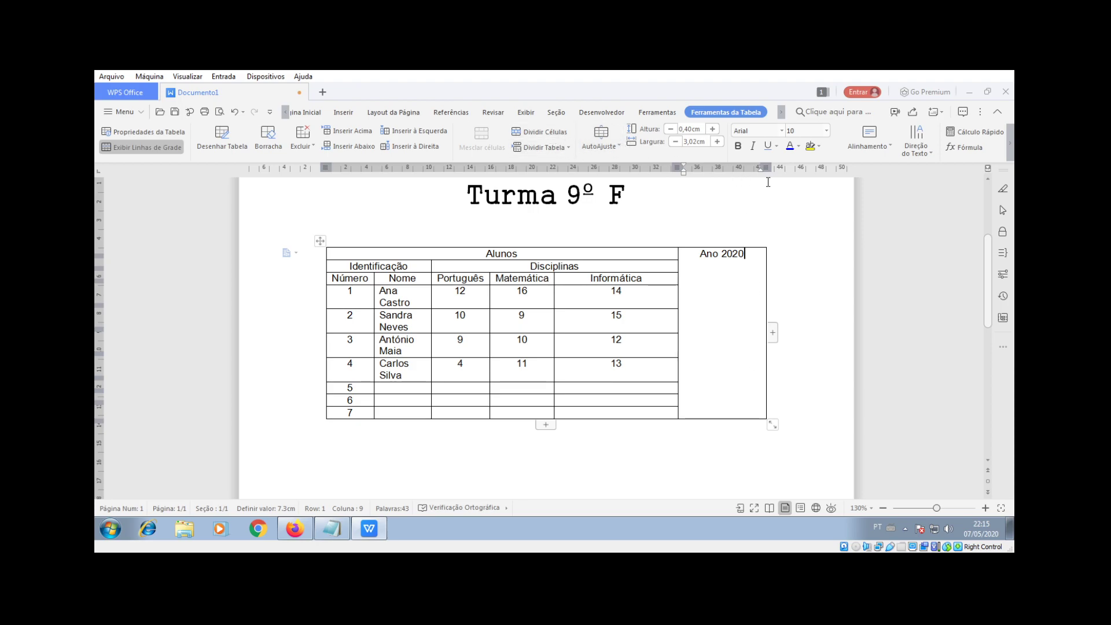
Step: Set the Ano 2020 text direction to 270° so it reads bottom-to-top
left_click(924, 155)
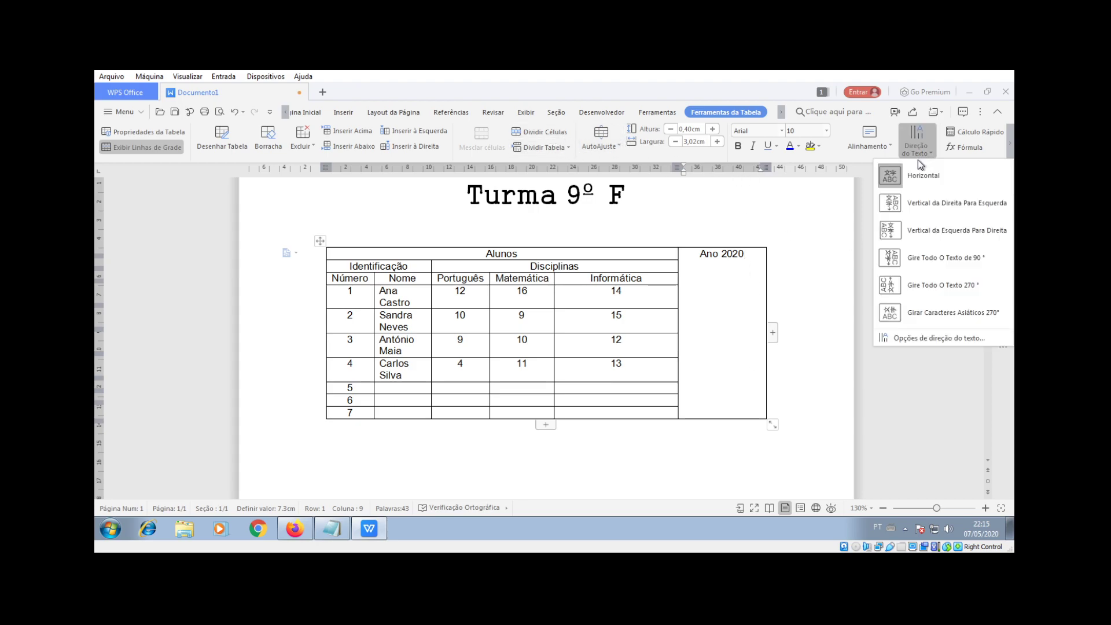
left_click(915, 206)
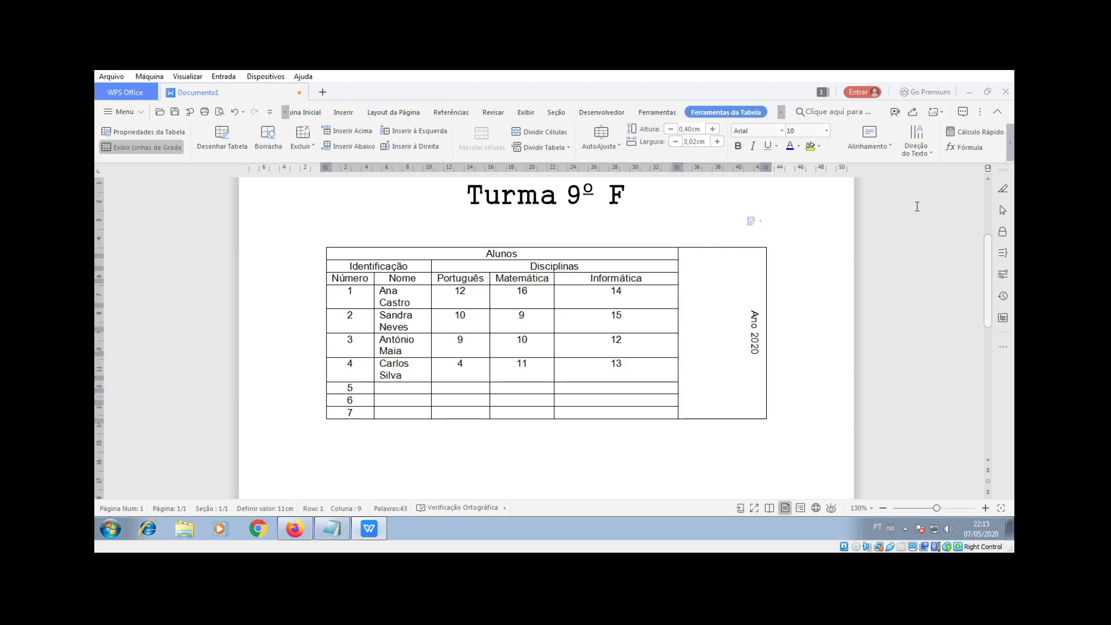
left_click(922, 155)
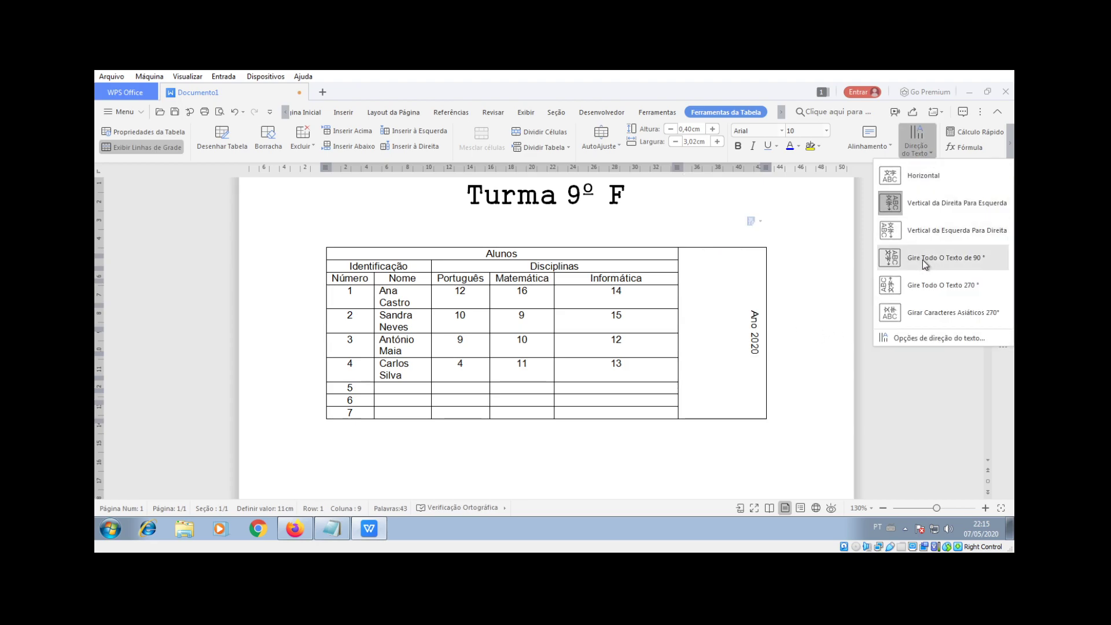
left_click(922, 231)
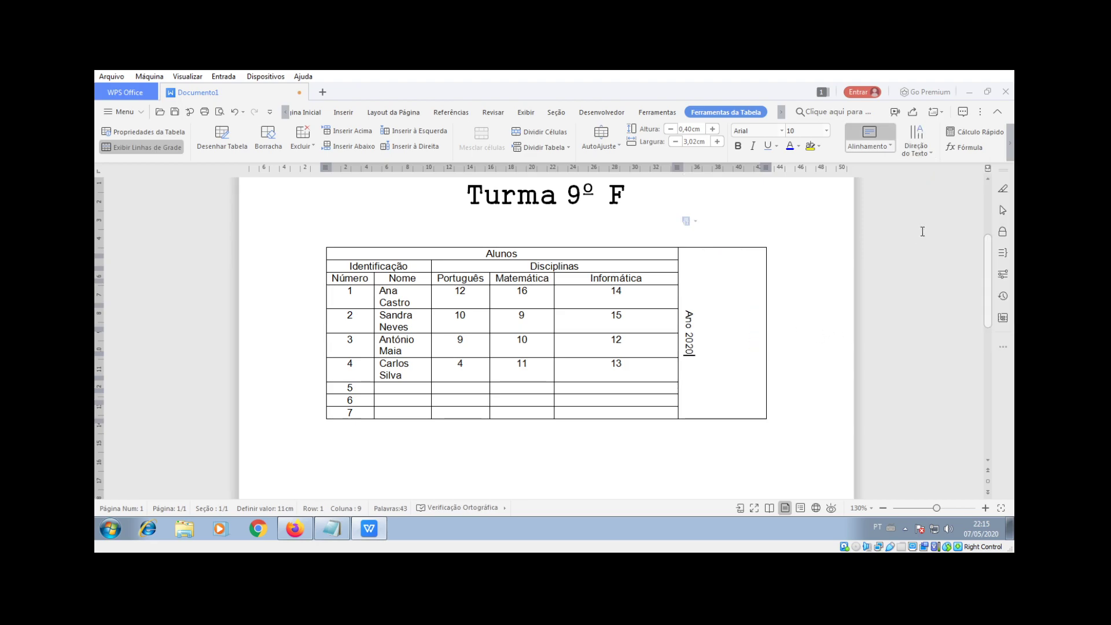
left_click(921, 150)
left_click(922, 285)
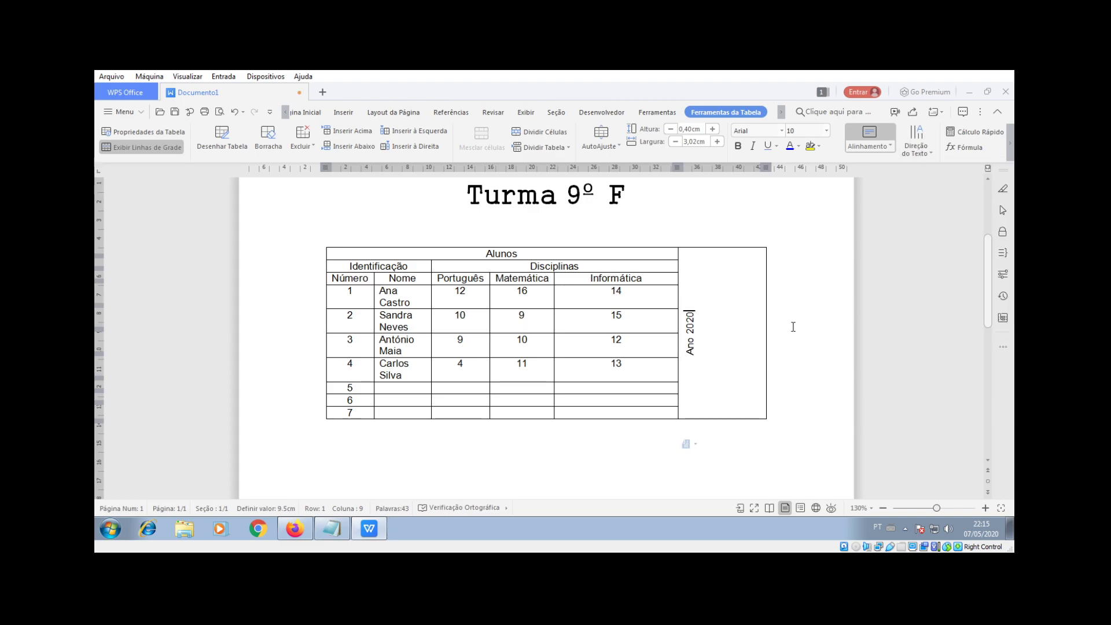
Step: Centre Ano 2020 in its cell and narrow its column slightly
left_click(883, 147)
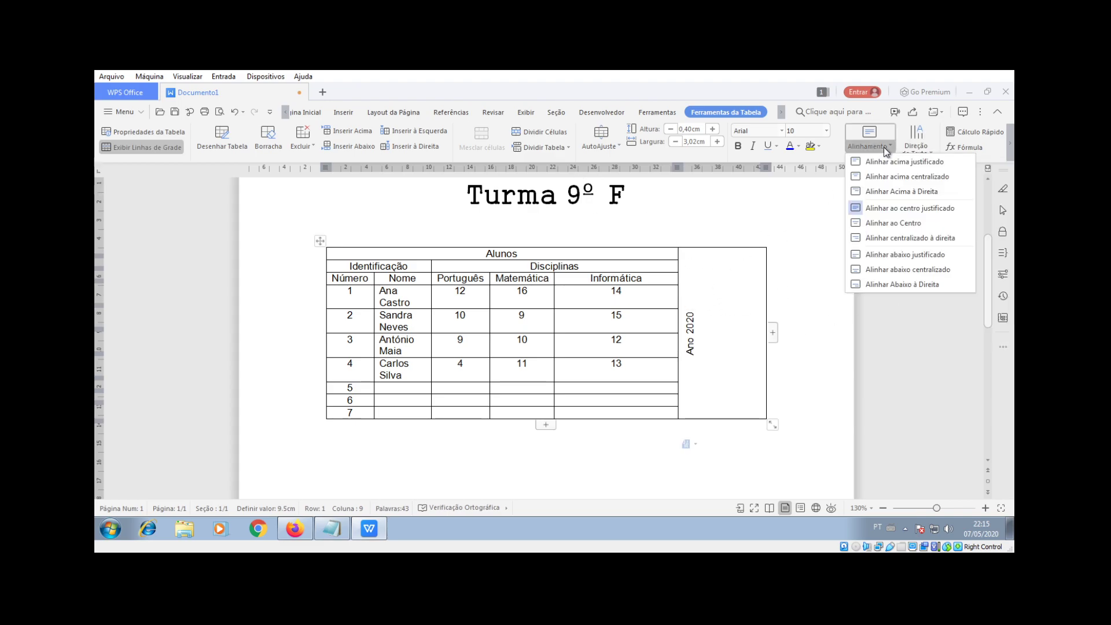
left_click(902, 224)
left_click(677, 280)
left_click_drag(678, 278, 694, 278)
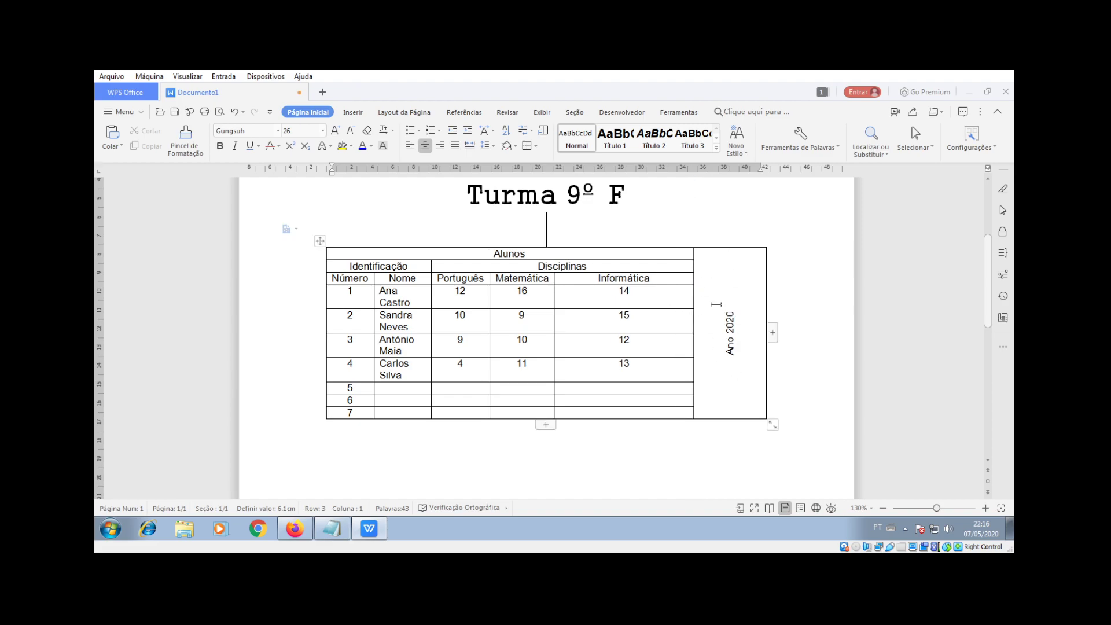
left_click(738, 271)
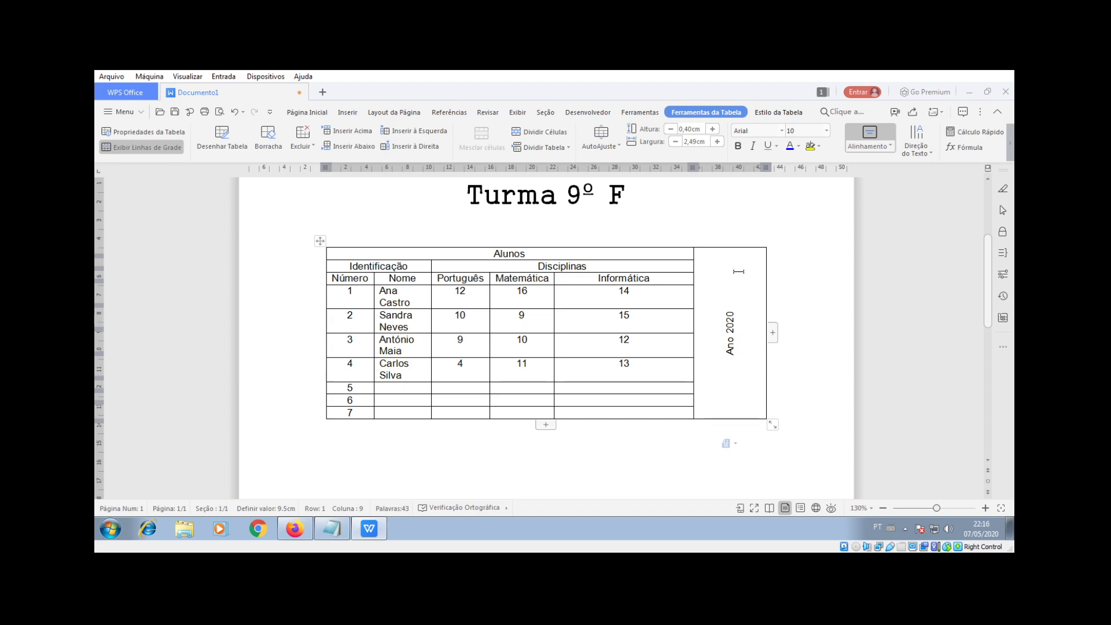
Step: Highlight the fourth student's Português grade 4 in yellow
left_click(1010, 147)
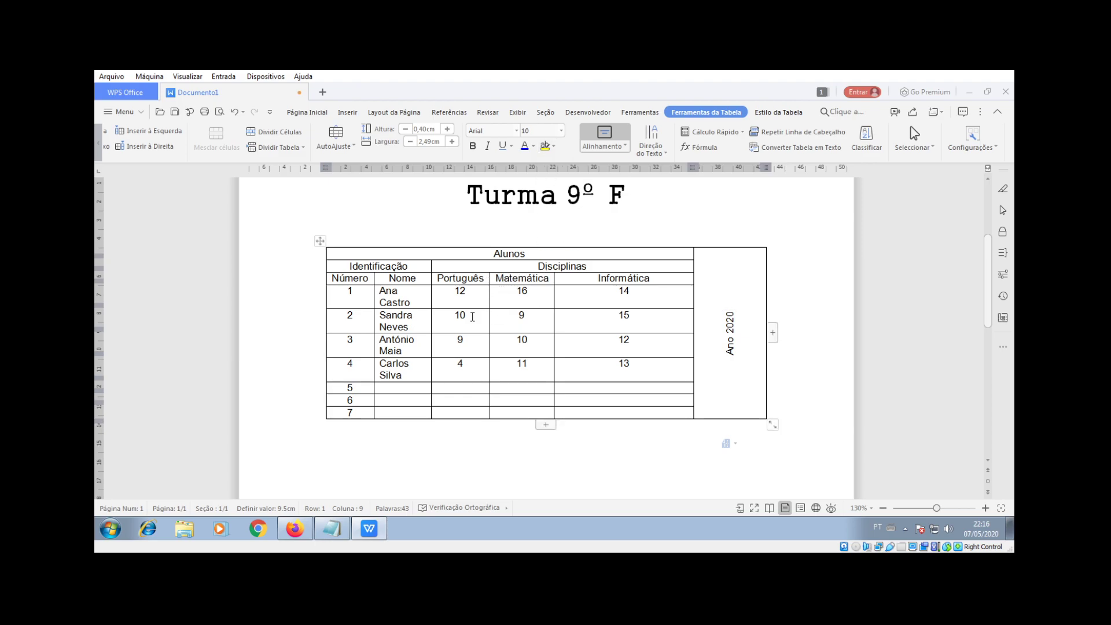
left_click_drag(450, 365, 463, 365)
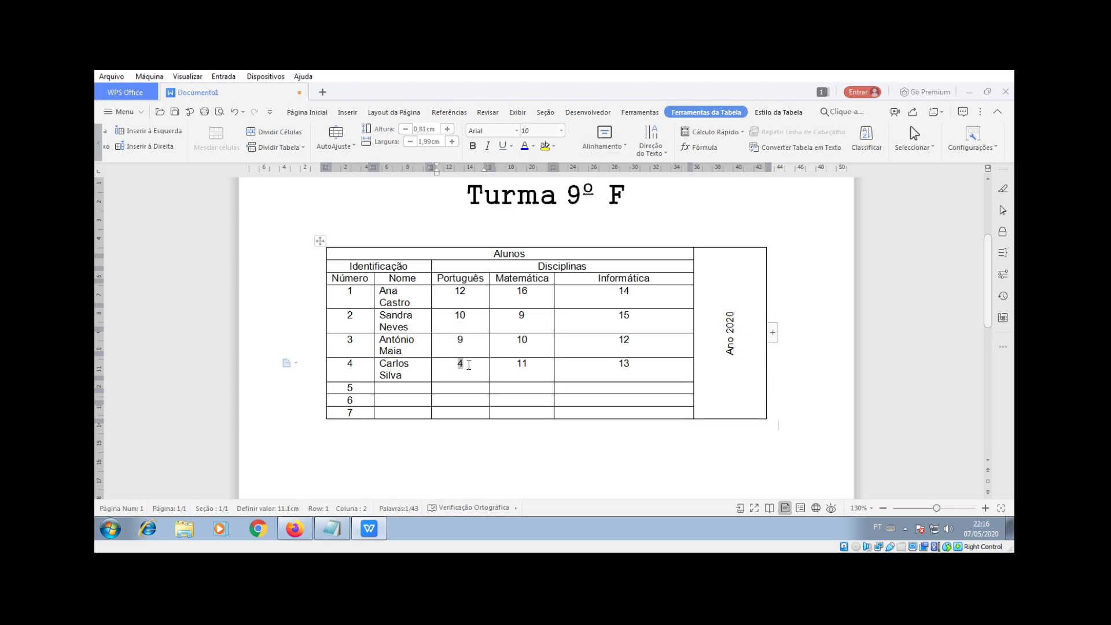
left_click(551, 148)
left_click(545, 174)
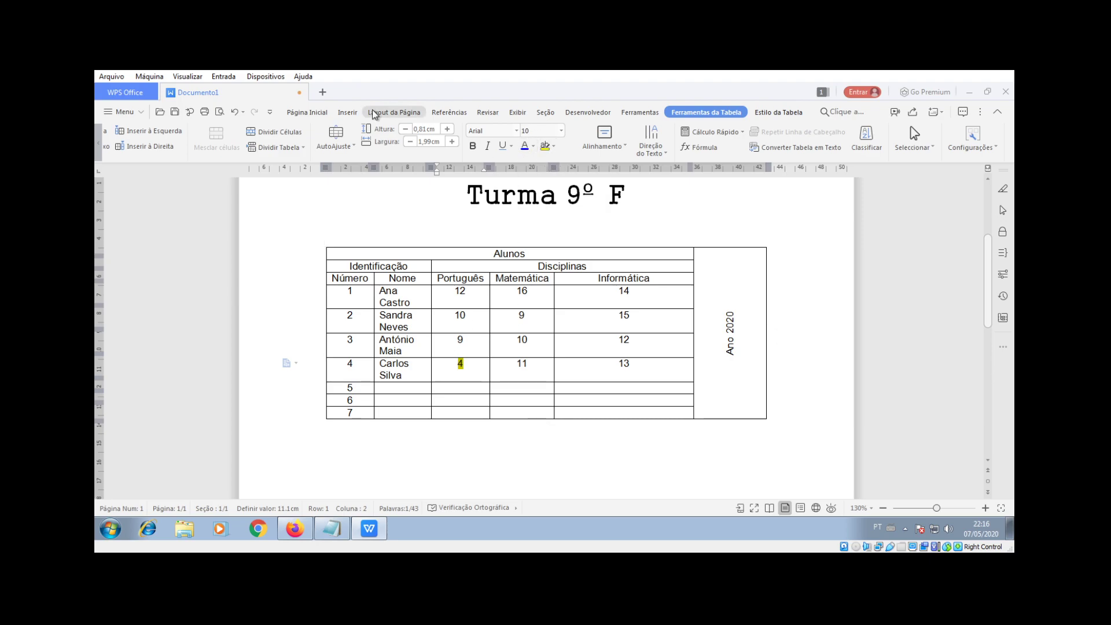
left_click(307, 113)
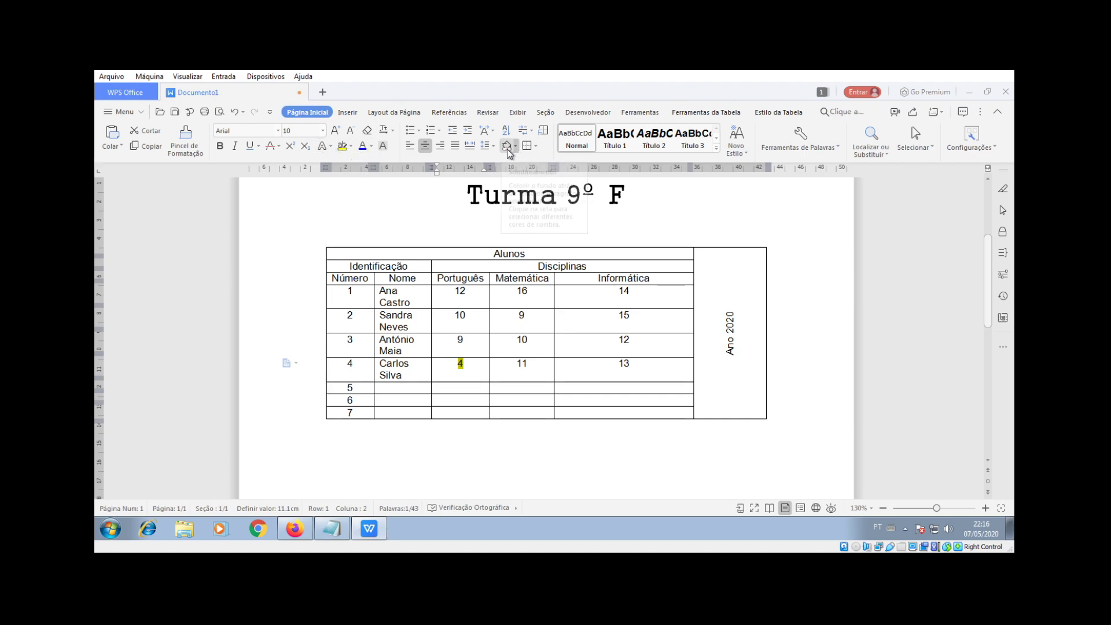
Step: Fill the tall Ano 2020 column with a grey-blue Sombreamento shade
left_click(716, 266)
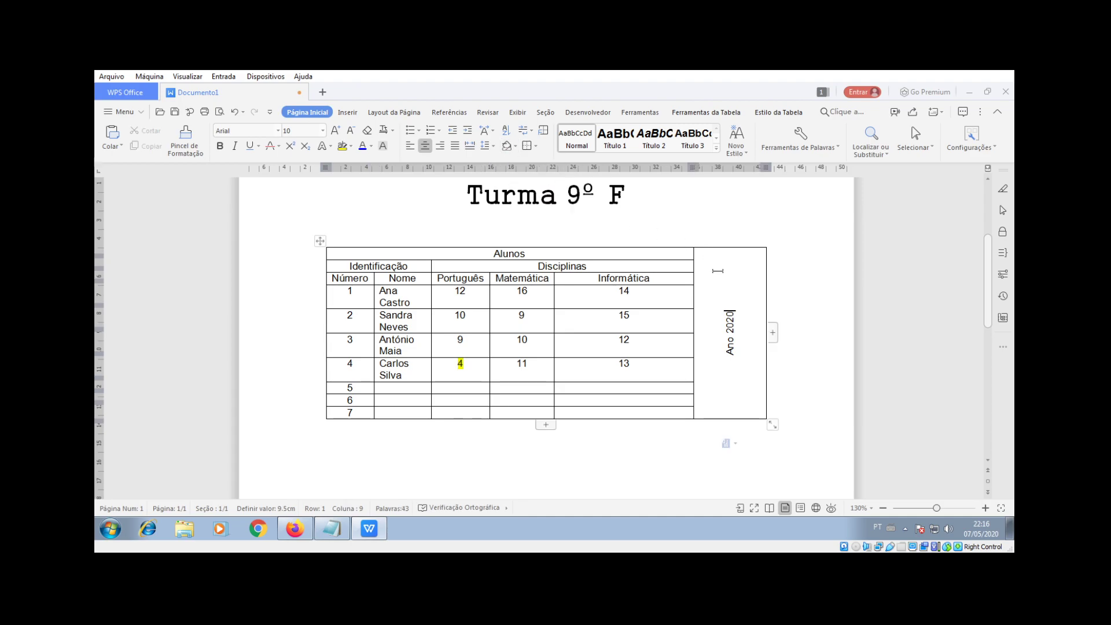
triple_click(720, 255)
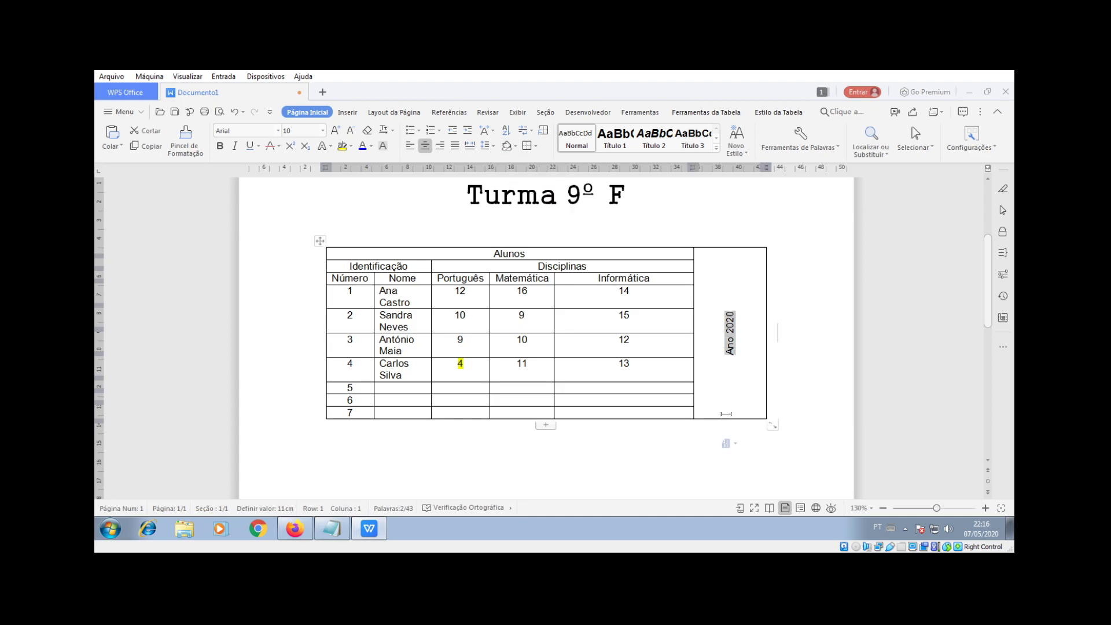
left_click(514, 146)
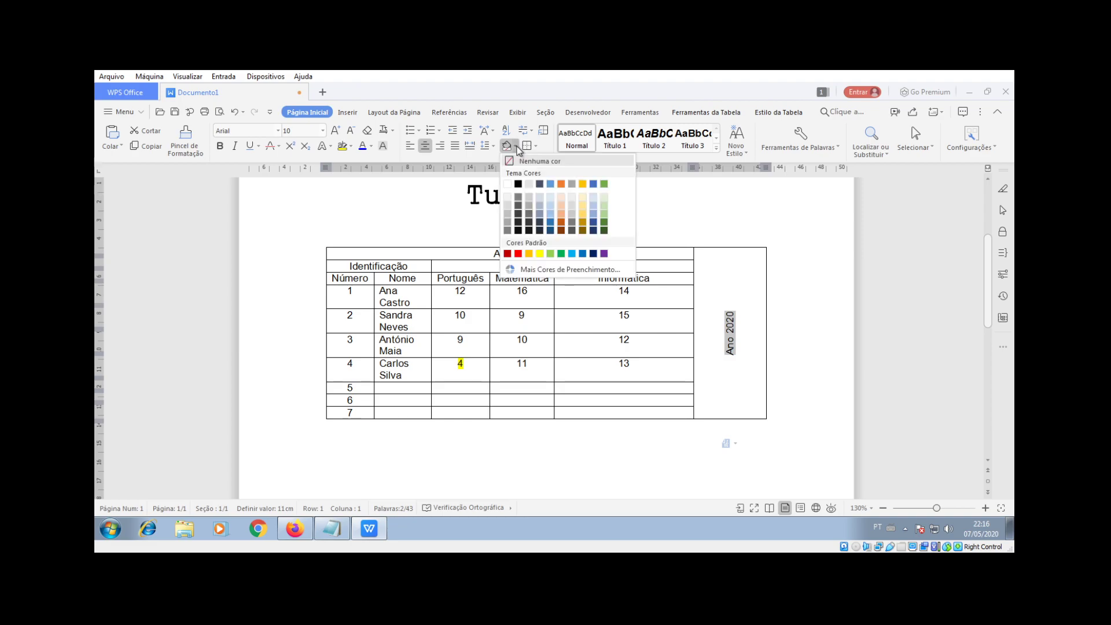
left_click(550, 206)
left_click(734, 306)
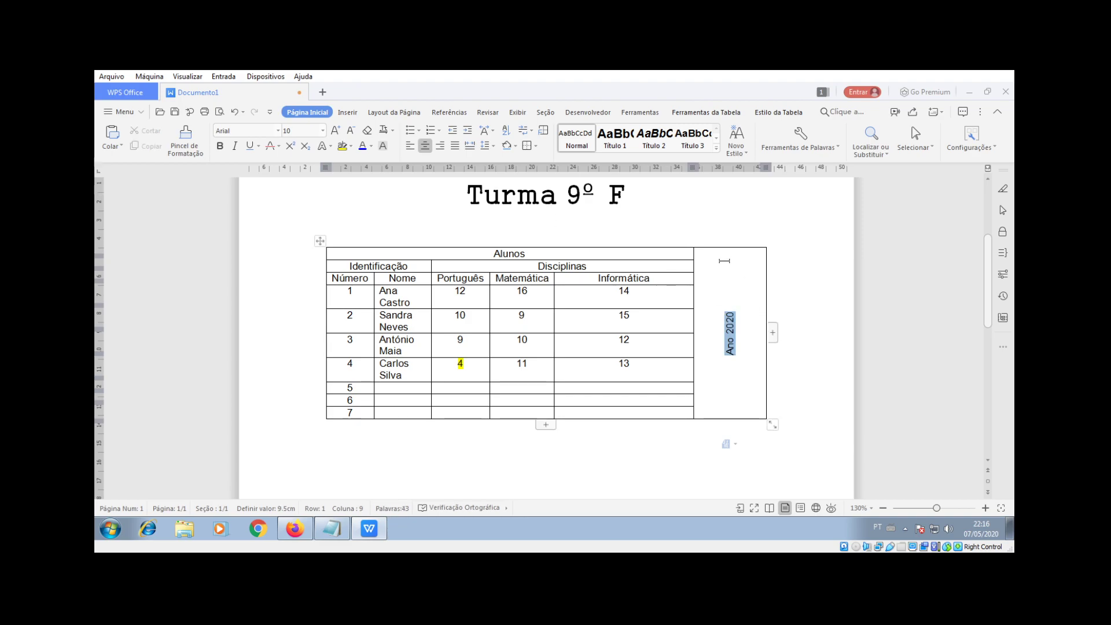
left_click(715, 244)
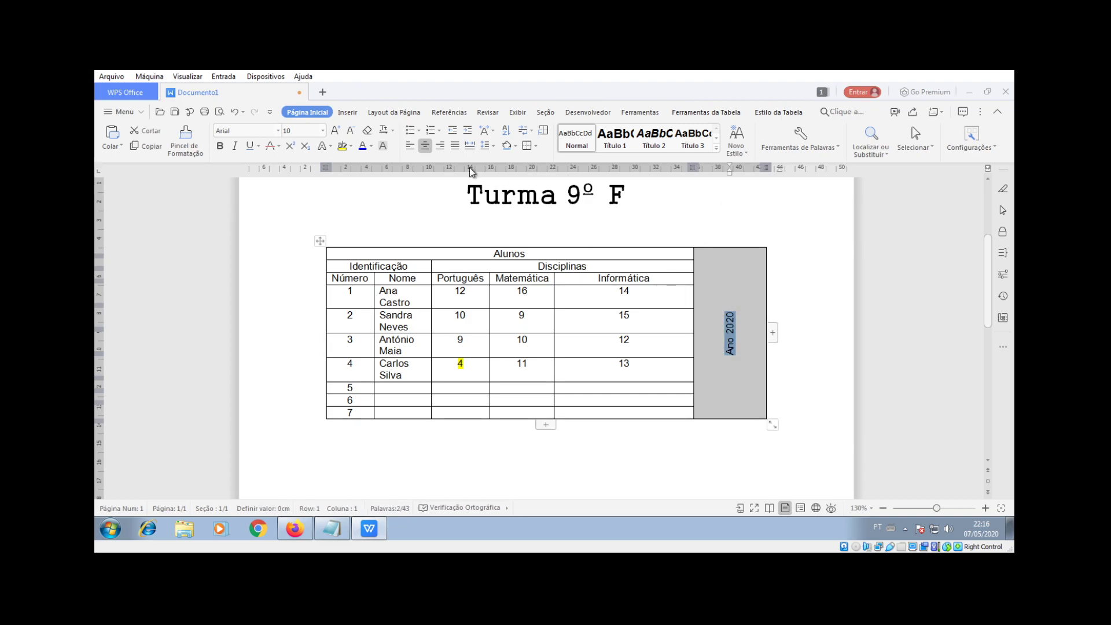
left_click(508, 145)
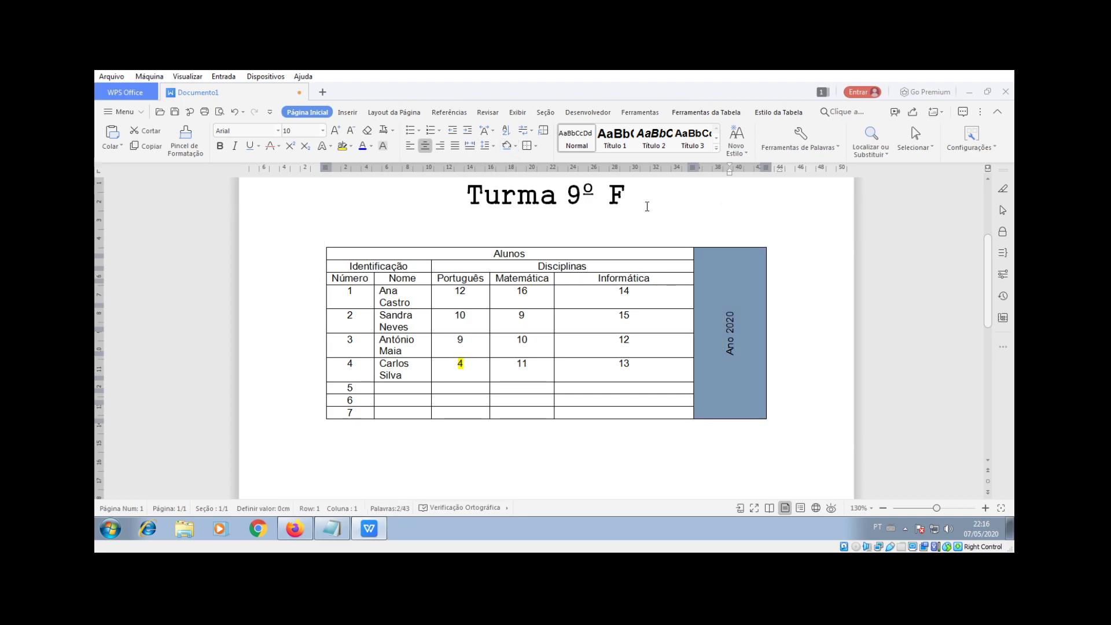
left_click(747, 286)
left_click(416, 254)
Step: Fill the Alunos header row with orange shading
left_click(311, 259)
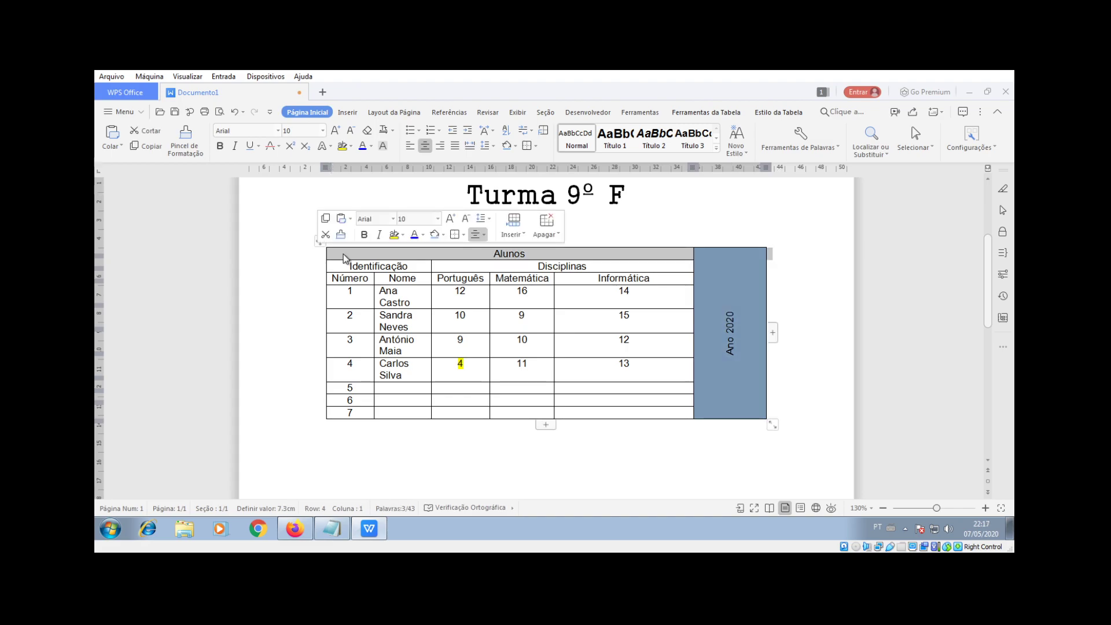
left_click(308, 259)
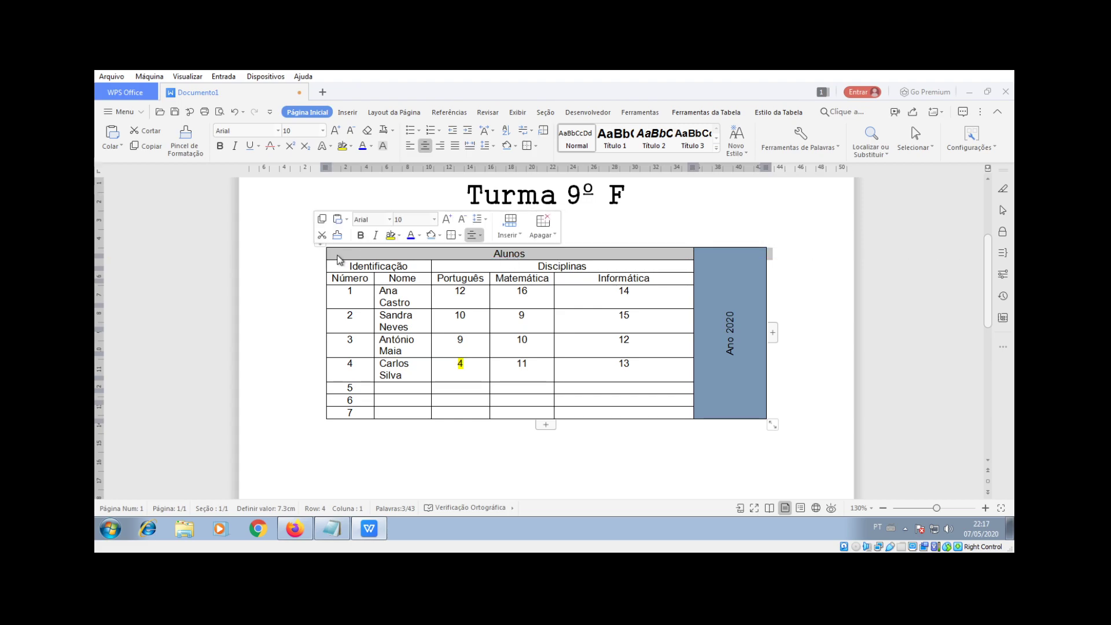
double_click(328, 257)
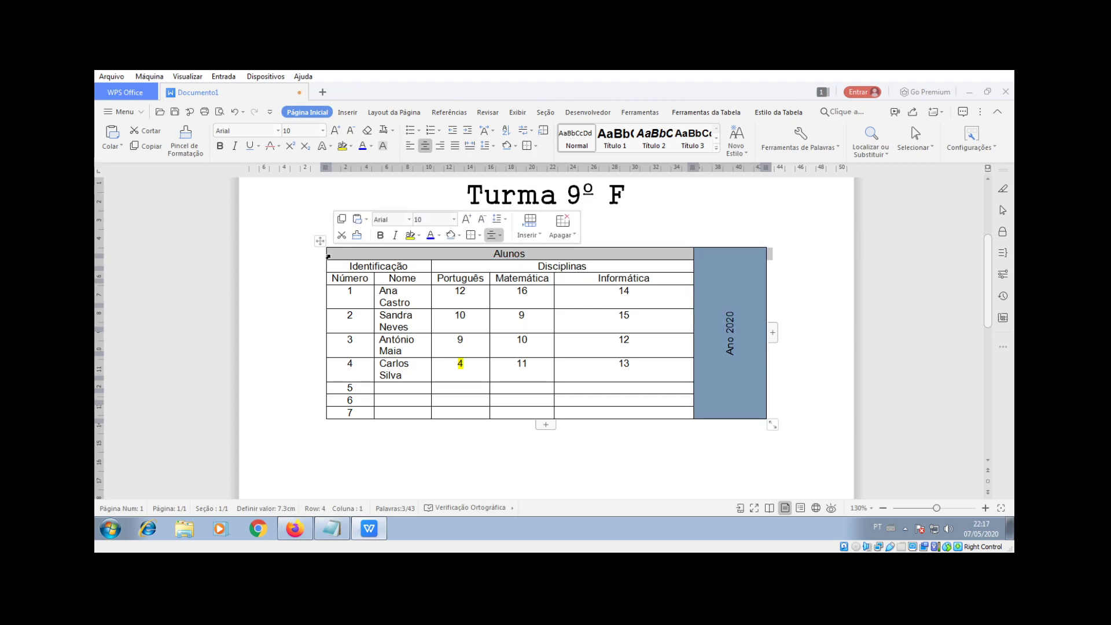
left_click(516, 146)
left_click(560, 184)
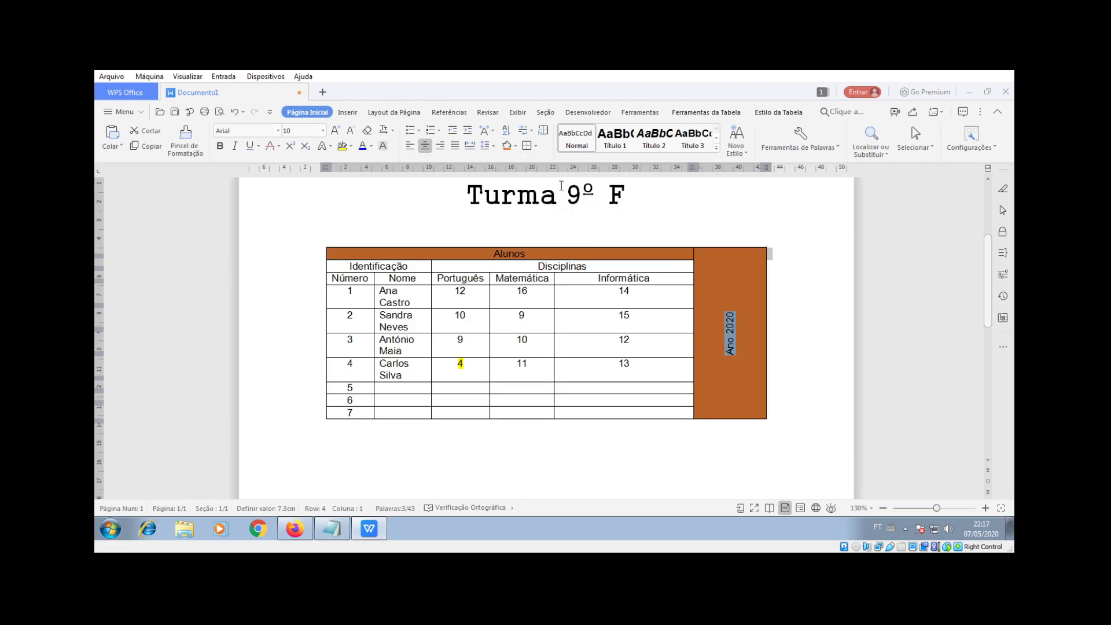
left_click(734, 280)
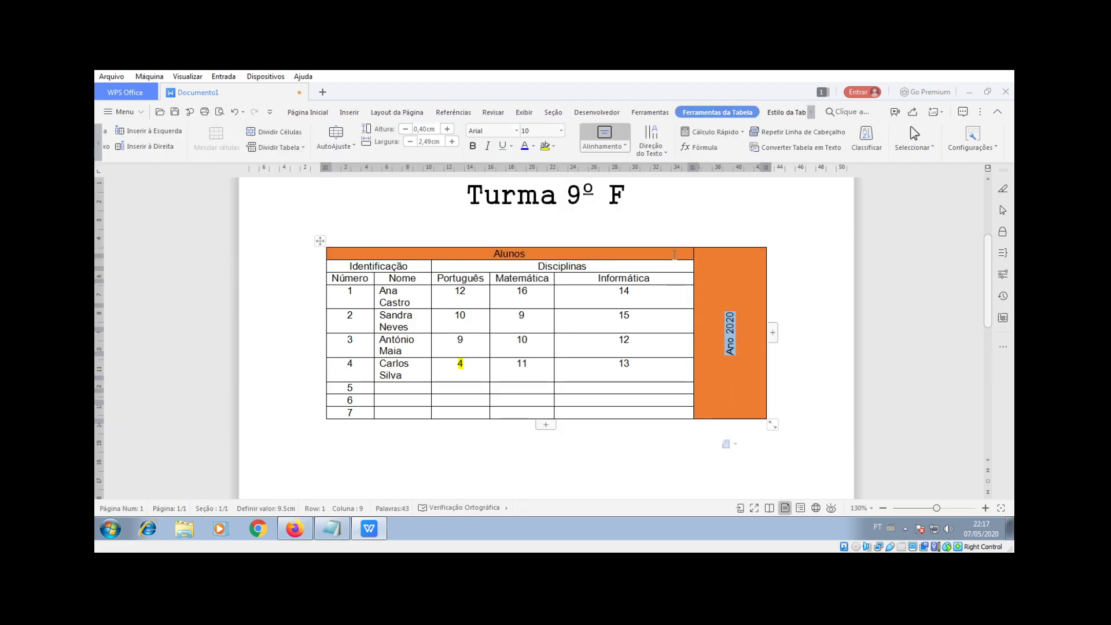
Step: Change the Ano 2020 column's shading to light blue
left_click(333, 240)
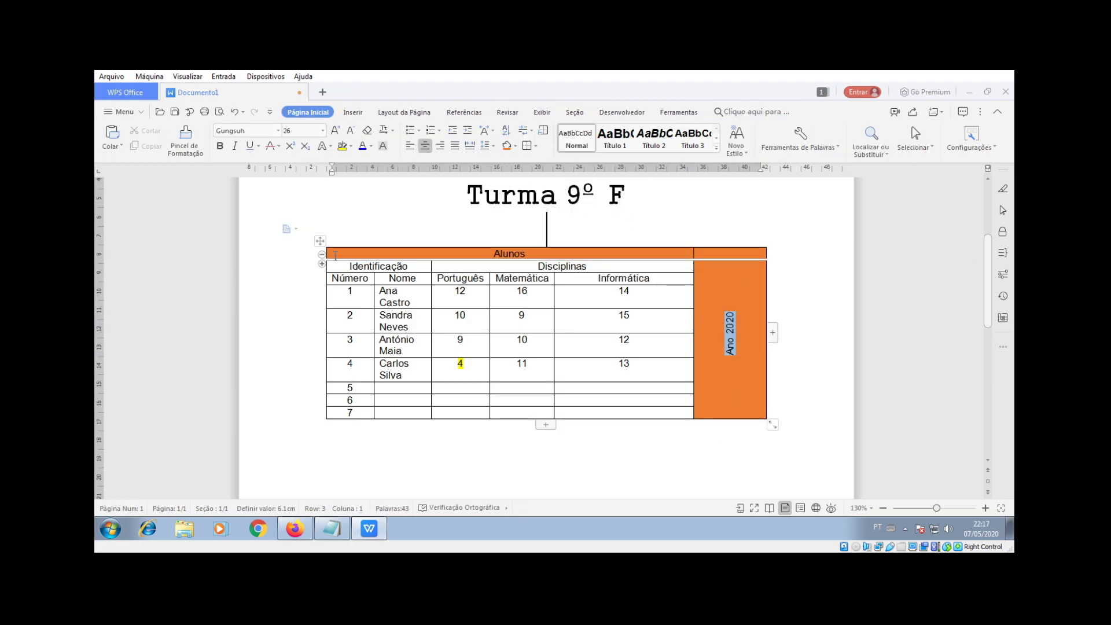
left_click(741, 278)
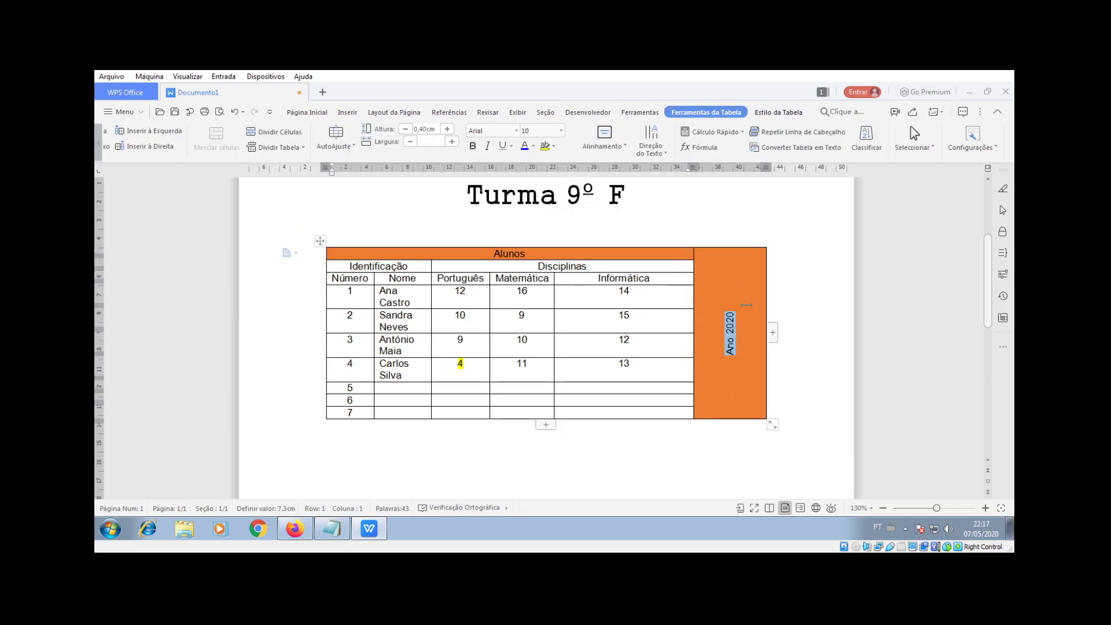
left_click(732, 246)
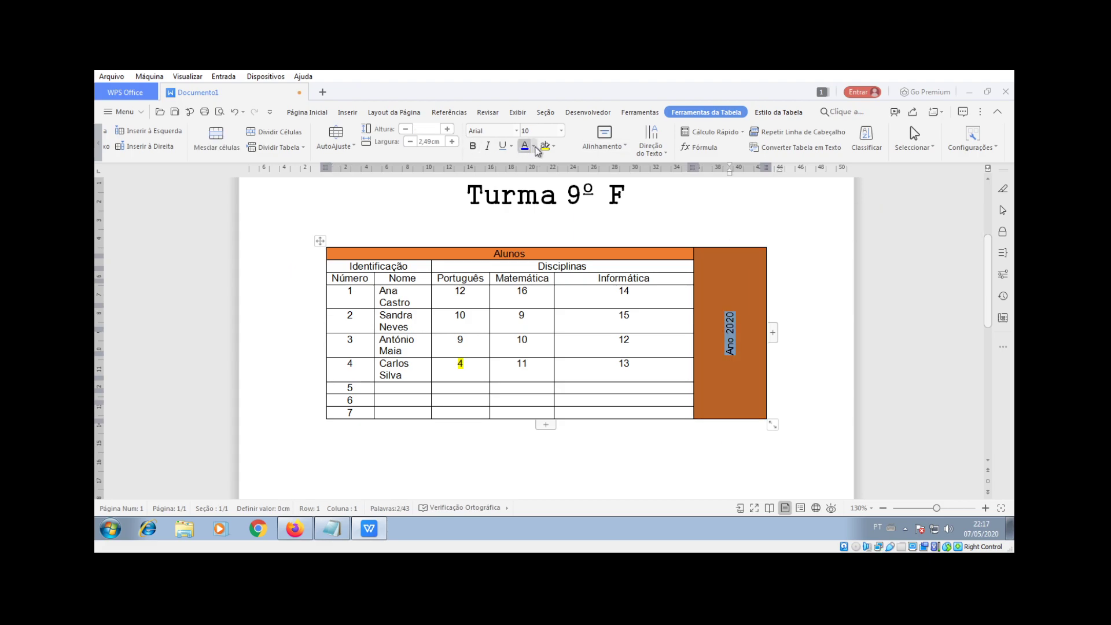
left_click(307, 111)
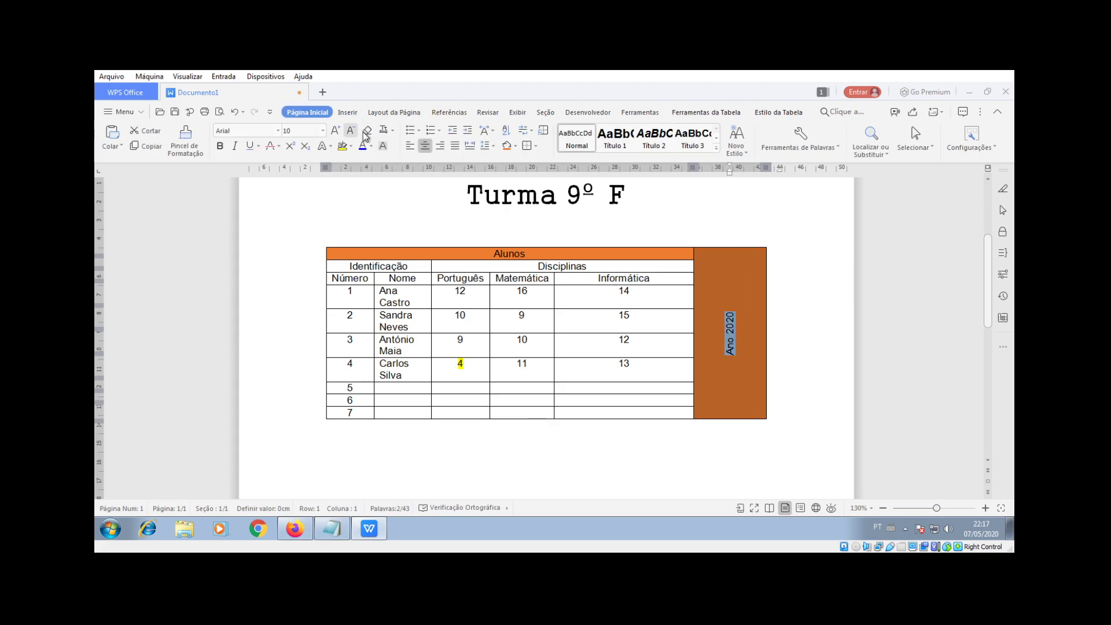
left_click(515, 145)
left_click(548, 206)
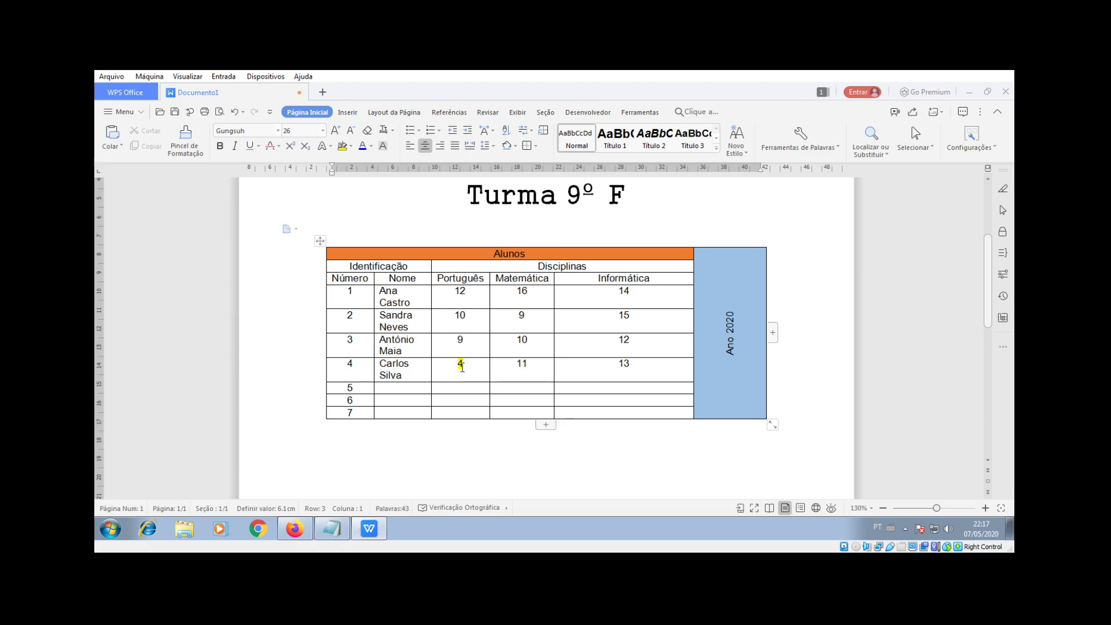
Step: Widen the Matemática, Português and Nome columns so each student's name fits one line
left_click_drag(555, 295, 609, 295)
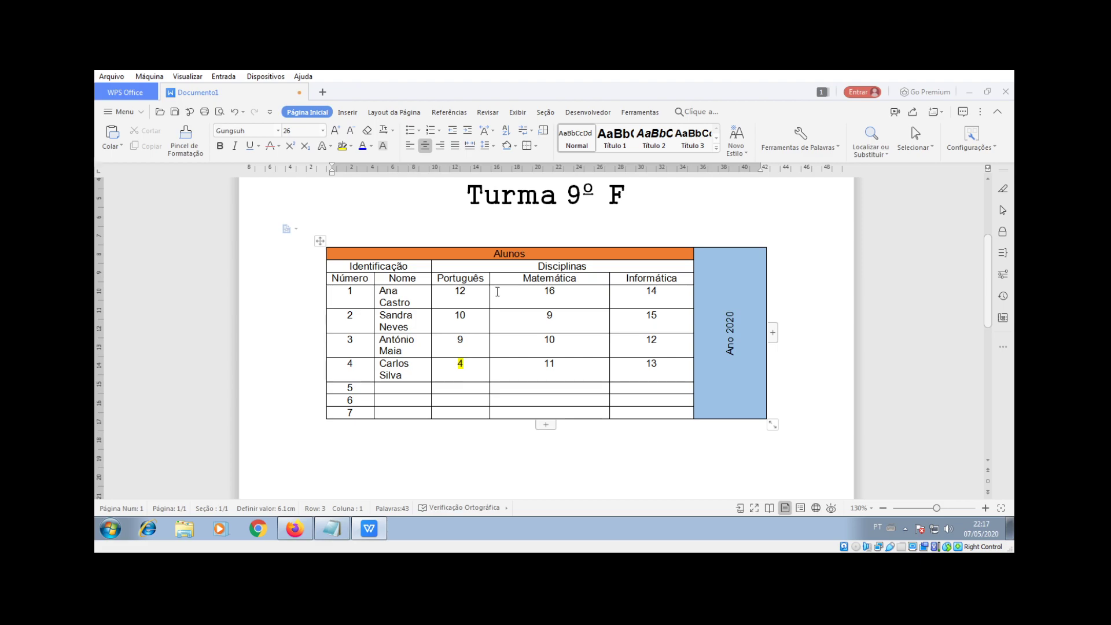
left_click_drag(490, 292, 534, 292)
left_click_drag(431, 285, 475, 285)
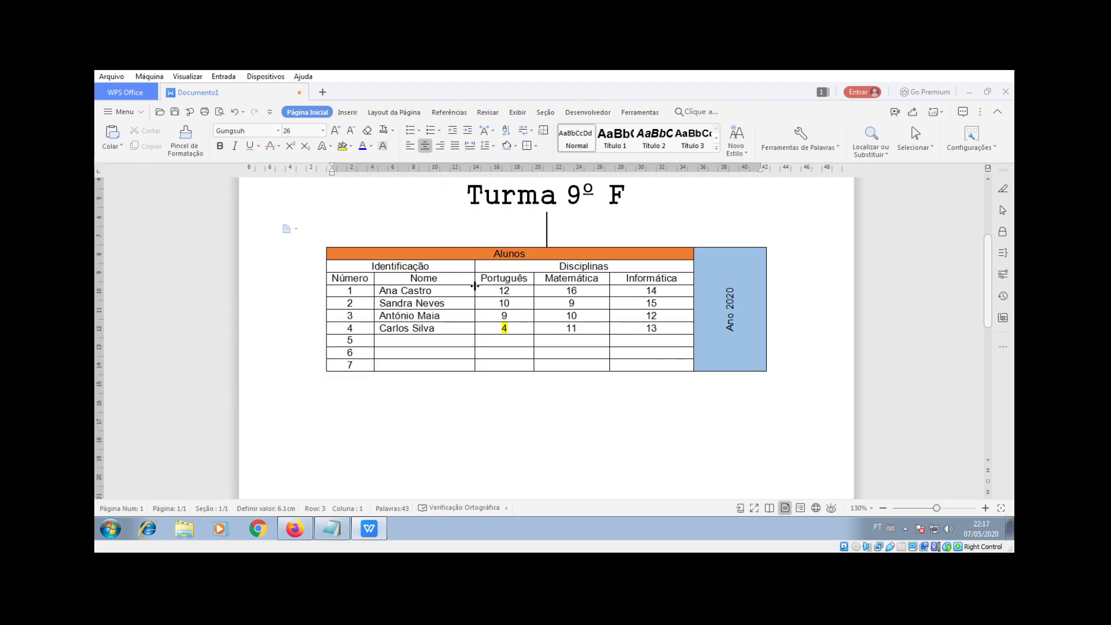
left_click(512, 419)
scroll(510, 428, "up", 5)
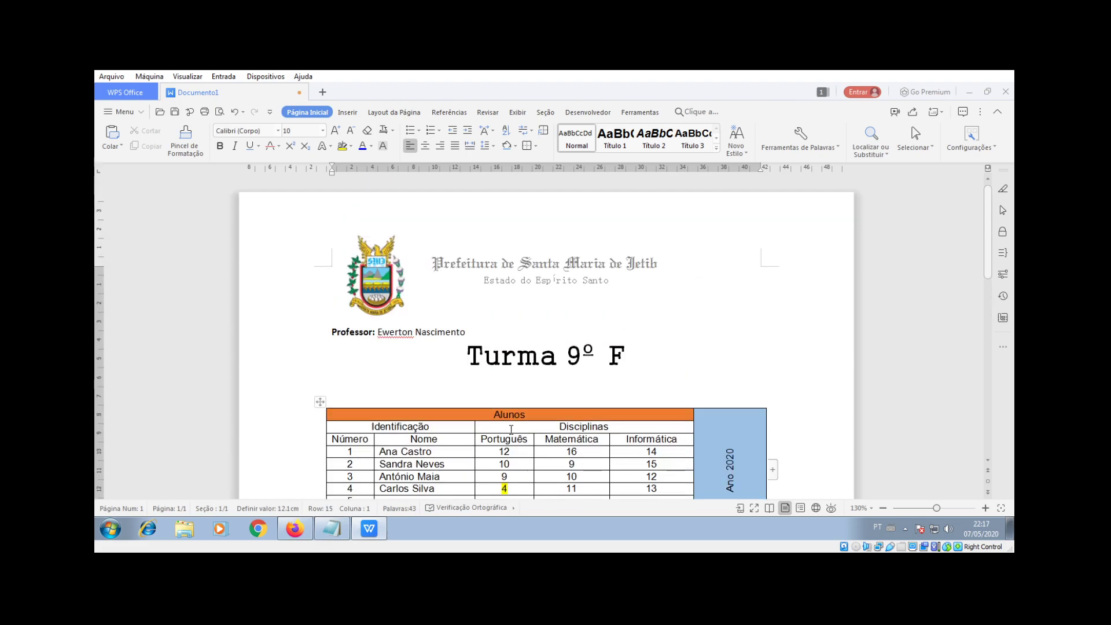
scroll(511, 430, "down", 3)
scroll(509, 427, "down", 1)
scroll(509, 427, "up", 1)
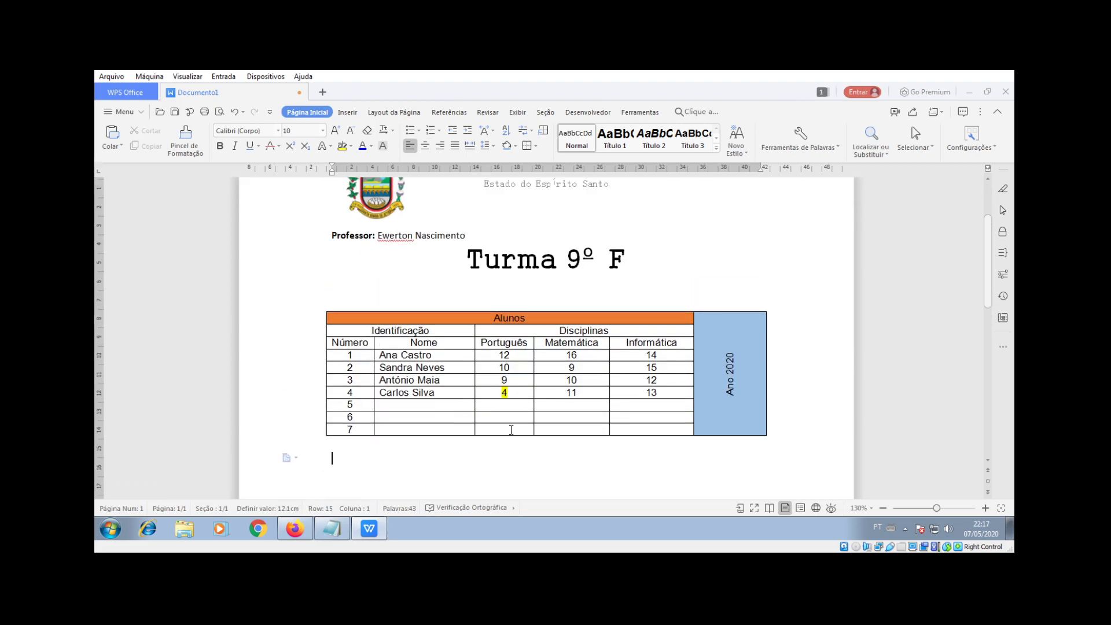
Step: Add a blank line below the Professor line and save the document as Tabela.docx
left_click(495, 238)
key("Return")
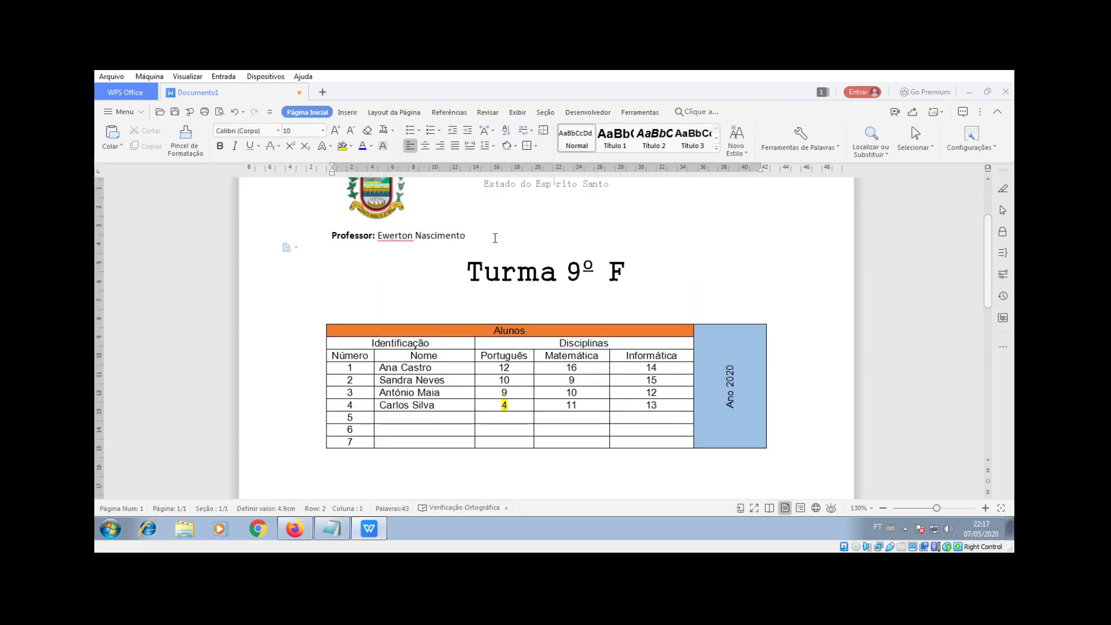
left_click(175, 114)
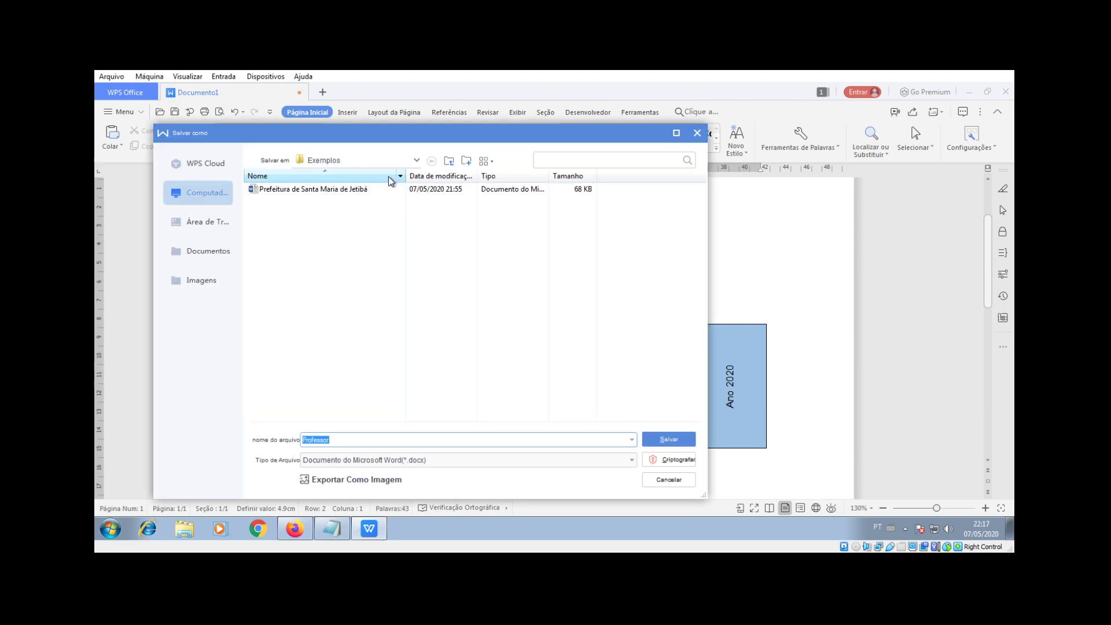
key("BackSpace")
key("ctrl+z")
type("Tabela")
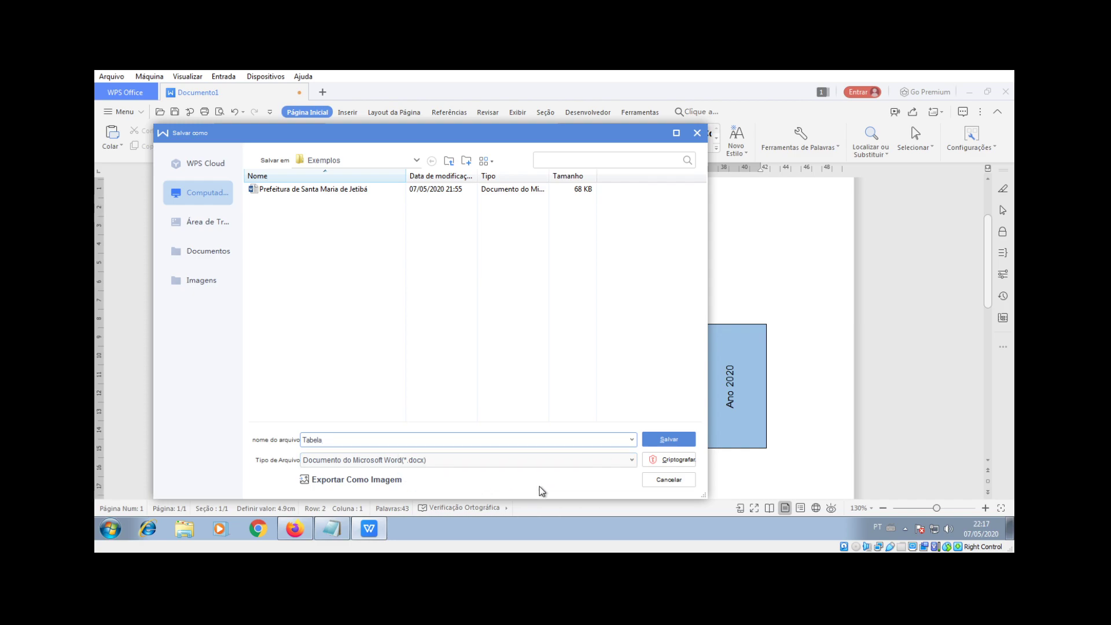
left_click(633, 463)
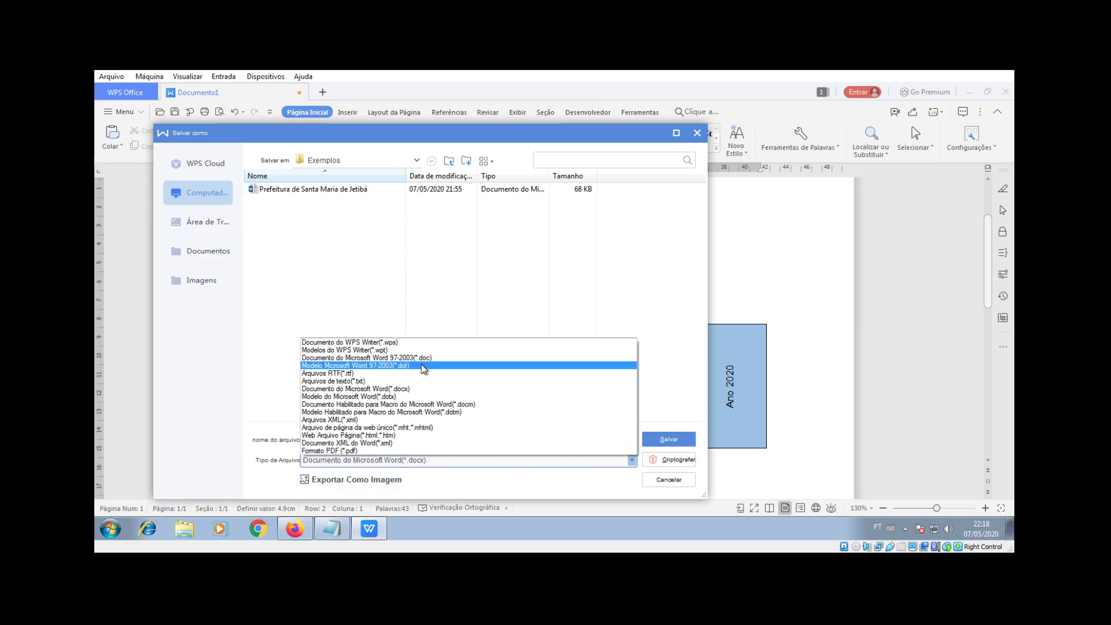
left_click(497, 304)
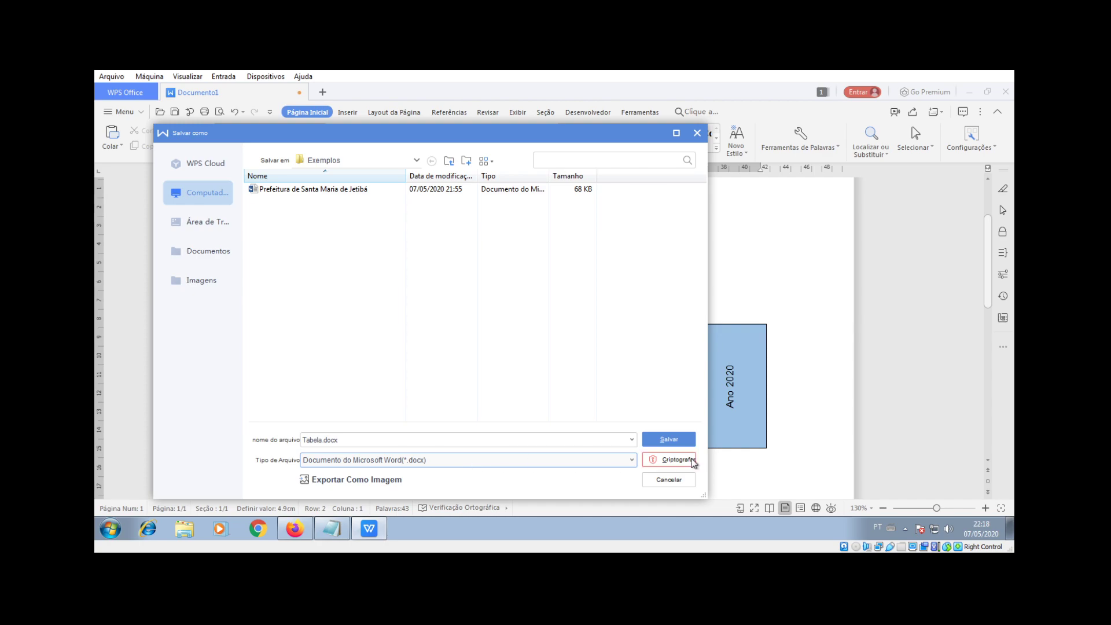
left_click(675, 441)
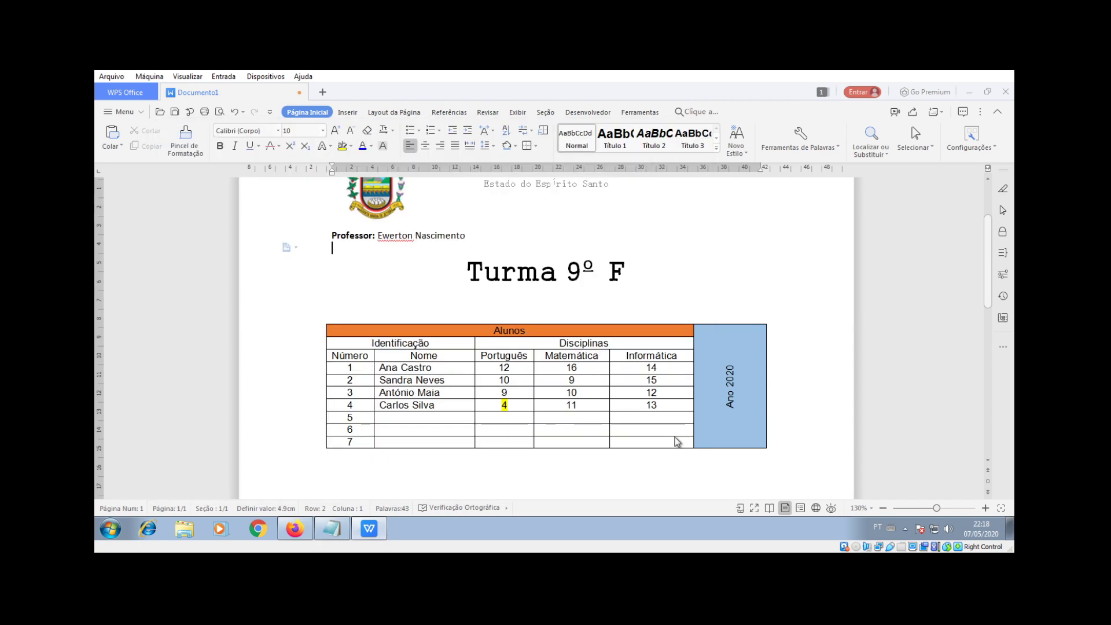
Step: Save a PDF copy named TabelaPDF 1 via Save As, then minimize Writer
left_click(724, 266)
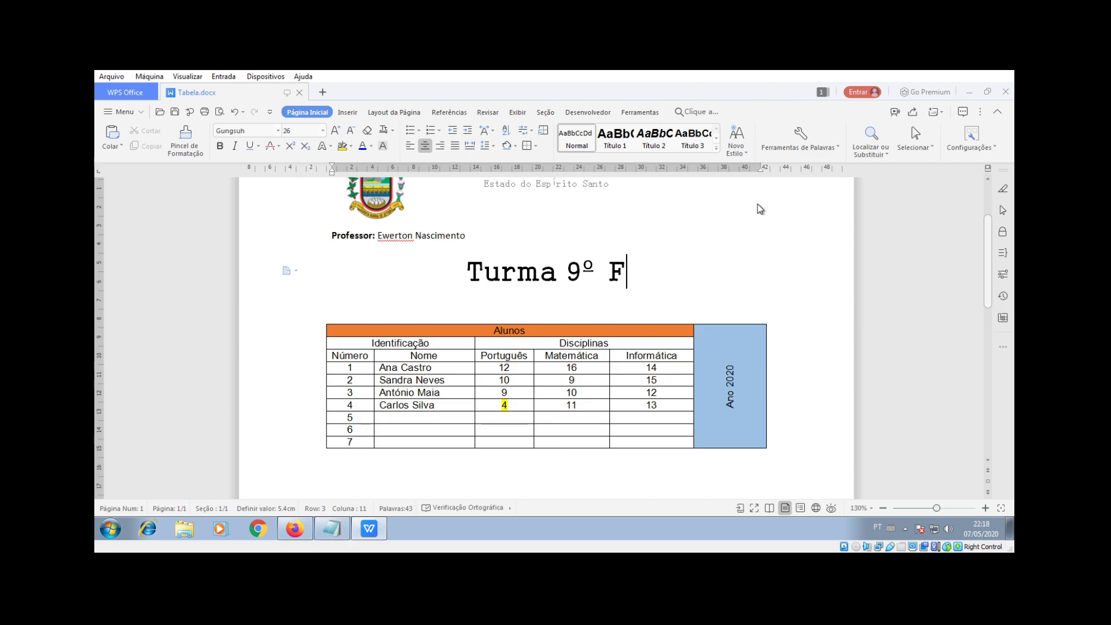
scroll(484, 285, "up", 3)
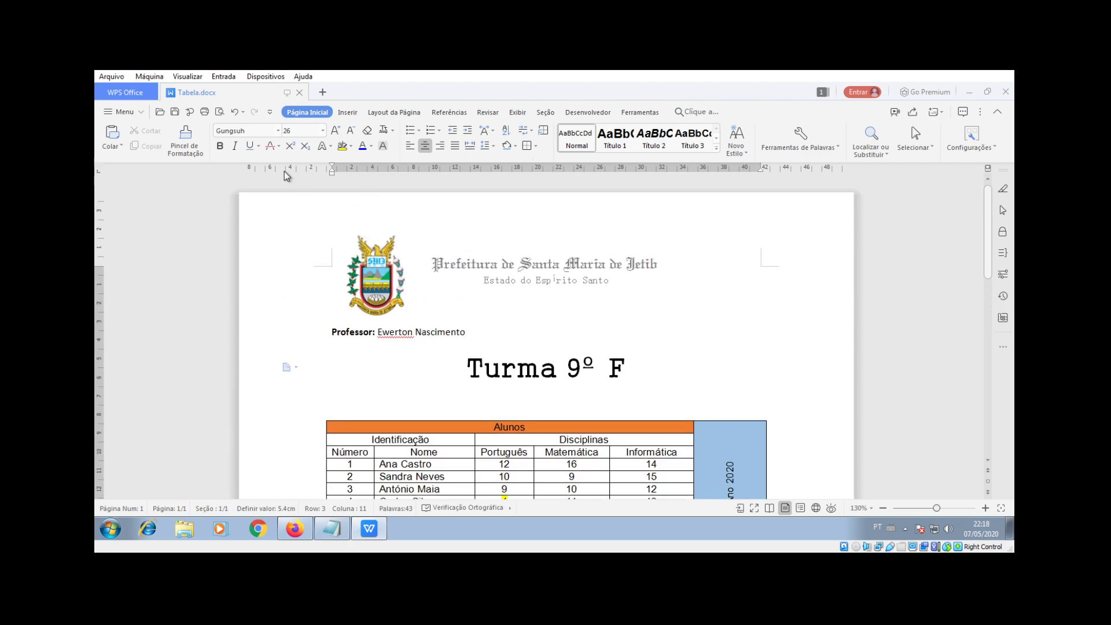
left_click(119, 114)
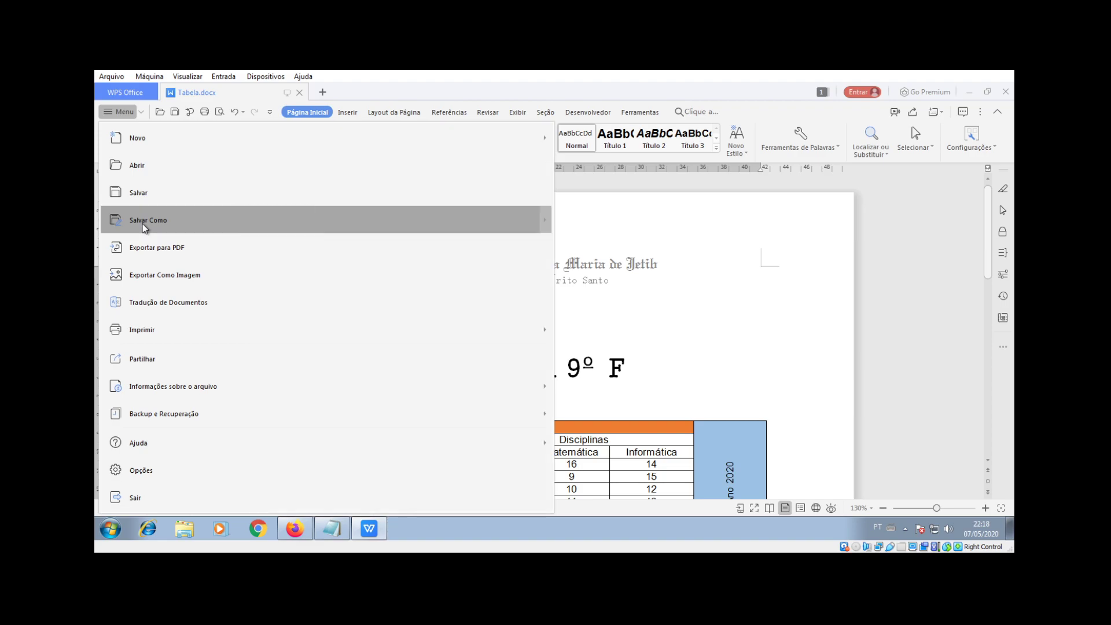
left_click(142, 223)
left_click(421, 460)
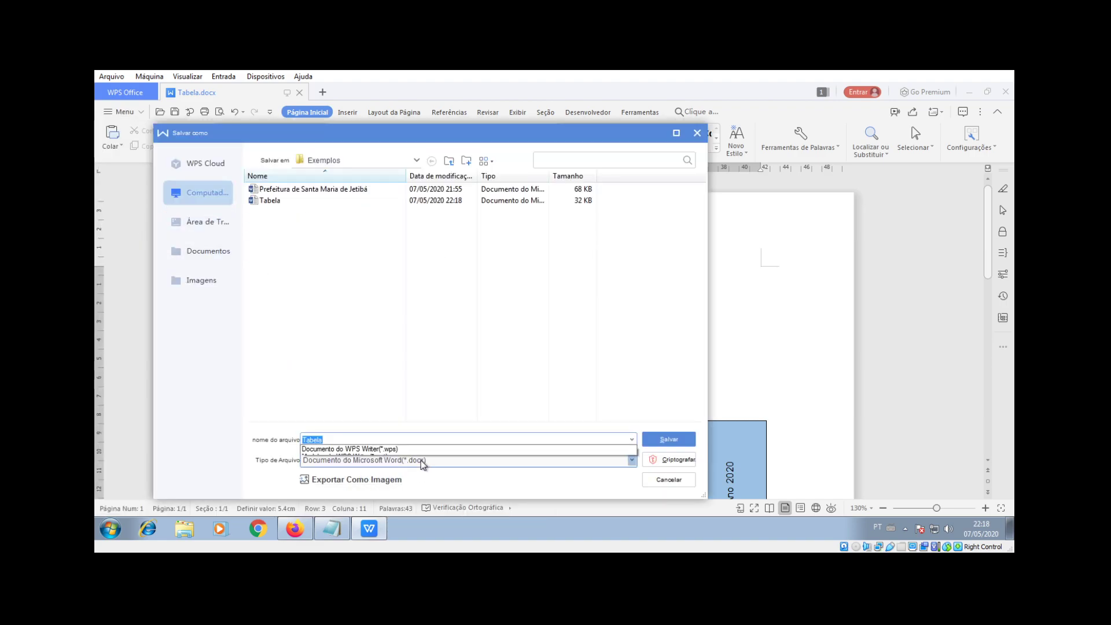
left_click(359, 450)
double_click(339, 439)
left_click(339, 439)
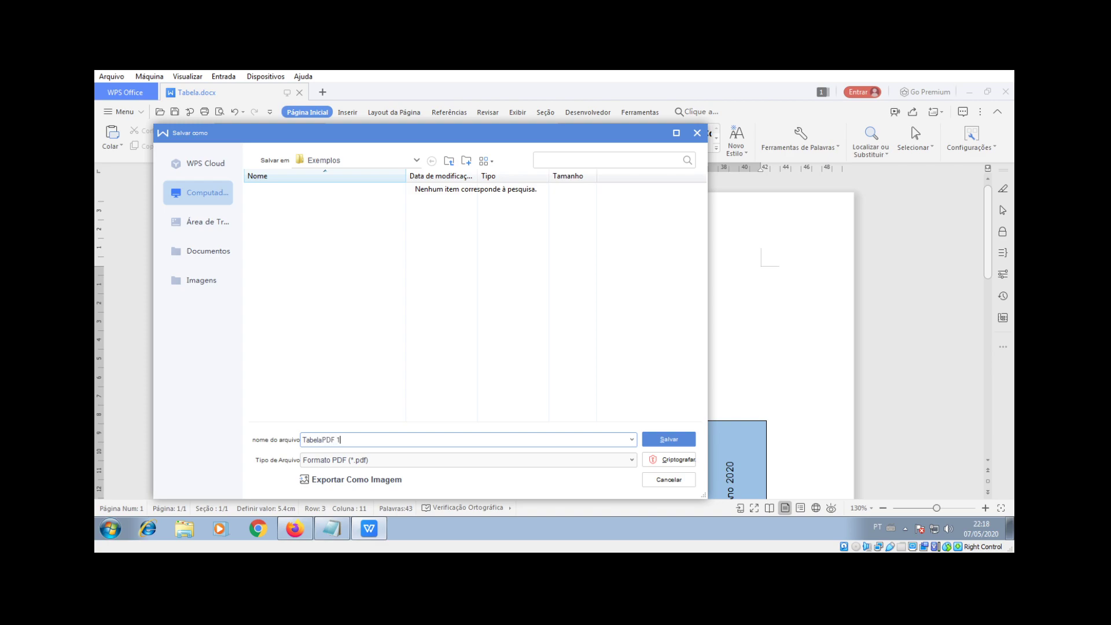
left_click(685, 438)
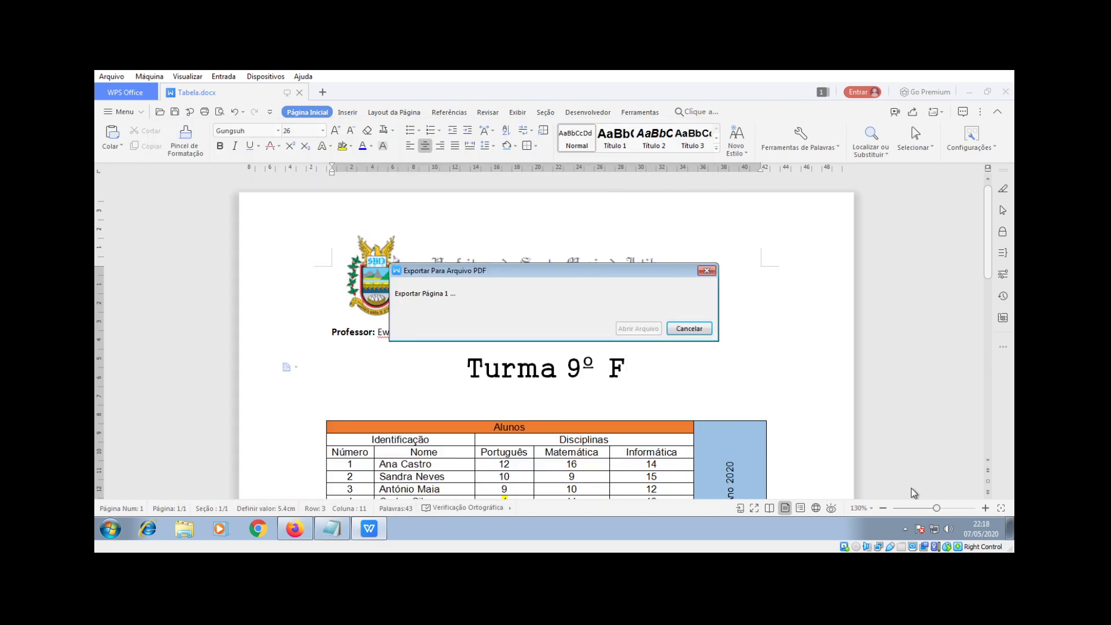
left_click(1009, 528)
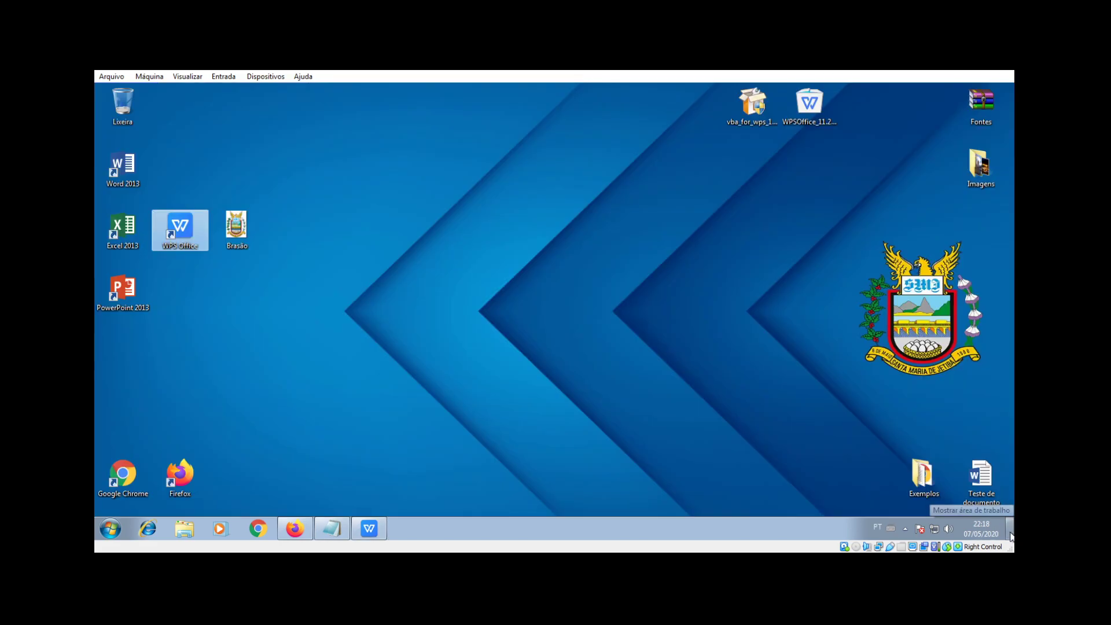
Step: Open the Exemplos desktop folder and open TabelaPDF 1 with Abrir
double_click(924, 475)
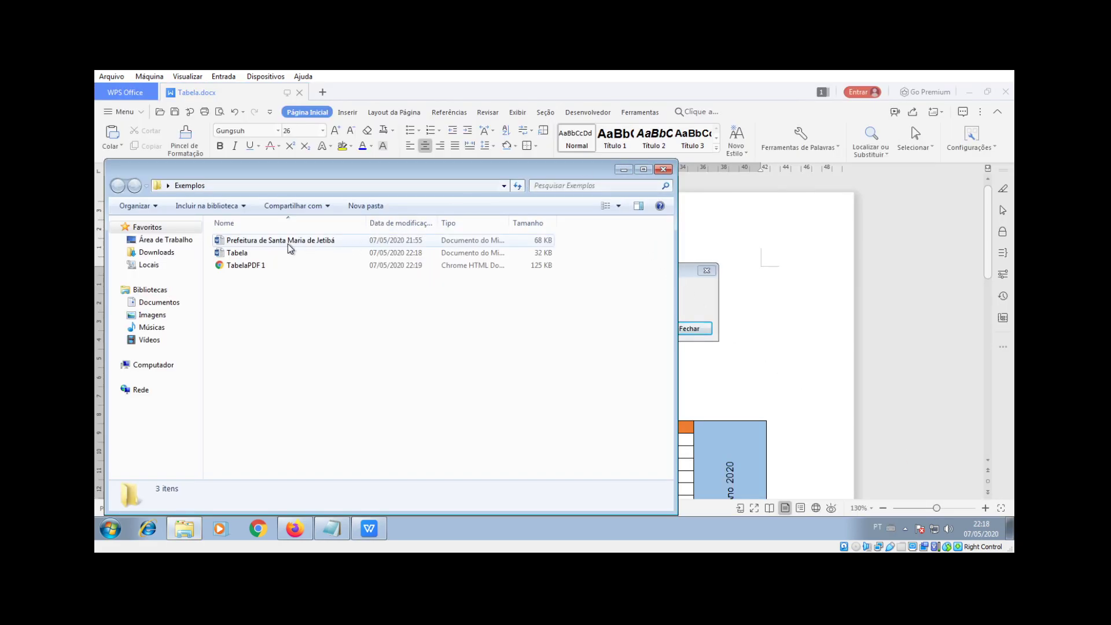
right_click(237, 270)
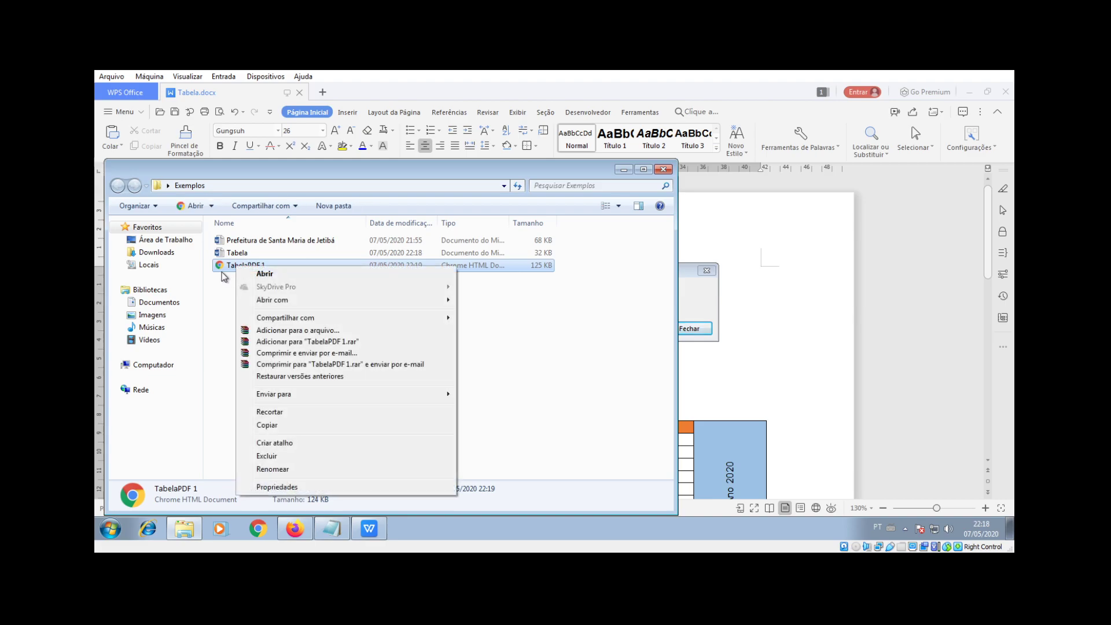
left_click(223, 268)
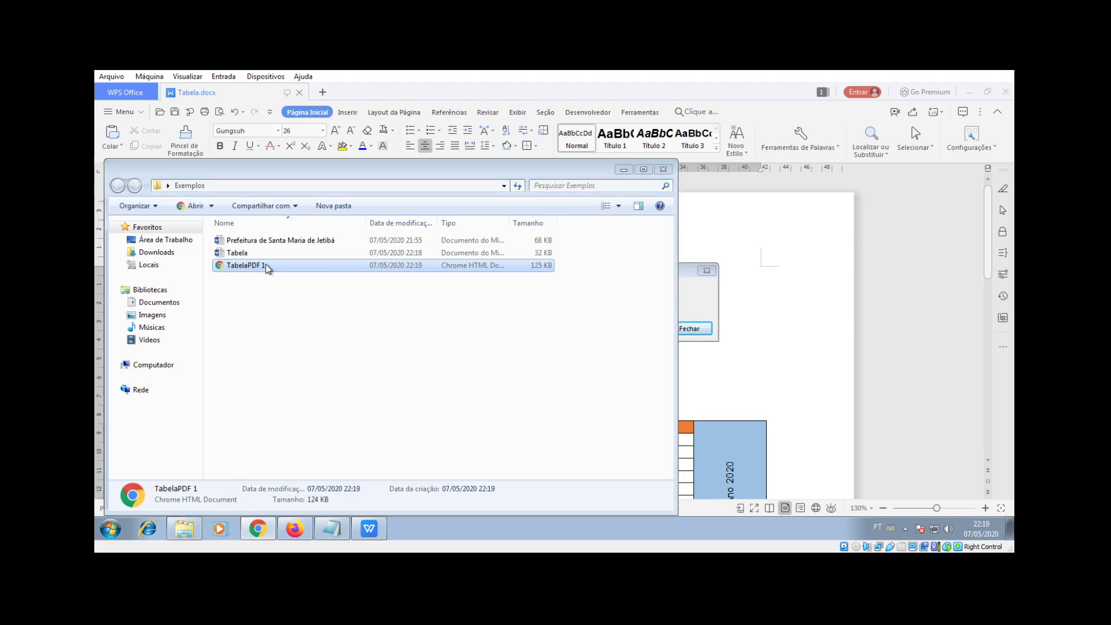
Step: Maximize the TabelaPDF 1 preview in Chrome, dismiss the default-browser notice, then close Chrome
left_click_drag(445, 210, 496, 167)
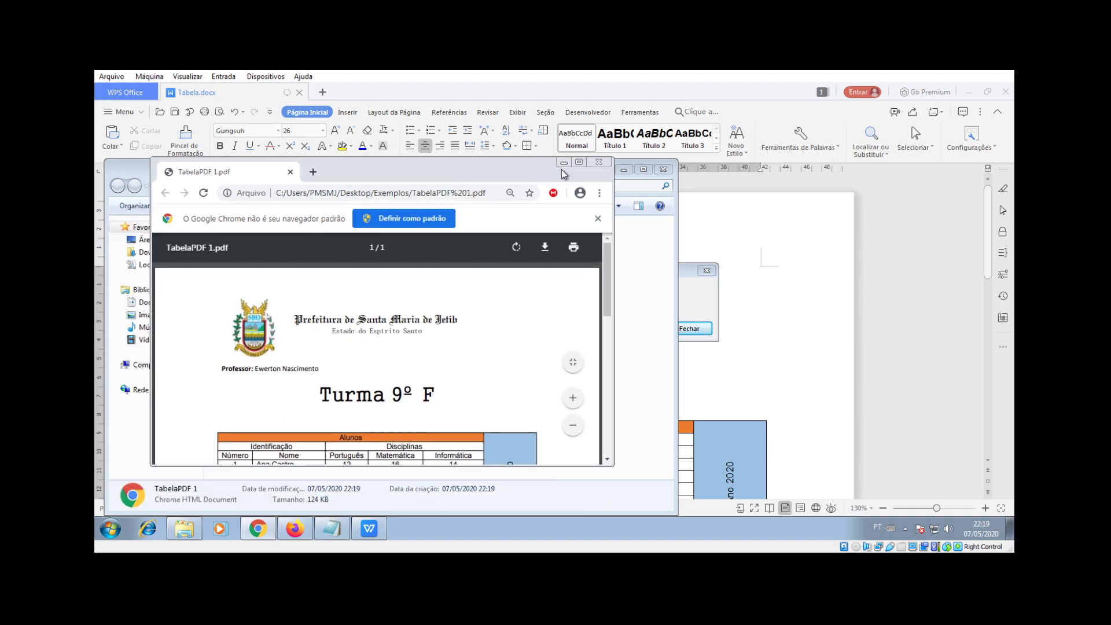
left_click(578, 162)
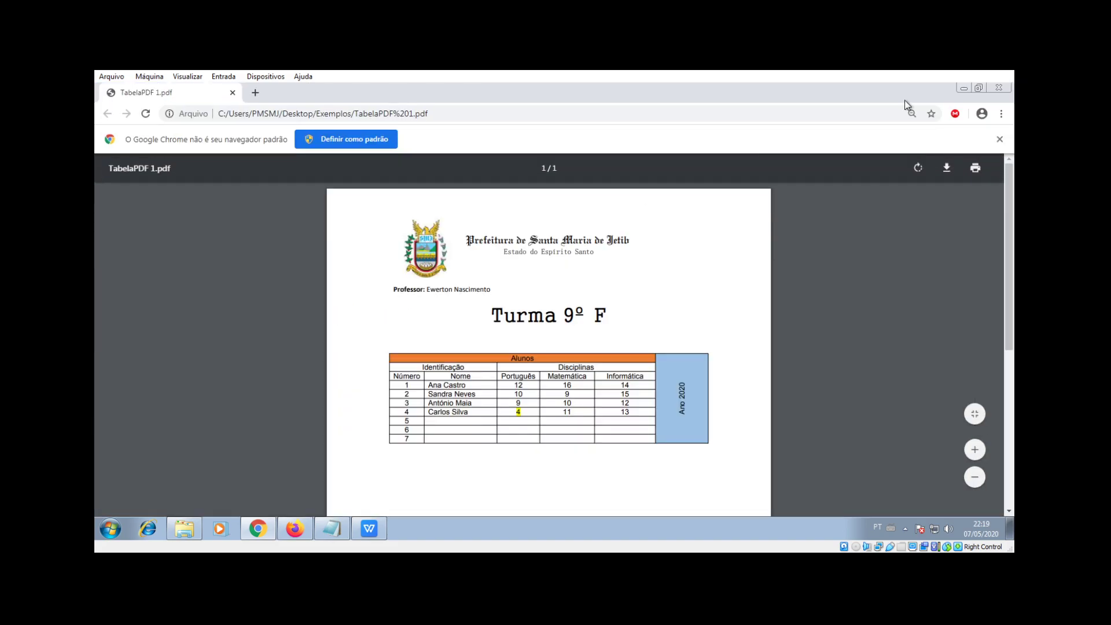
left_click(1000, 140)
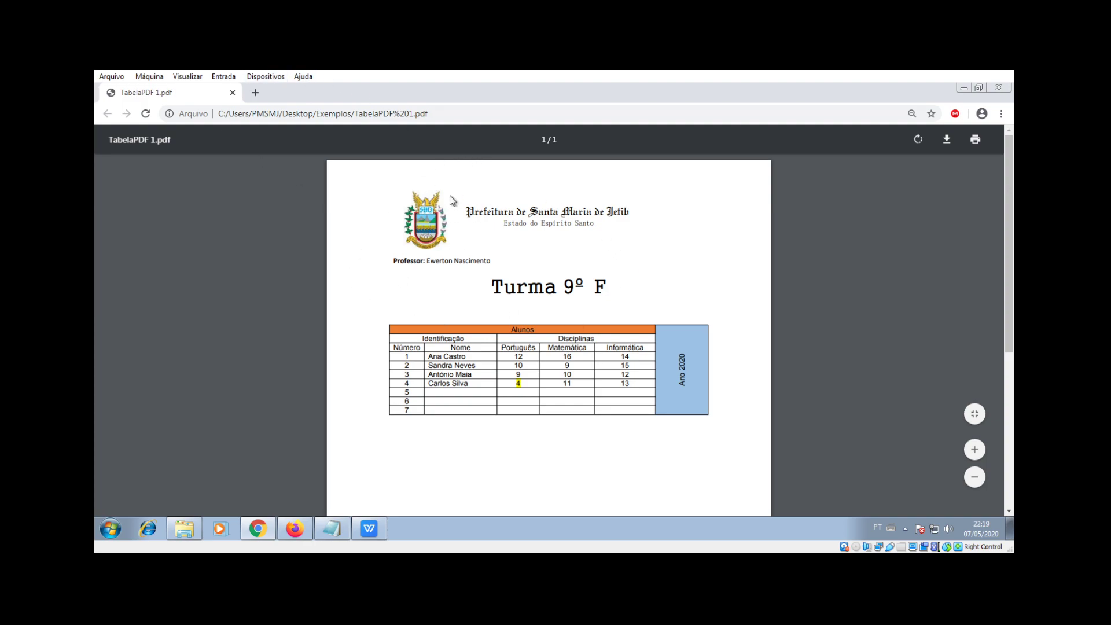
left_click(1001, 87)
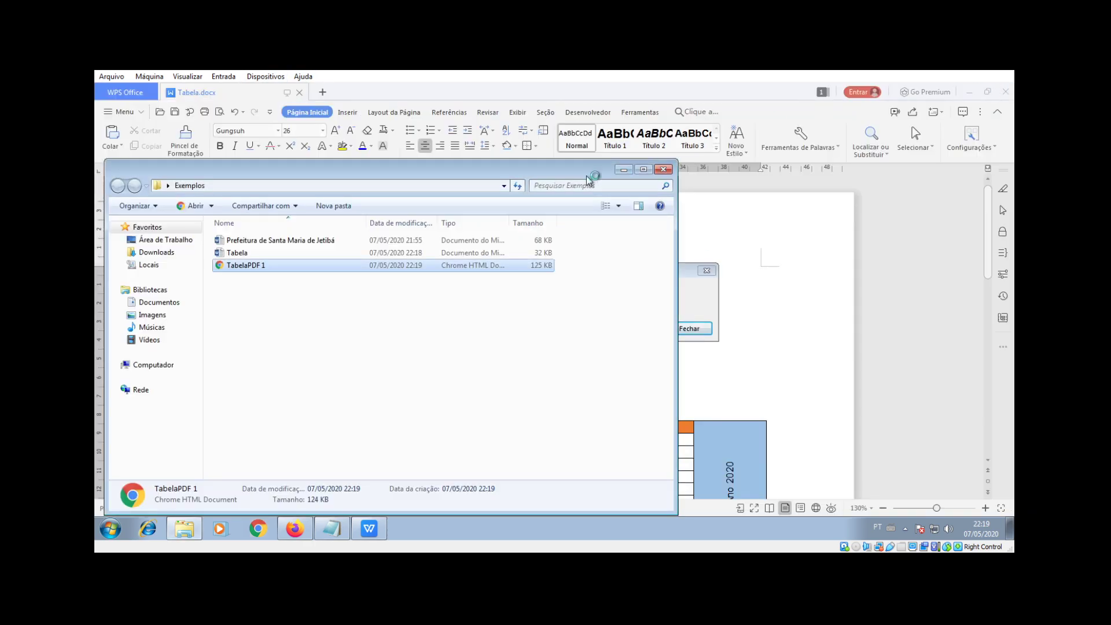
Step: Dismiss the export-completed message and open Export to PDF, keeping the Normal PDF type
left_click(717, 228)
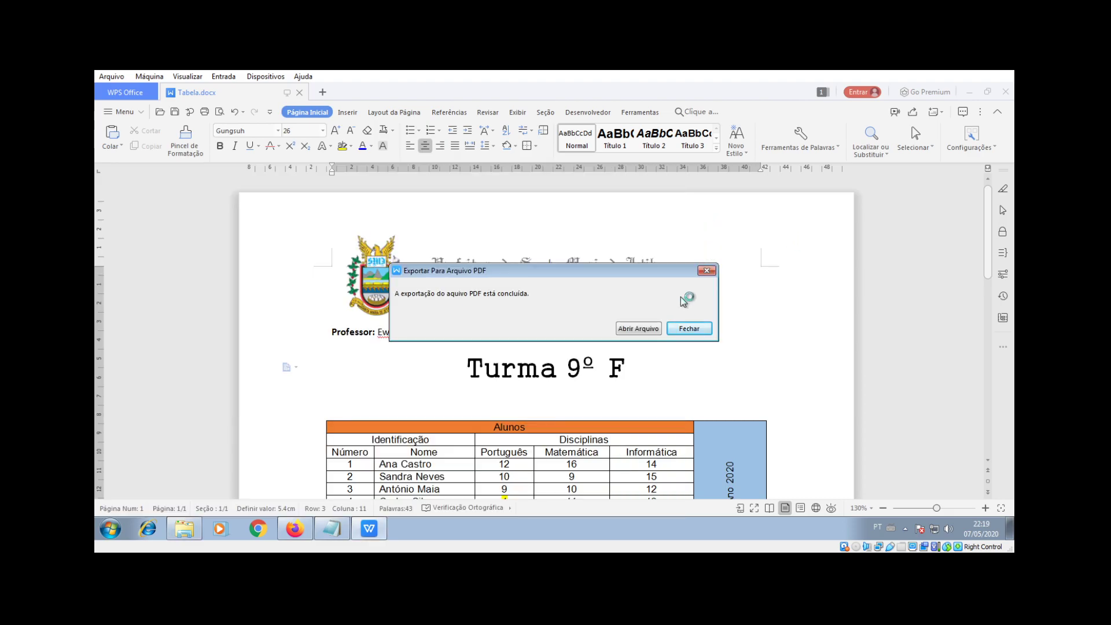
left_click(689, 328)
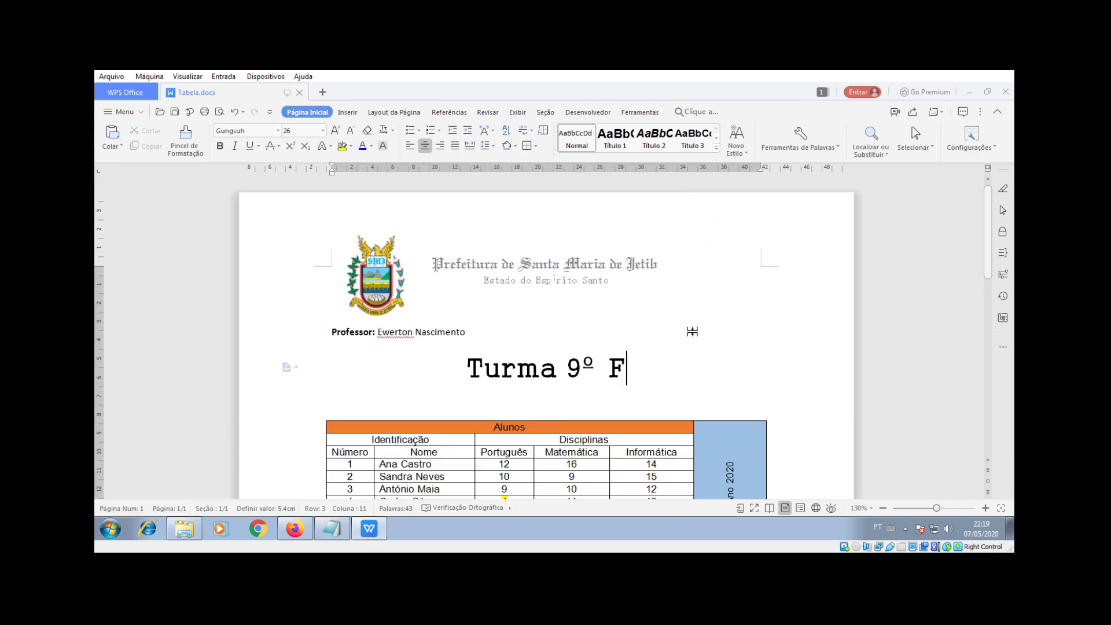
left_click(190, 112)
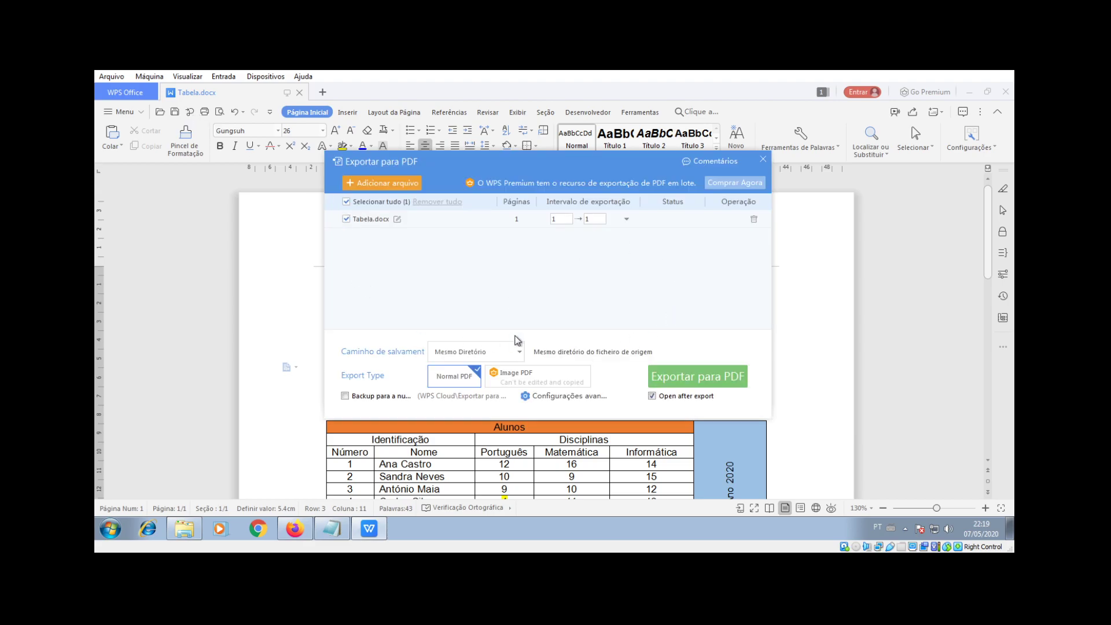
left_click(523, 382)
left_click(450, 377)
Step: Set the PDF save path to a custom directory, the Desktop (Área de Trabalho)
left_click(520, 354)
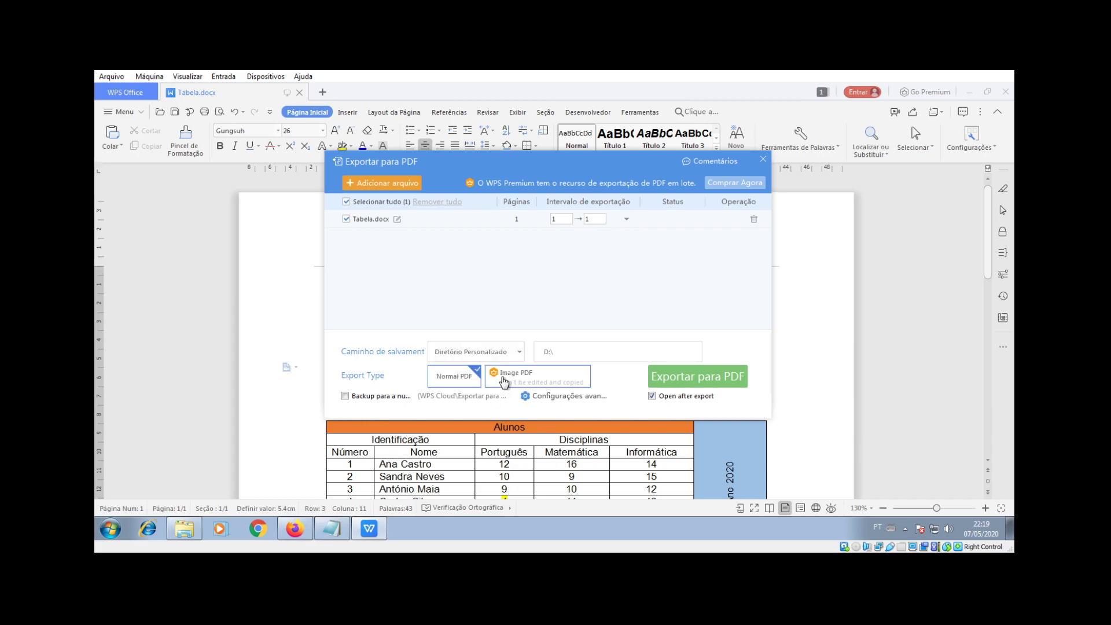
left_click(573, 351)
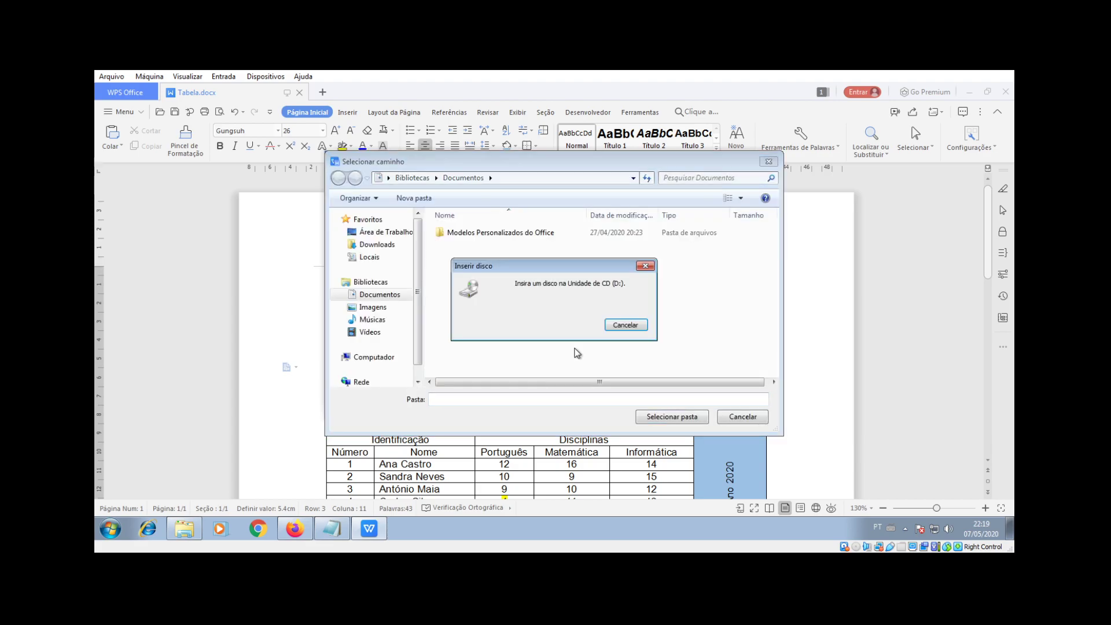
left_click(625, 324)
left_click_drag(417, 293, 421, 348)
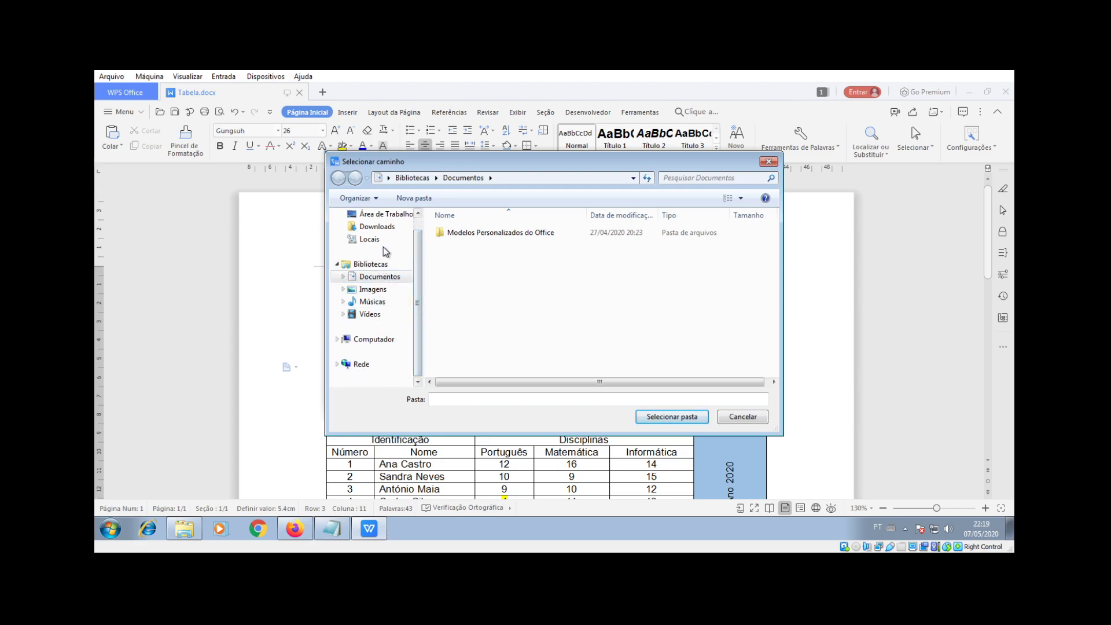
left_click(370, 214)
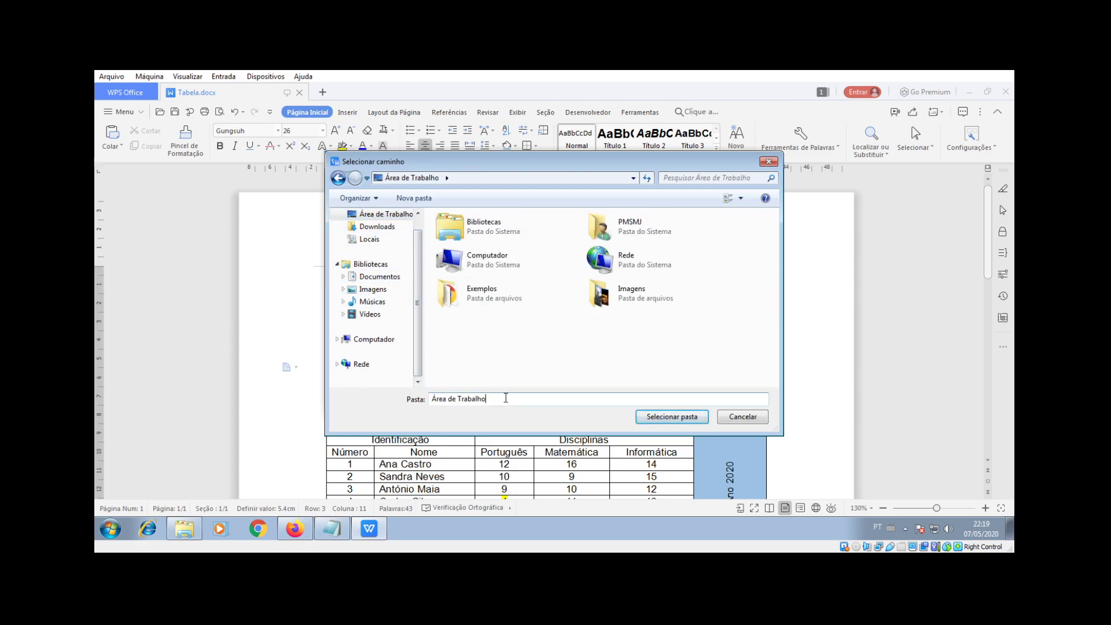
left_click_drag(506, 398, 366, 393)
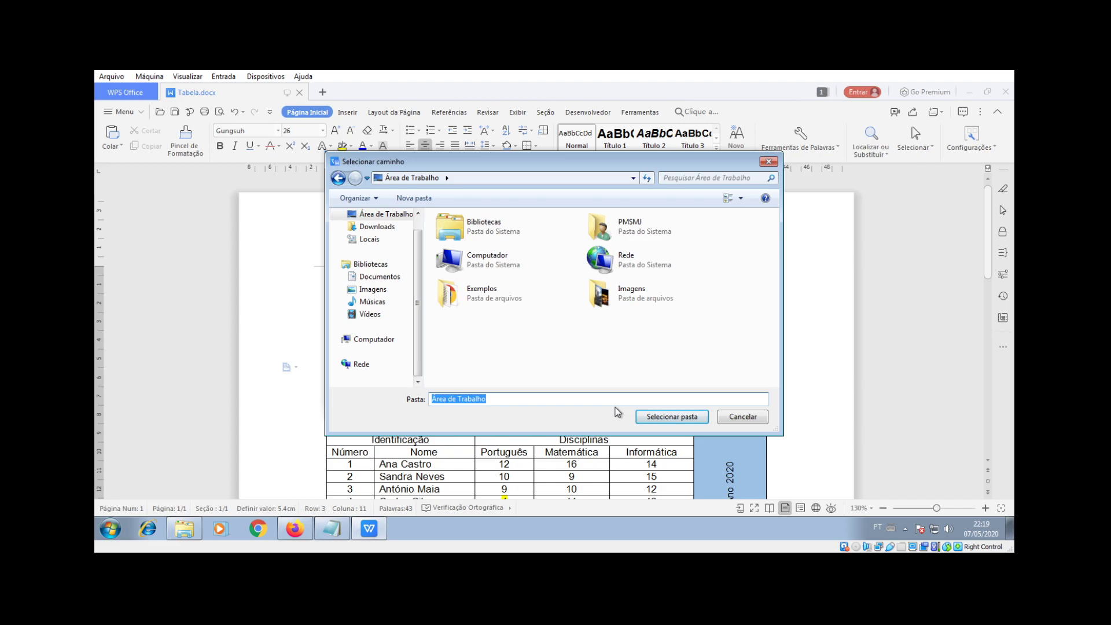
left_click(670, 417)
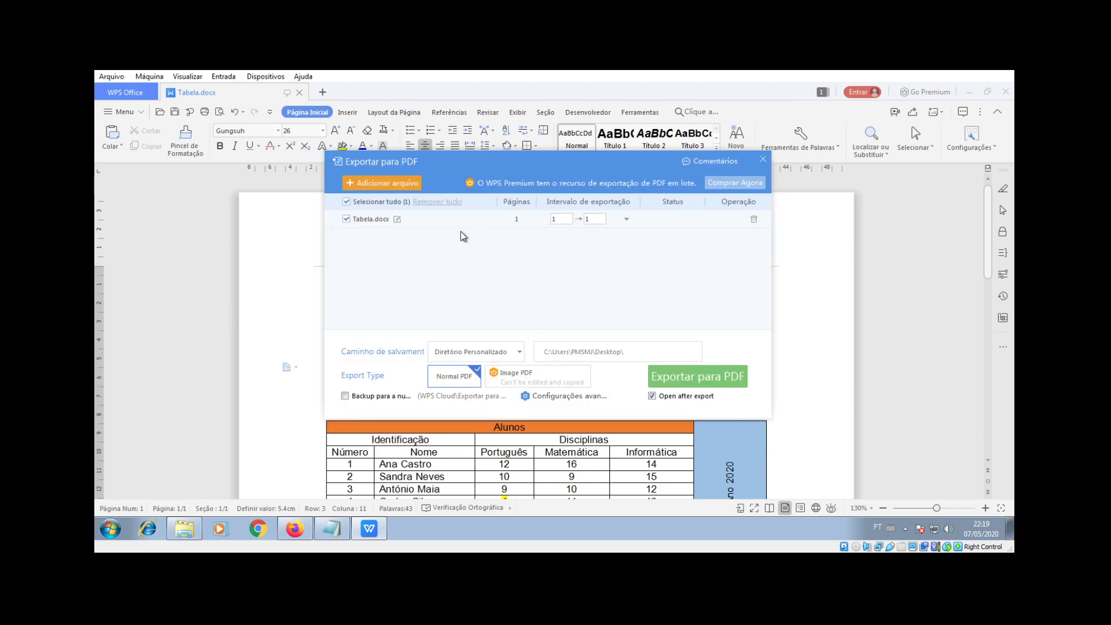
Step: Export Tabela.docx to PDF, then bring up Tabela.pdf to view the Turma 9º F table
left_click(692, 385)
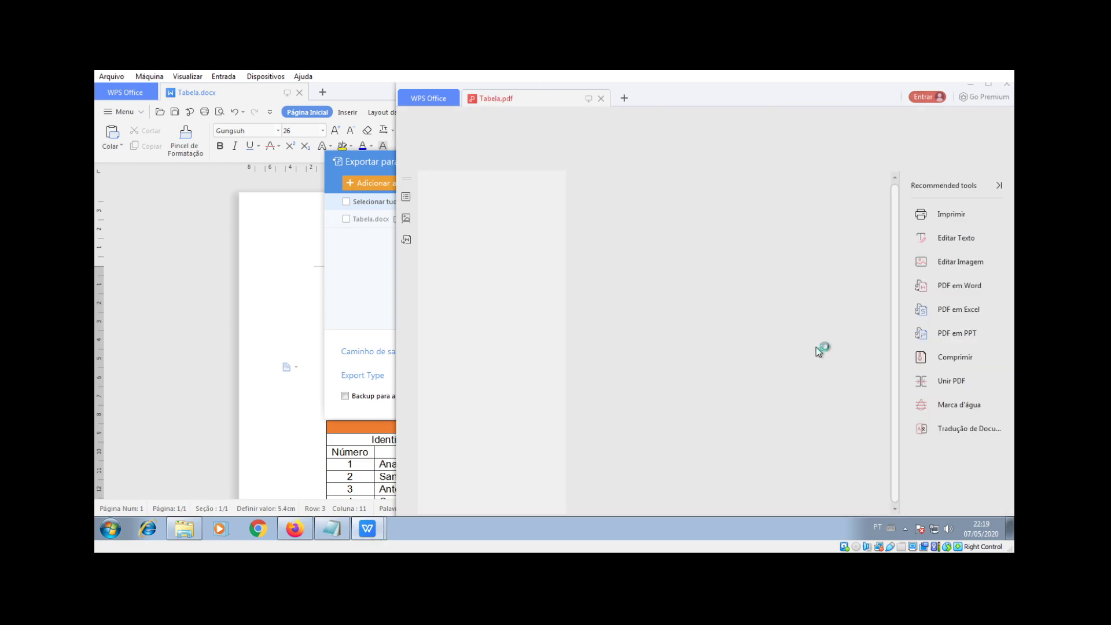
left_click(366, 157)
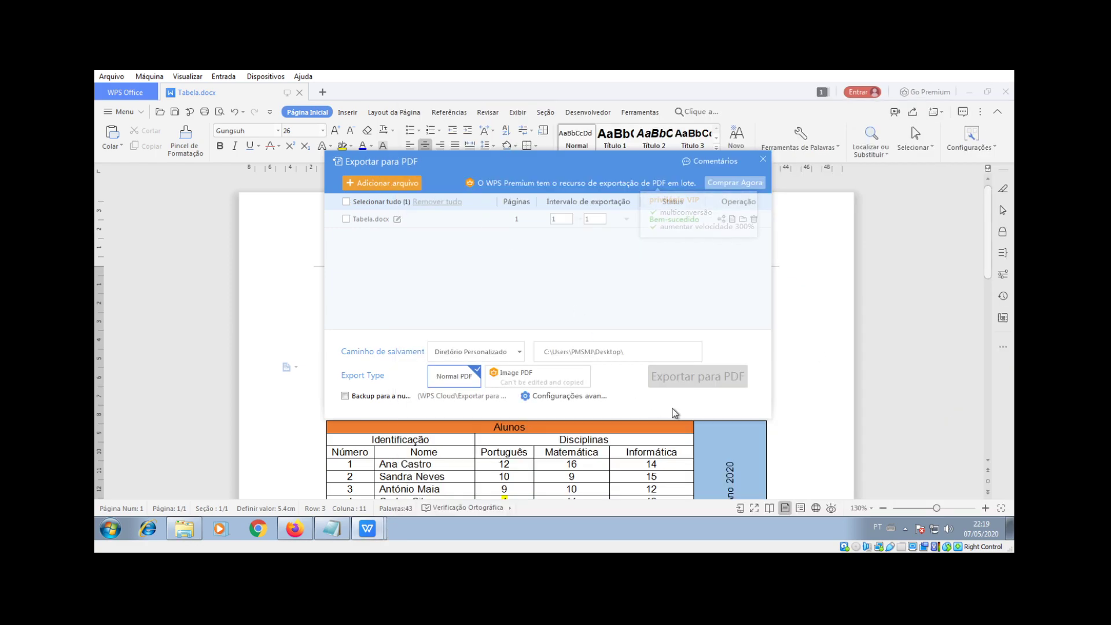
left_click_drag(639, 162, 409, 155)
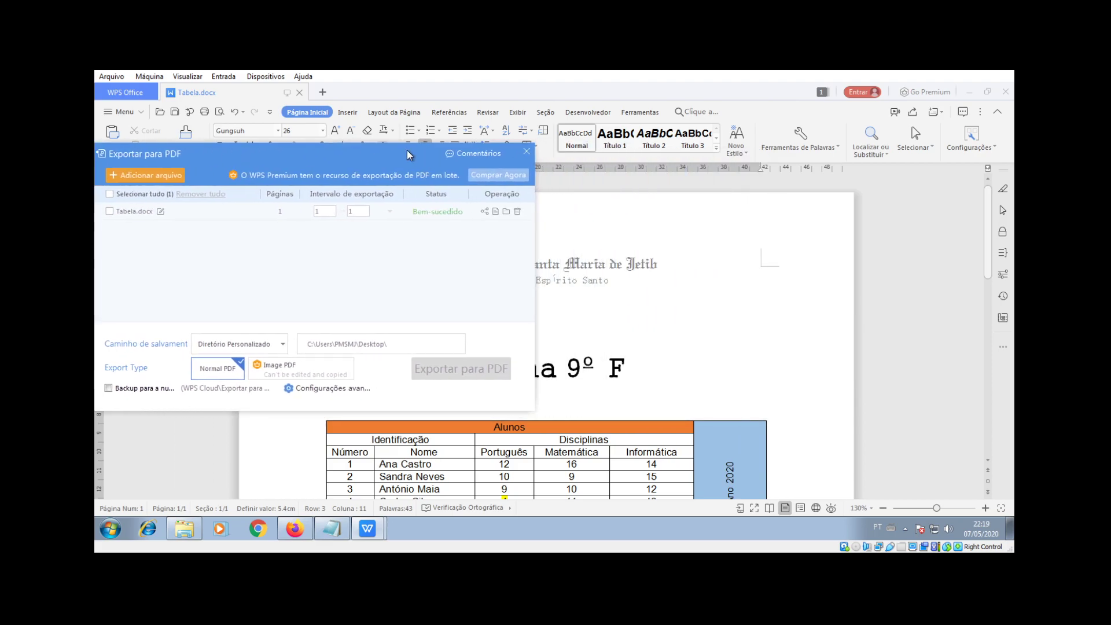
mouse_move(367, 528)
left_click(352, 501)
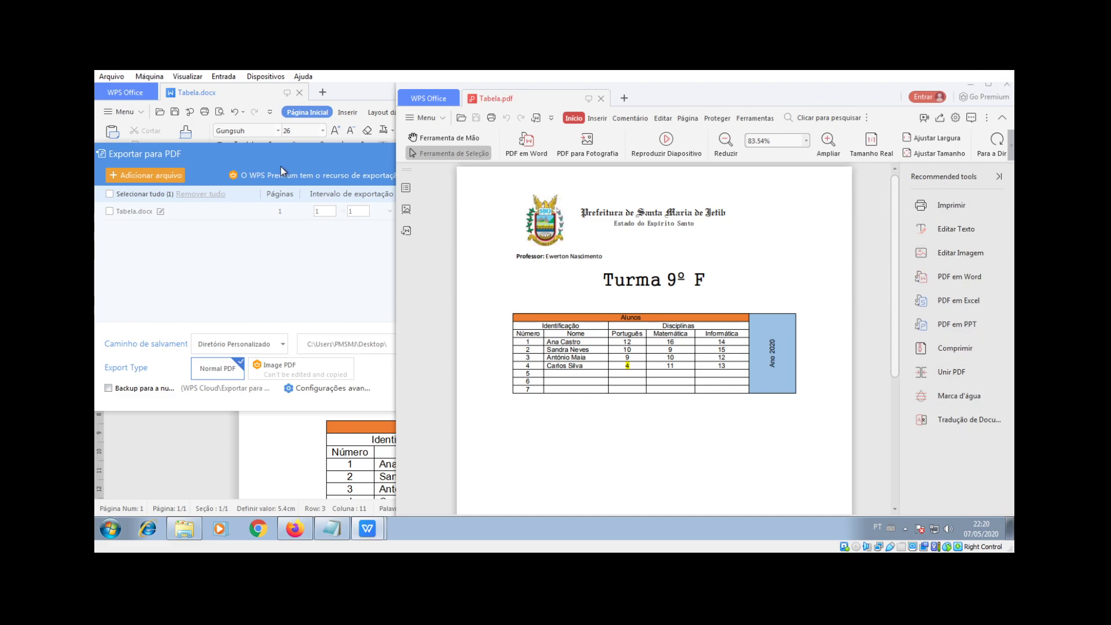
Step: Close the completed Export to PDF dialog and scroll through the Tabela.docx class table
left_click_drag(286, 153, 317, 156)
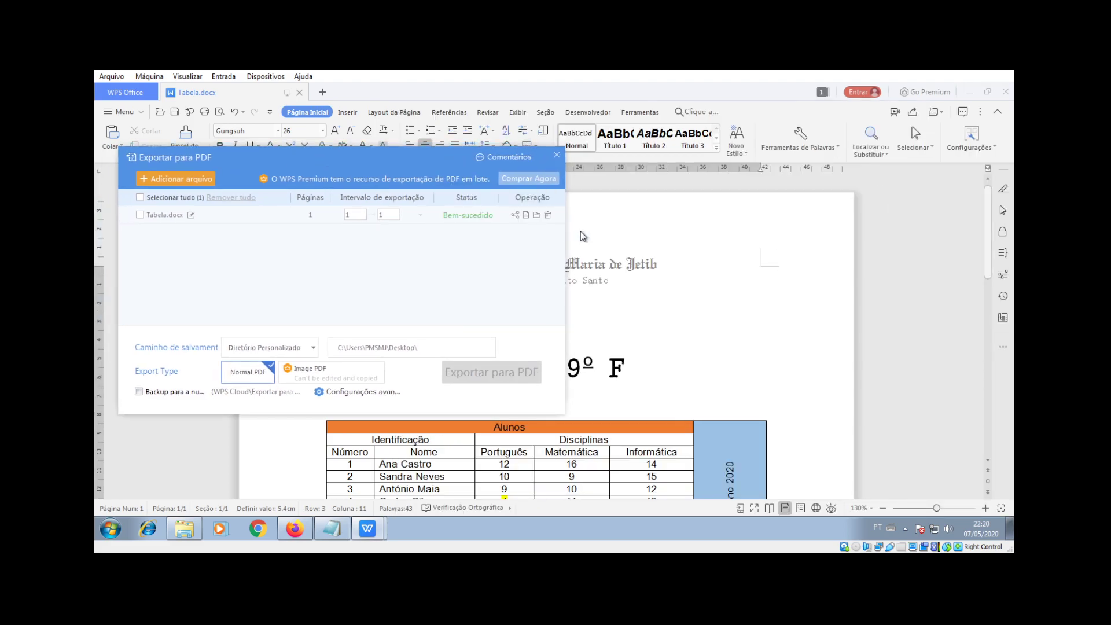
left_click(558, 155)
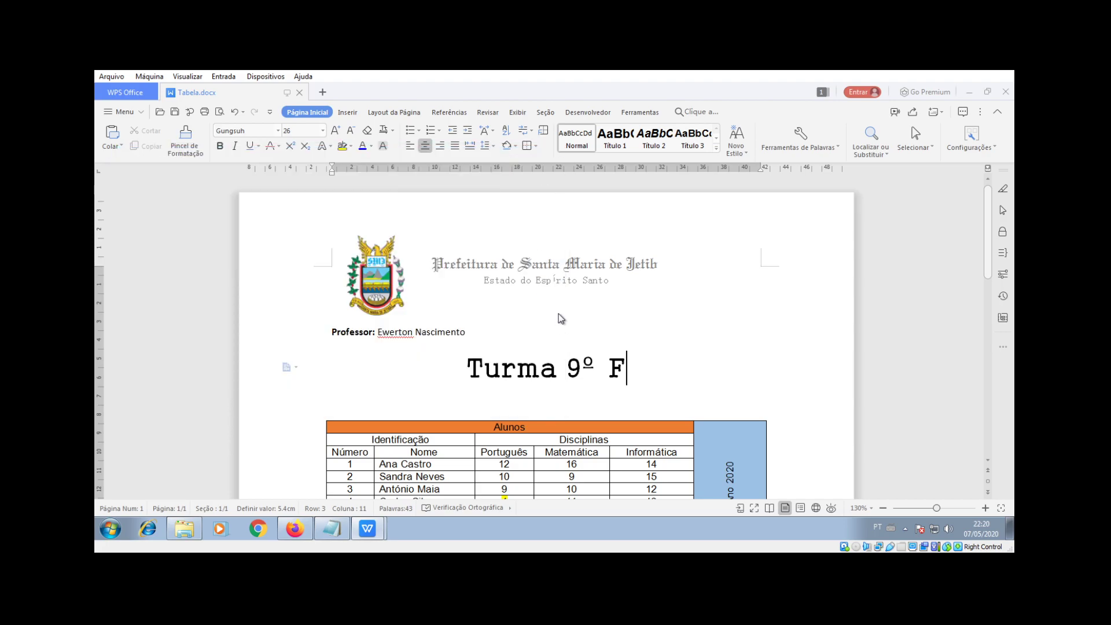
scroll(558, 313, "down", 1)
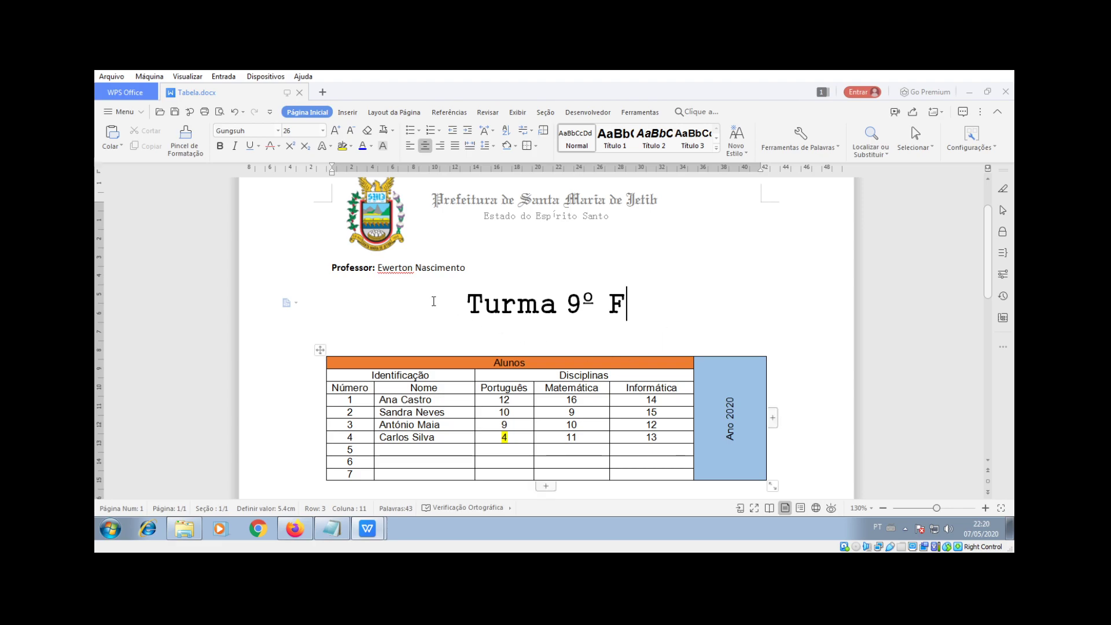
scroll(460, 312, "down", 1)
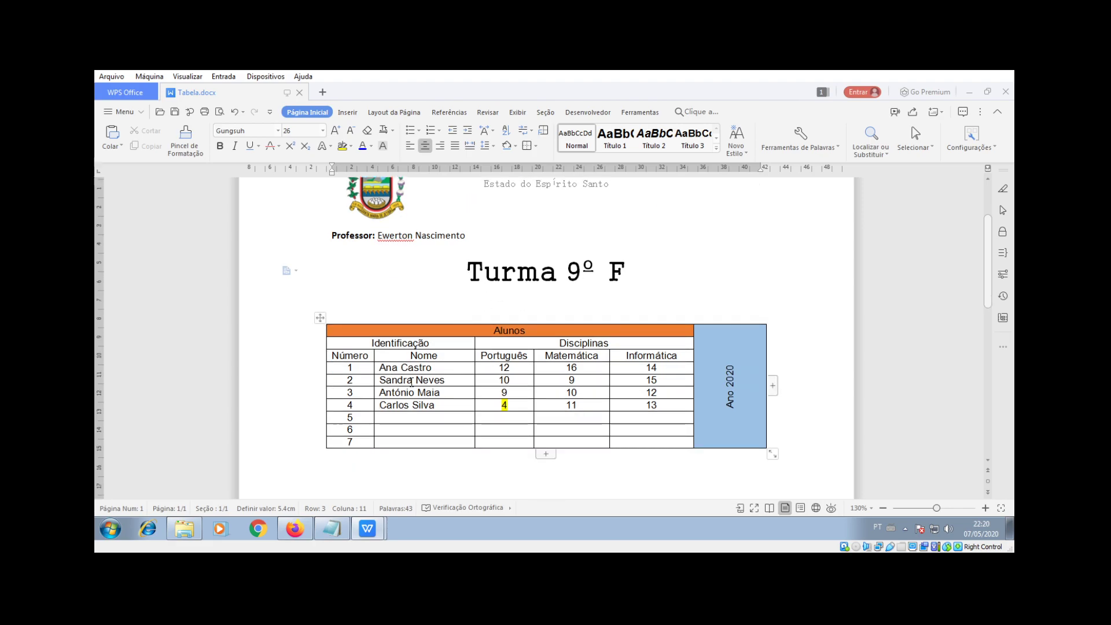
scroll(459, 256, "down", 1)
scroll(459, 256, "up", 2)
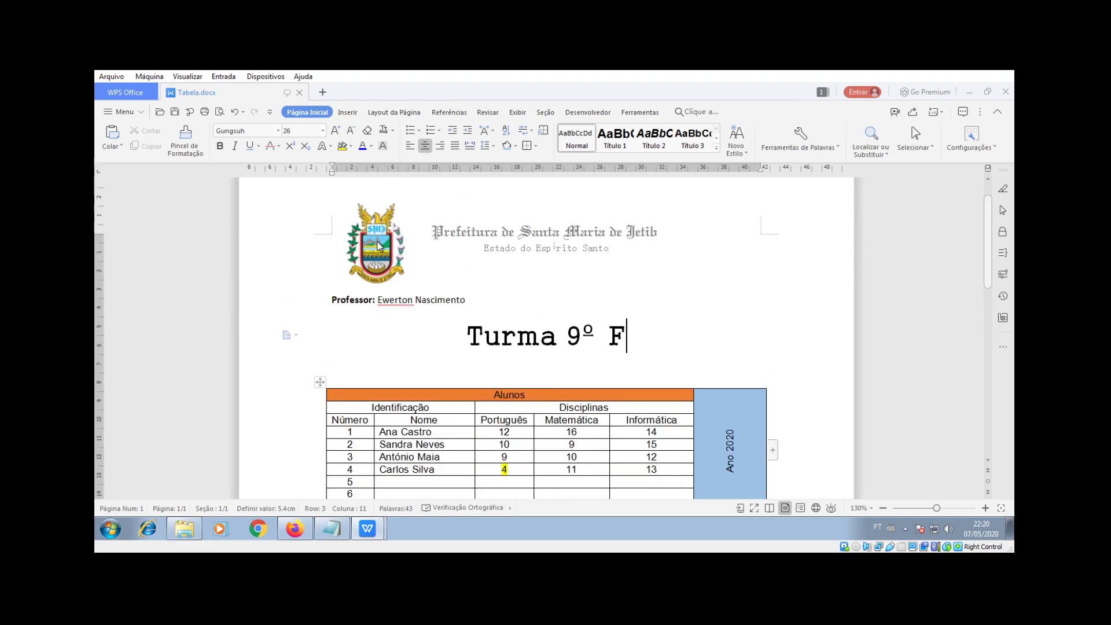